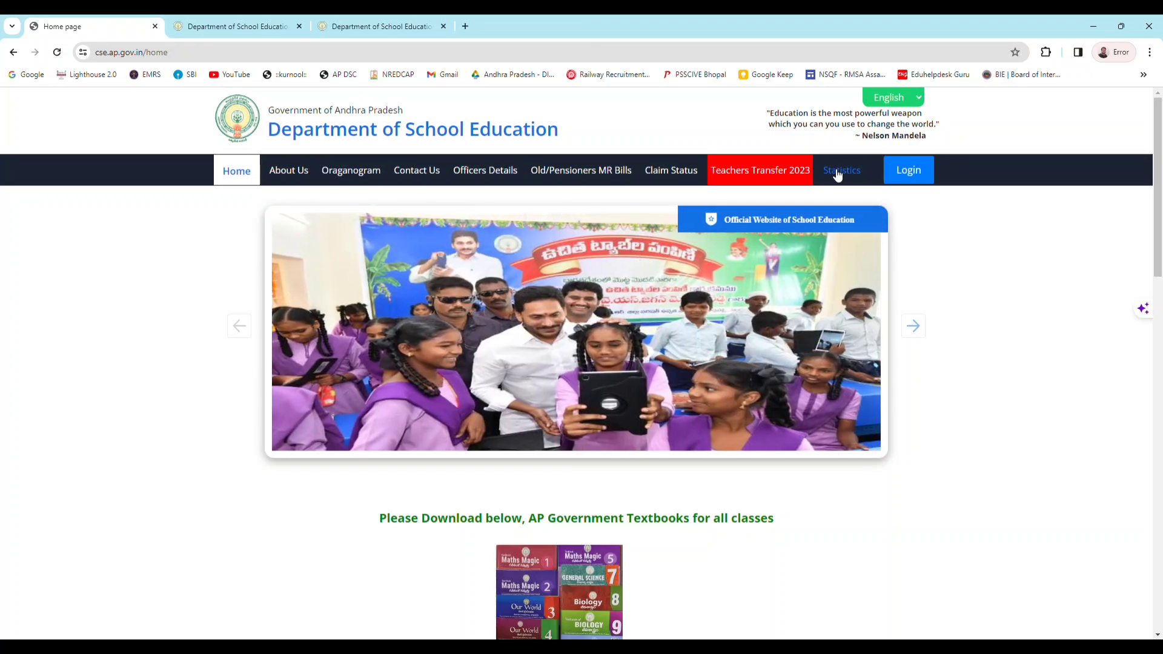
Look through the School Education home page, including the textbooks section, Latest Updates and Quick Links.
scroll(717, 447, down, 3)
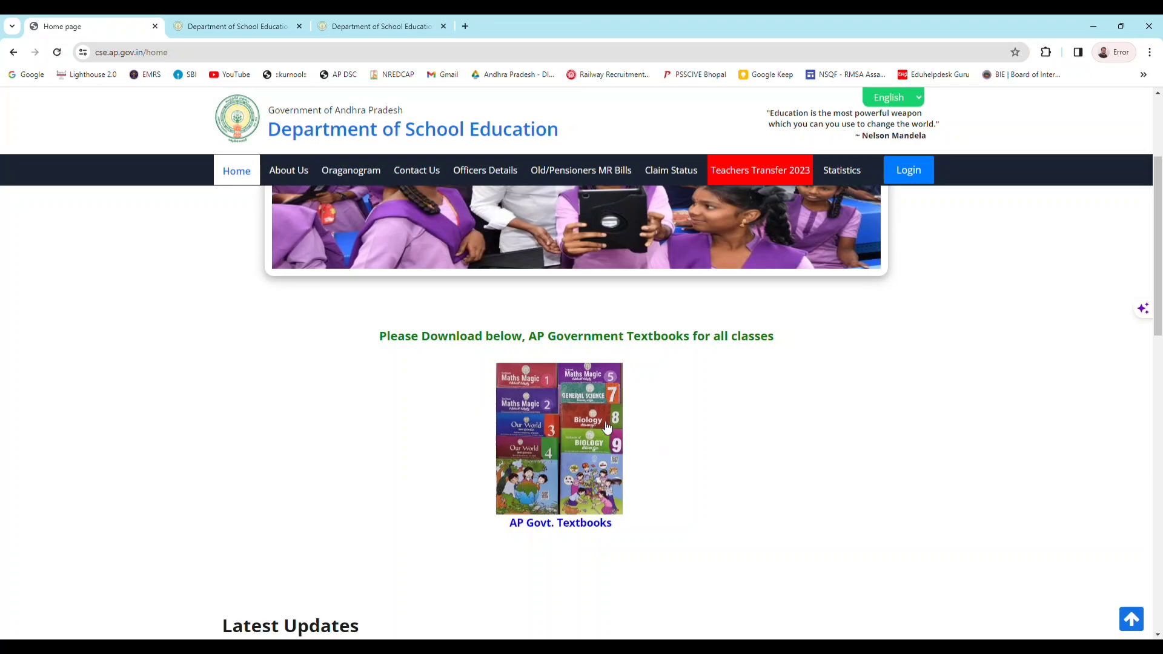
scroll(591, 434, down, 4)
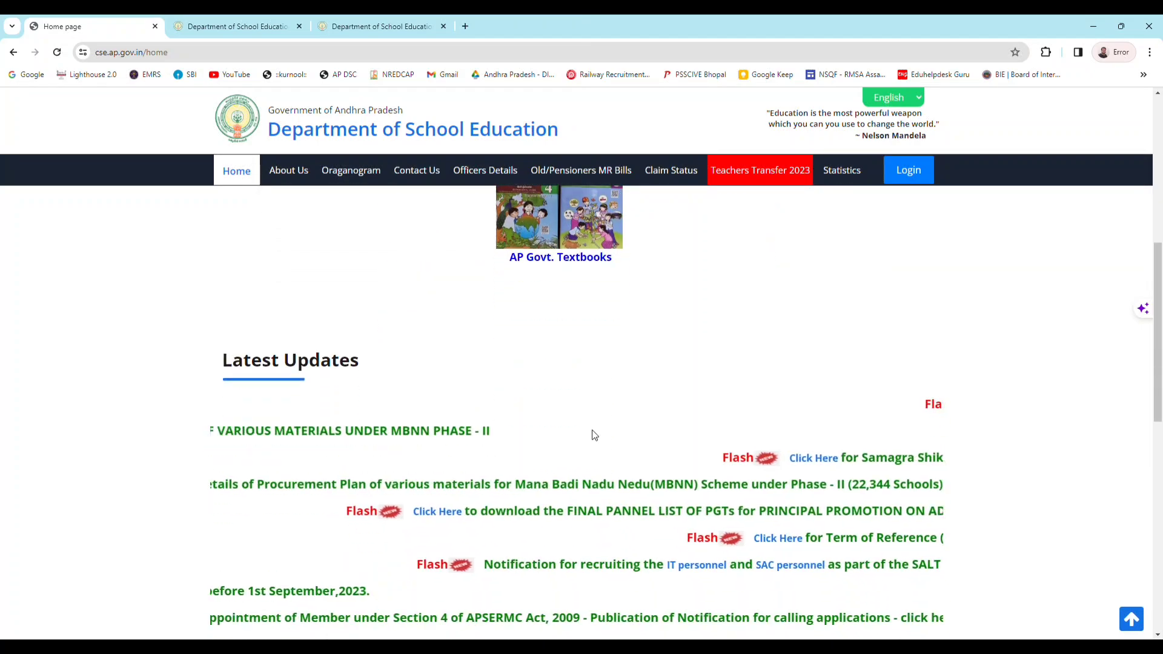
scroll(594, 436, down, 1)
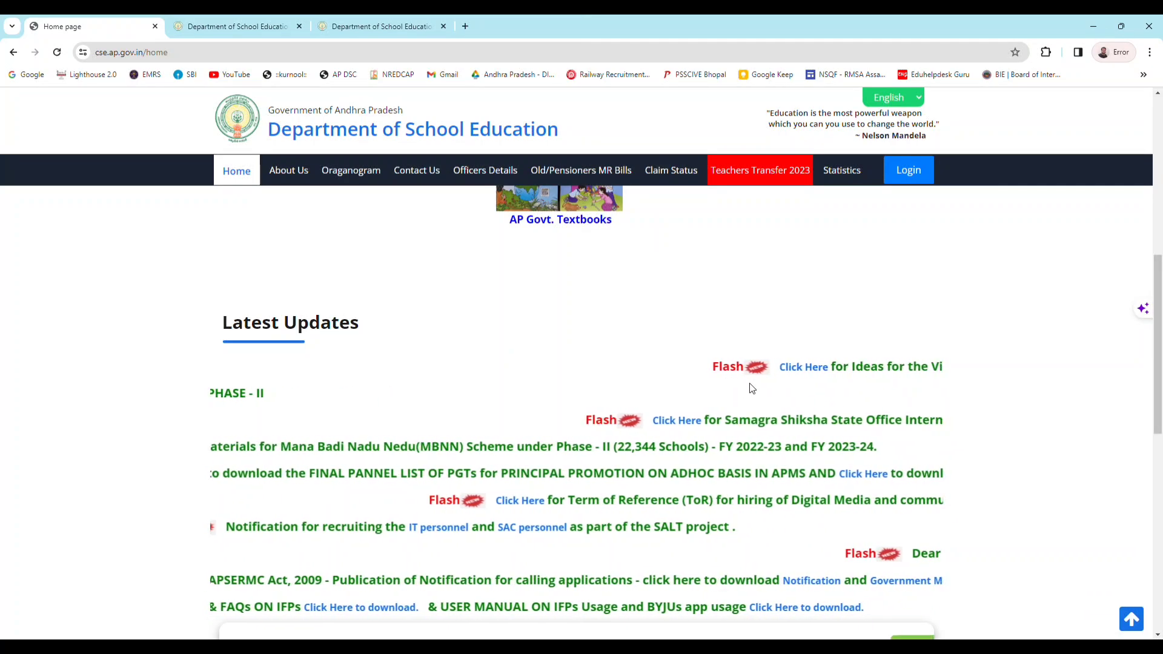
scroll(751, 388, down, 2)
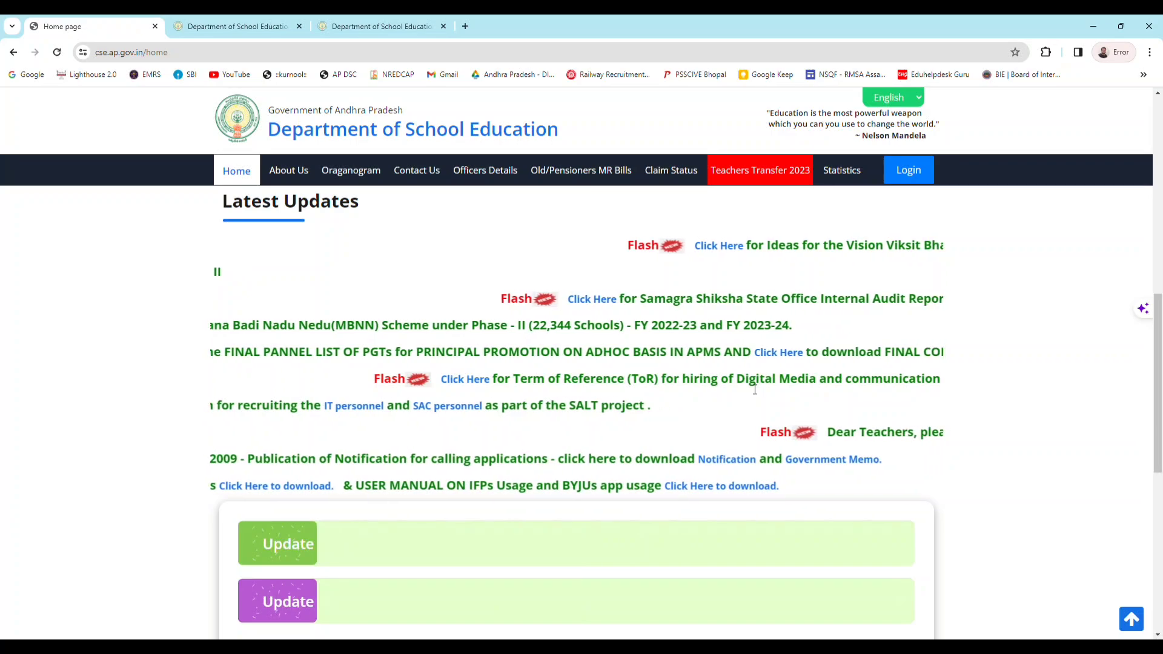
scroll(753, 389, down, 3)
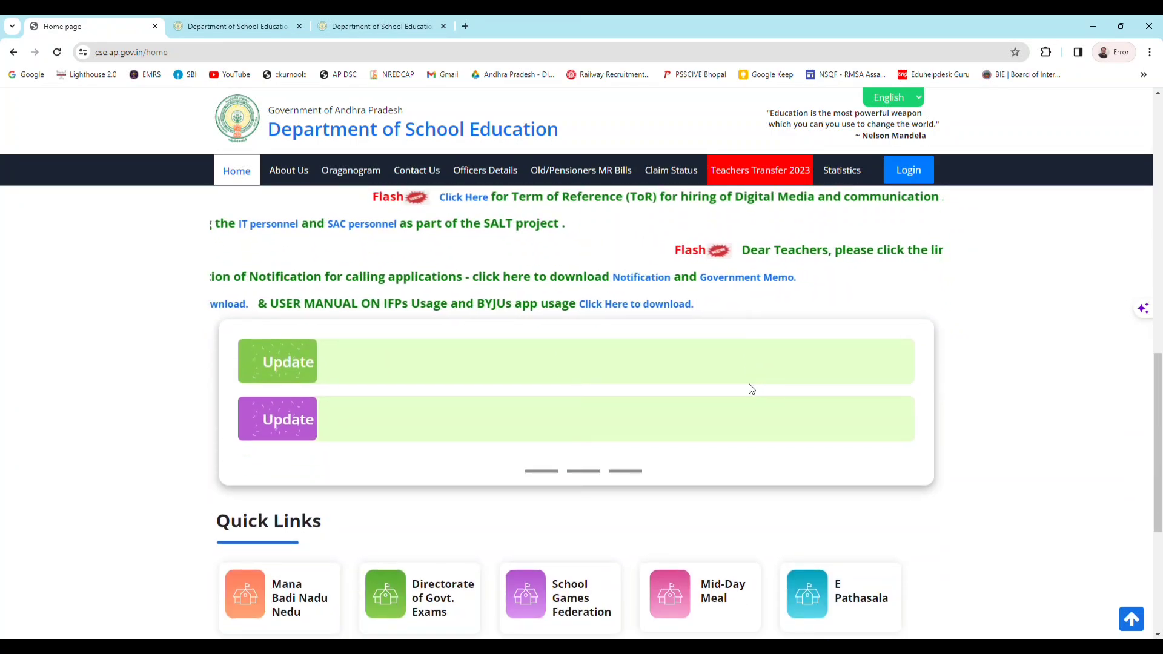
scroll(751, 388, down, 3)
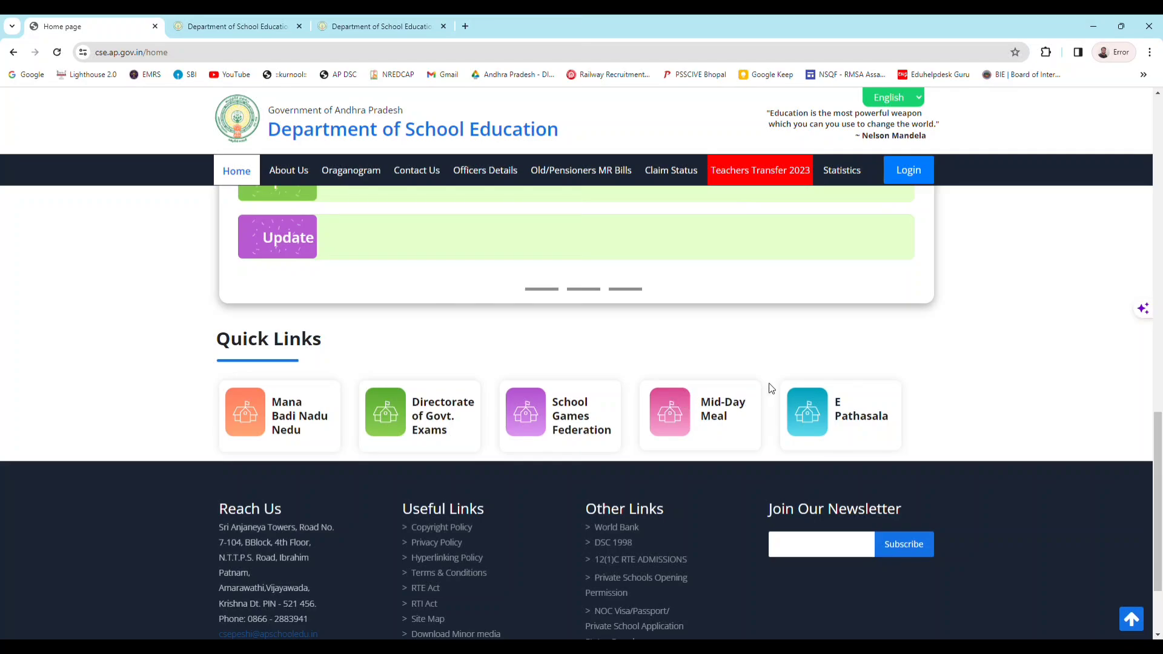
scroll(771, 388, up, 6)
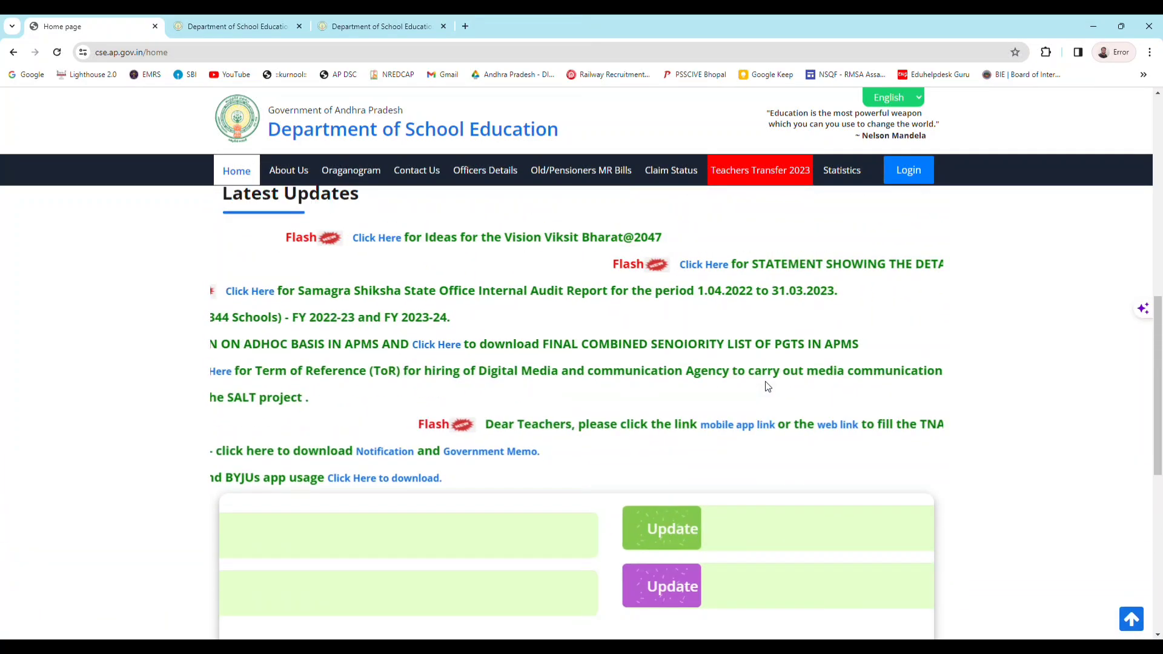
scroll(767, 386, up, 7)
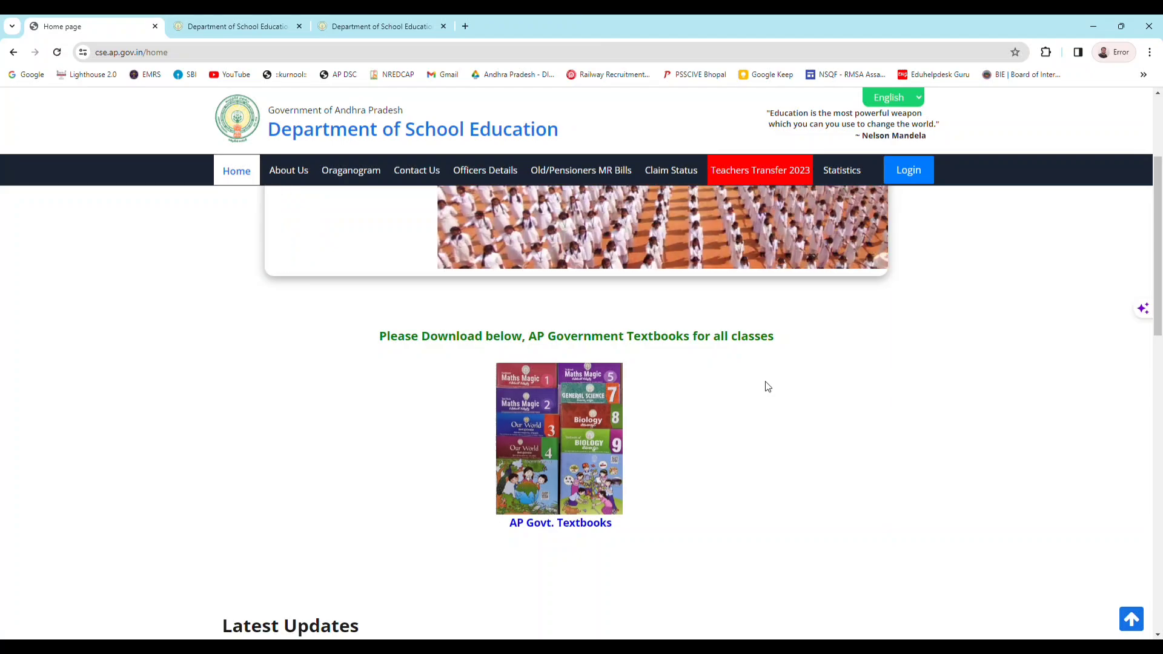
scroll(768, 387, up, 3)
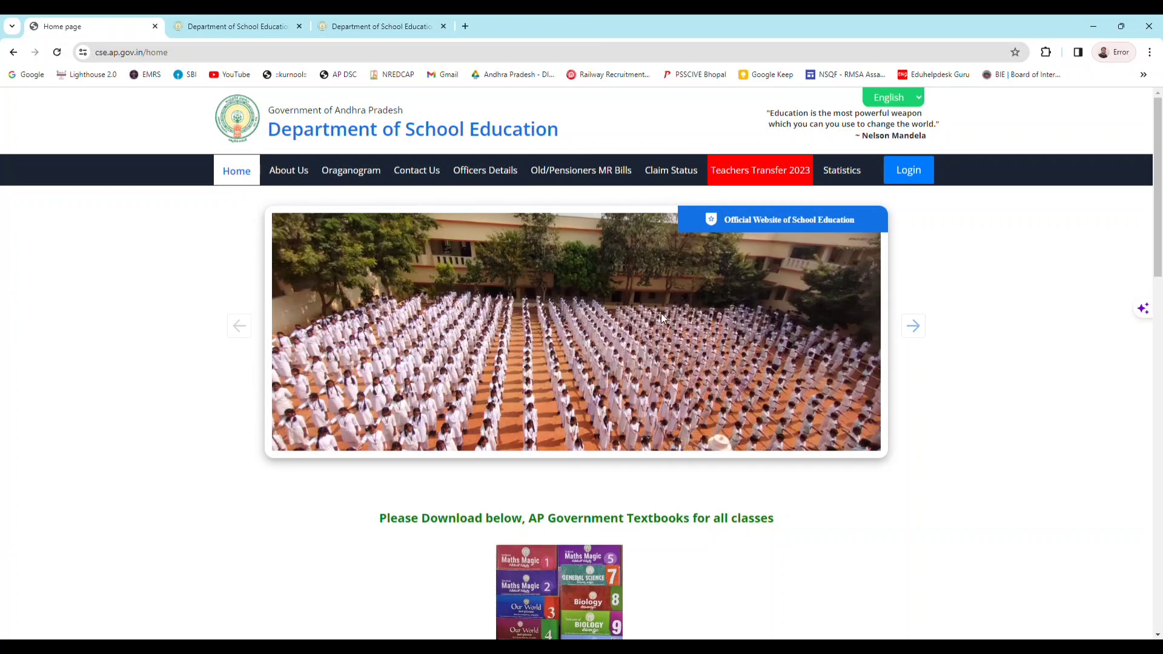
scroll(654, 316, down, 7)
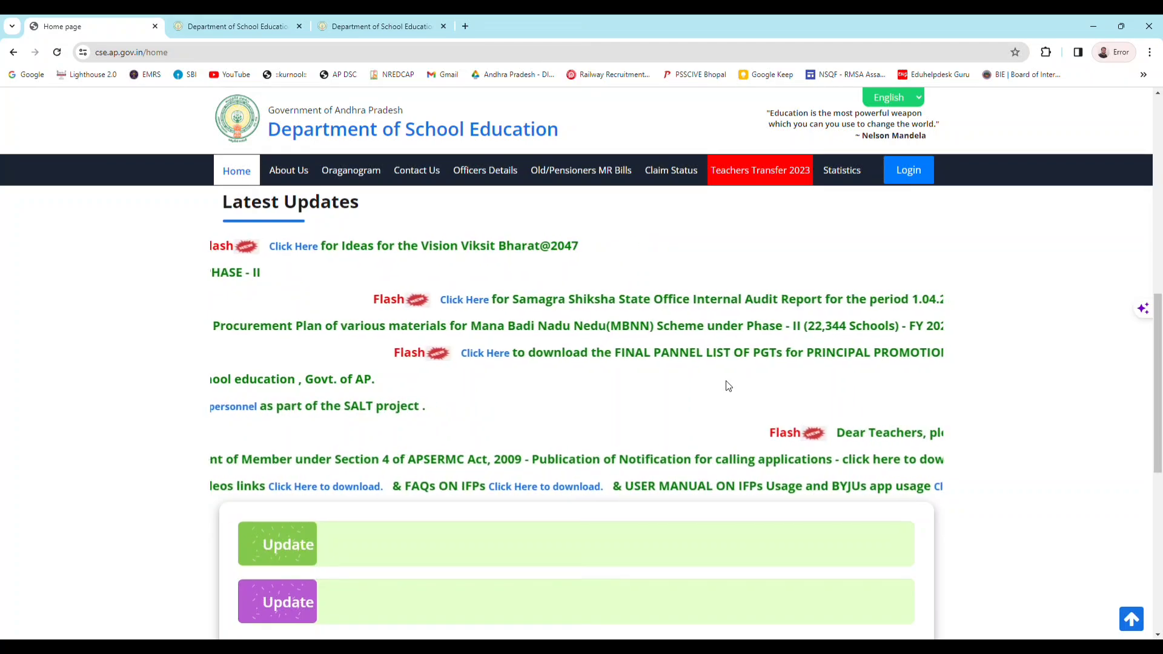
scroll(728, 386, up, 4)
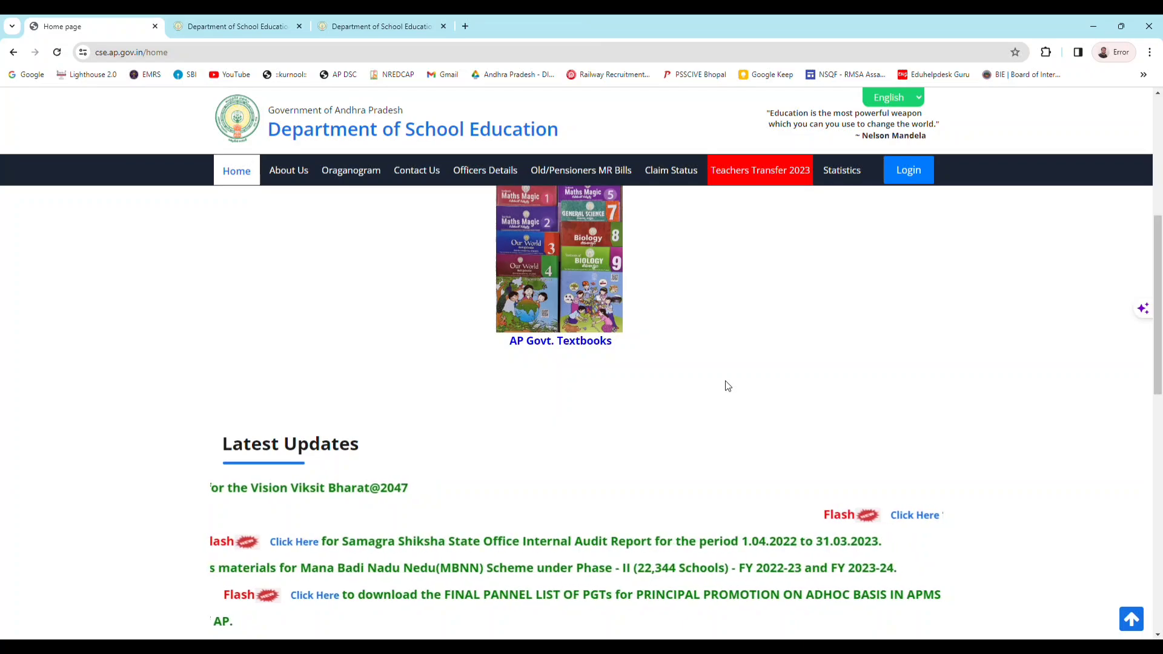
scroll(727, 386, up, 6)
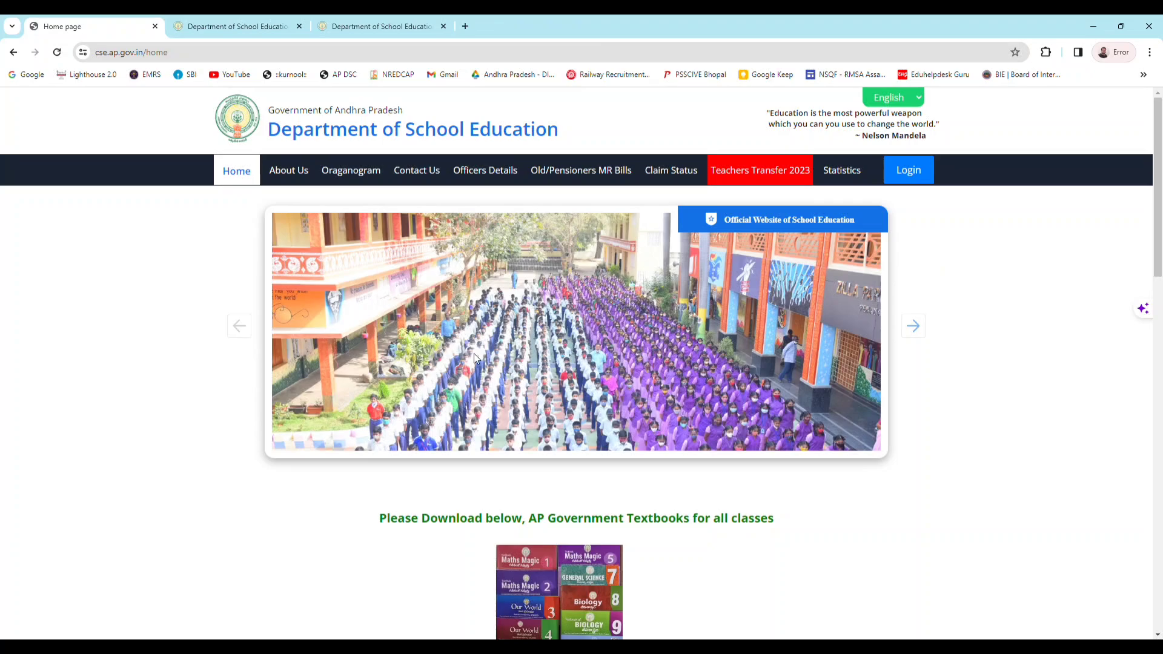
Switch to the AP Model School Panyam website, open its home page and browse the banner photos.
click(244, 26)
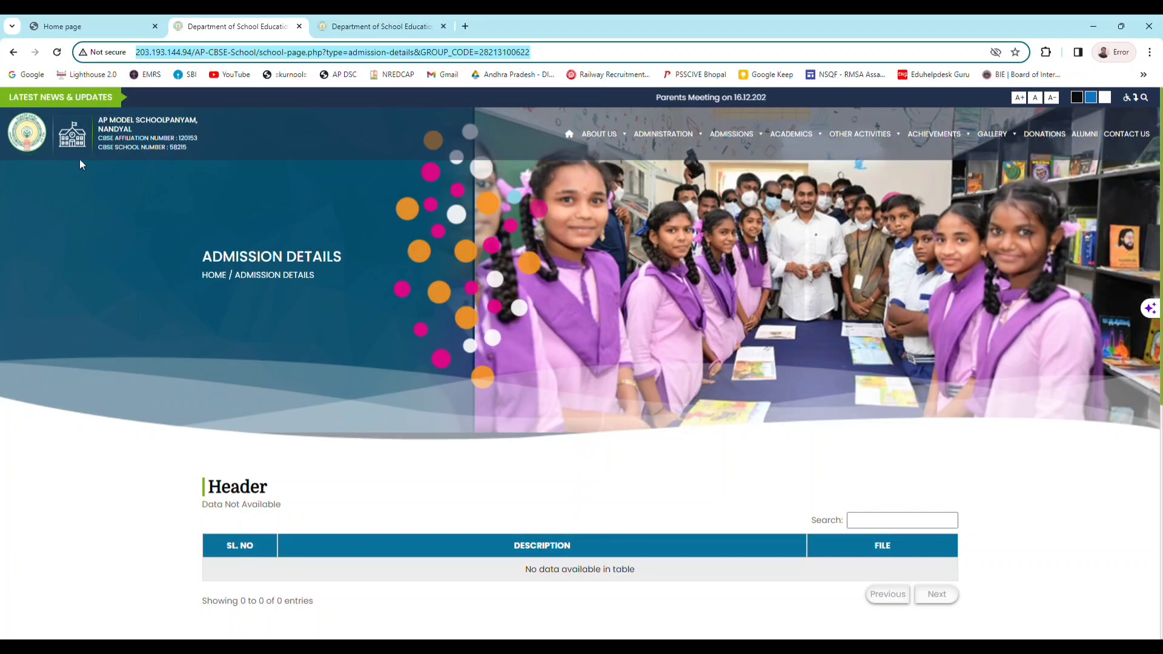
click(66, 131)
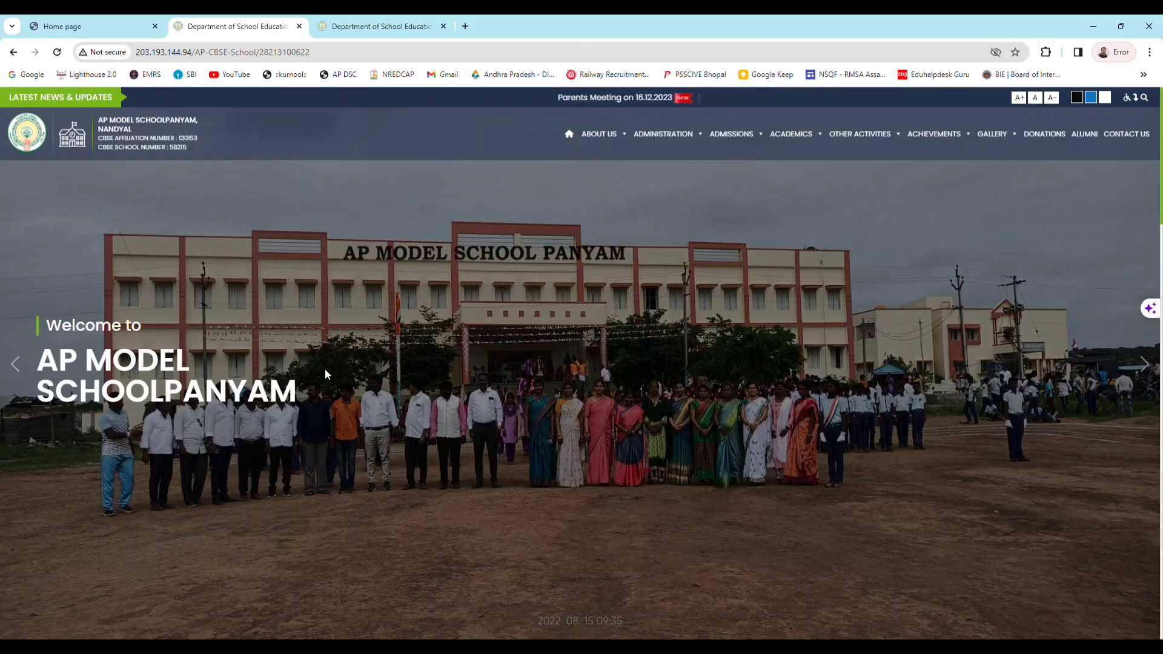
click(1144, 364)
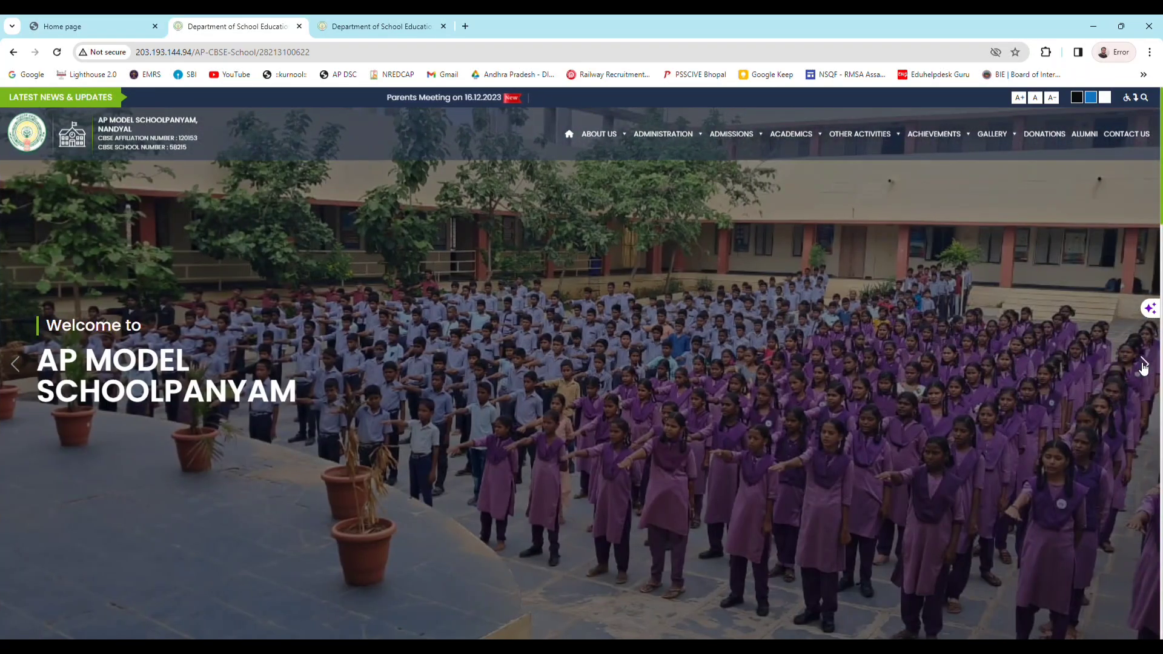
click(1144, 365)
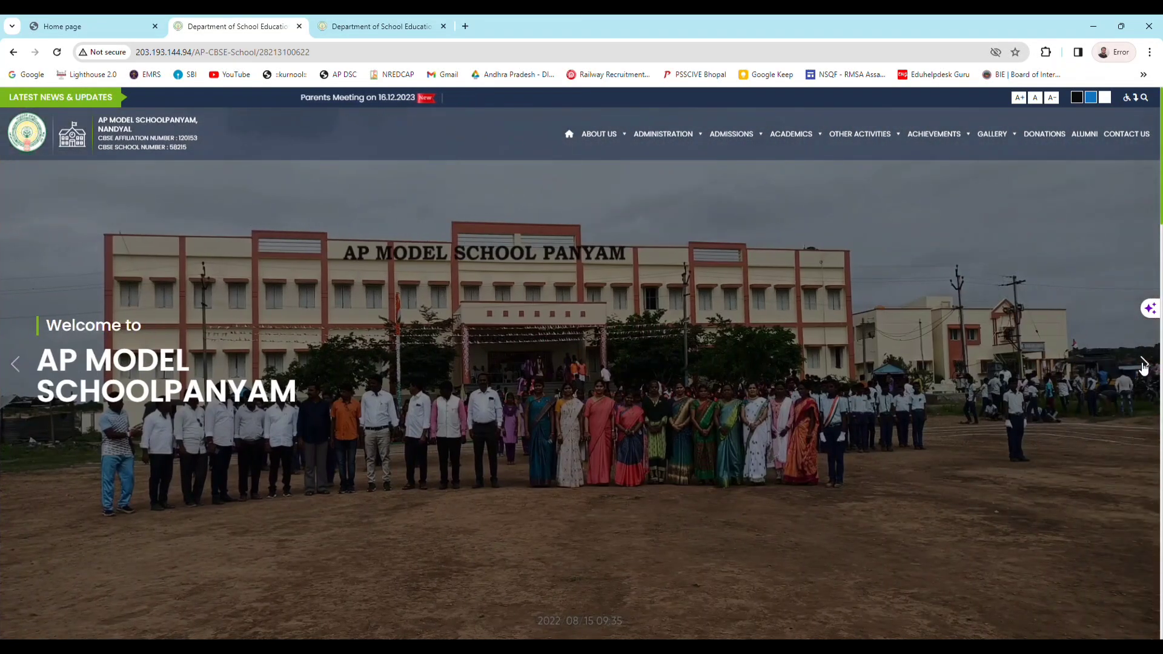
click(1144, 365)
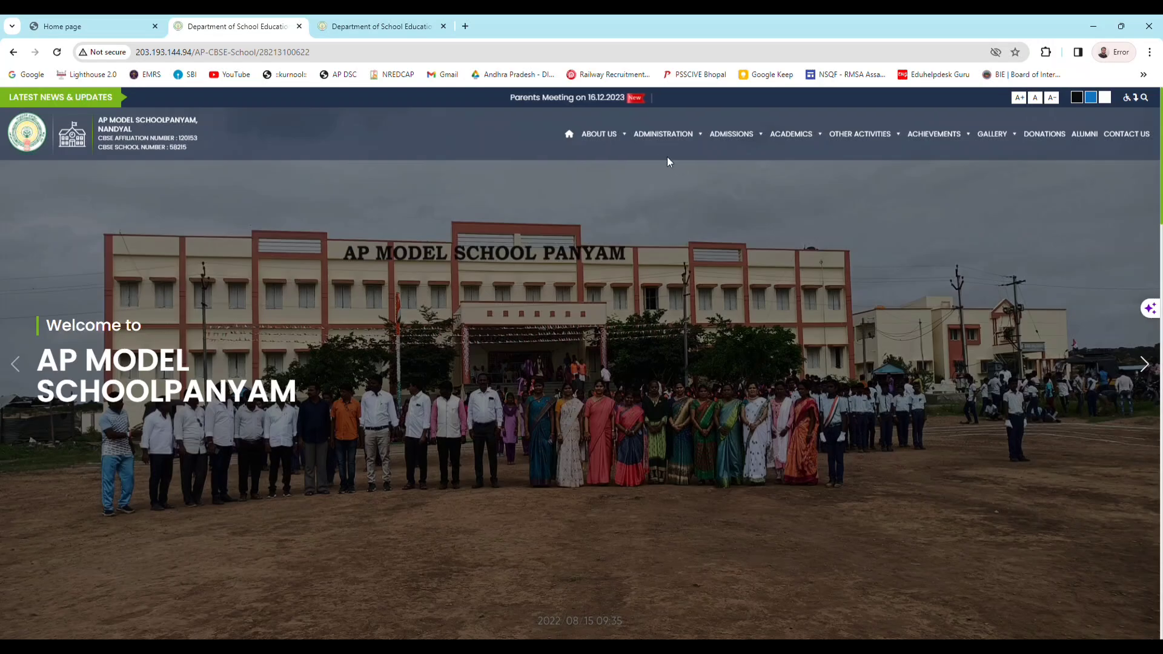
Open the About the School page and review the school description and the class-wise table of boys and girls.
mouse_move(597, 136)
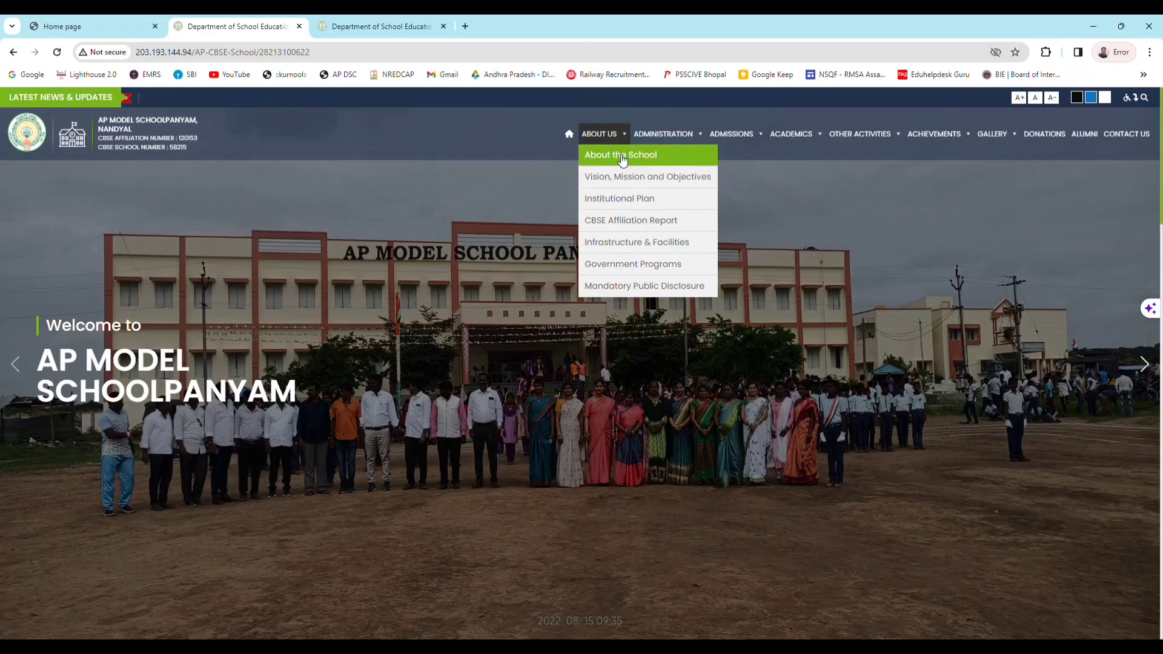
click(623, 158)
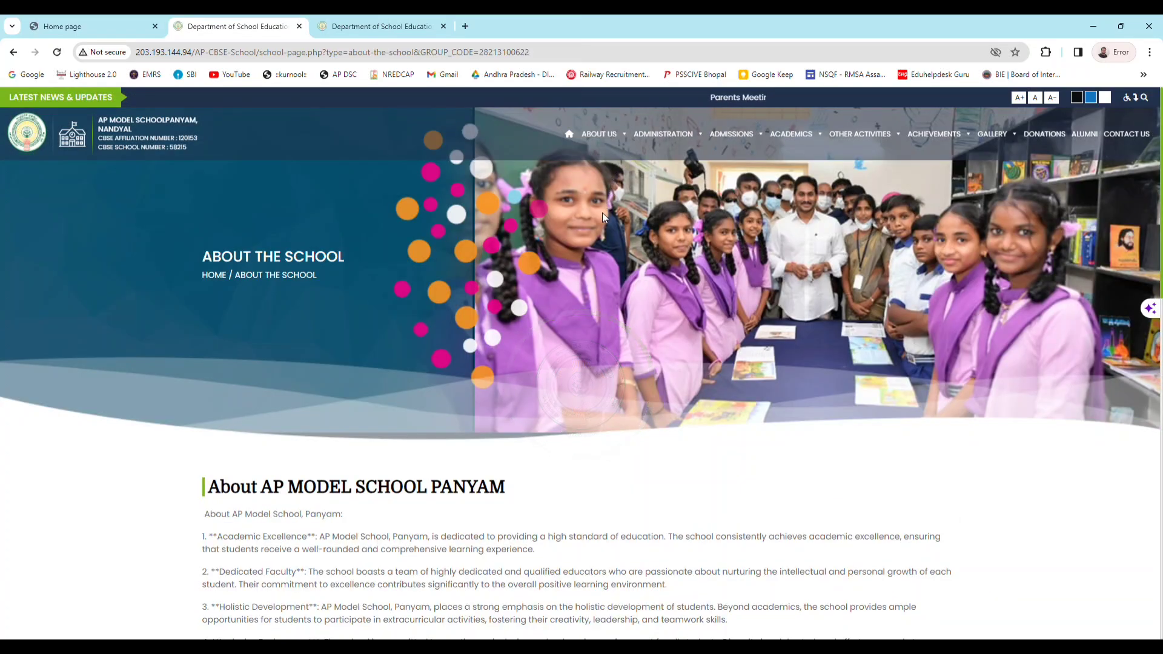
scroll(603, 213, down, 6)
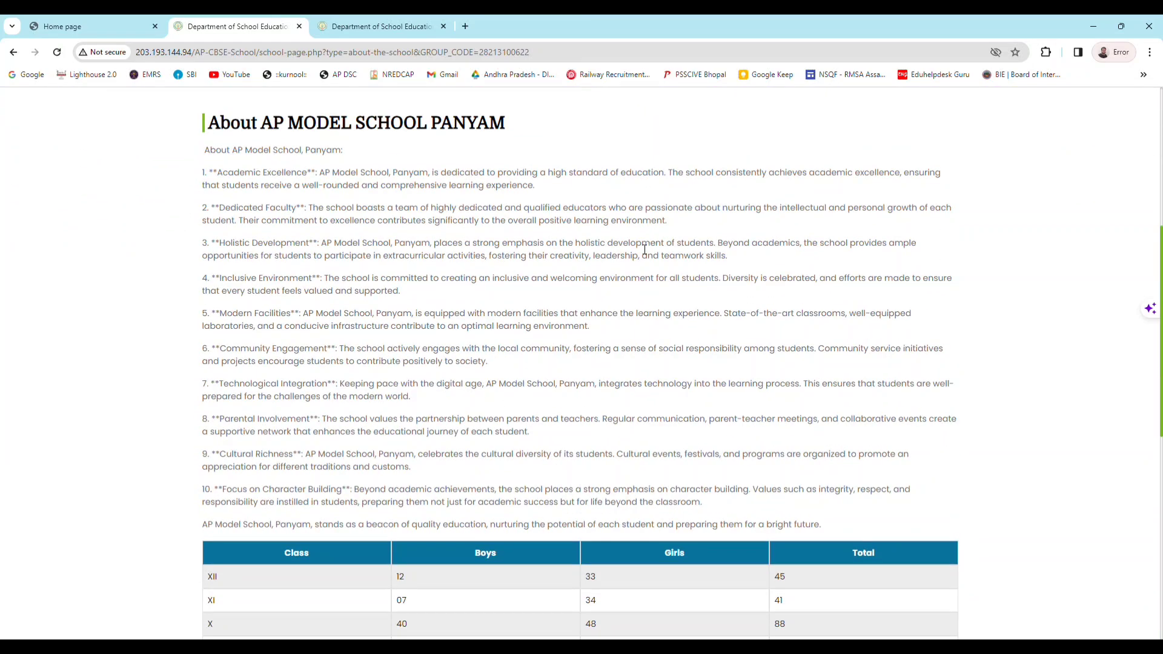
scroll(649, 234, down, 2)
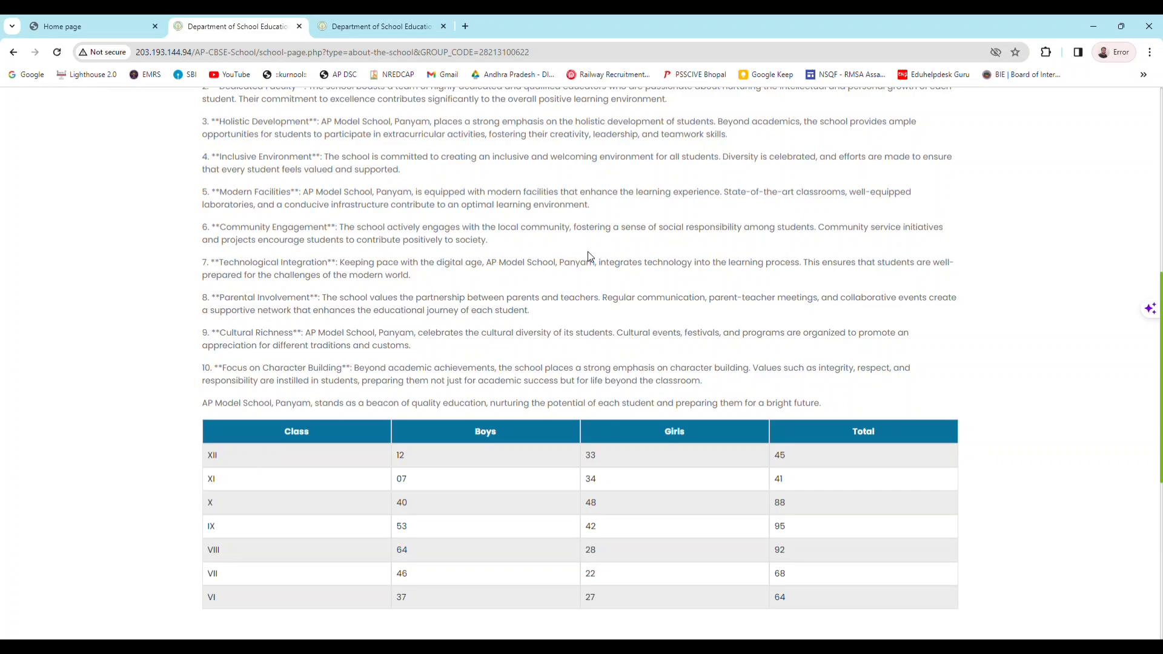
scroll(588, 255, up, 1)
scroll(588, 264, down, 4)
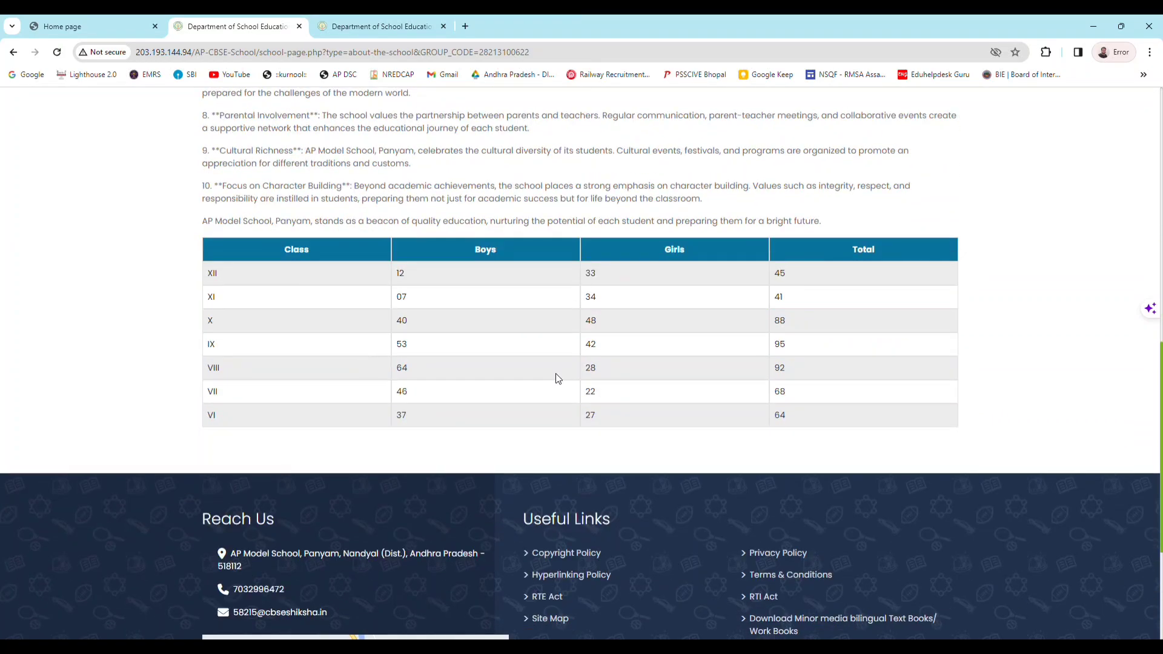
scroll(737, 329, up, 11)
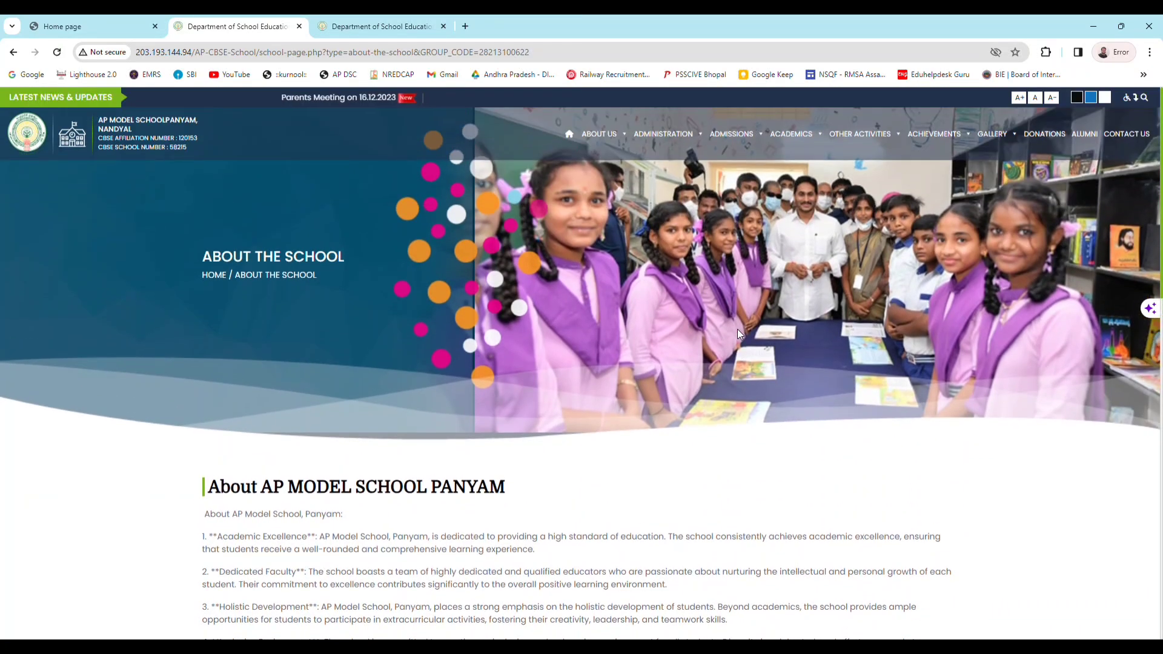
Open the Vision, Mission and Objectives page and read through its statements down to the contact details and map.
mouse_move(612, 134)
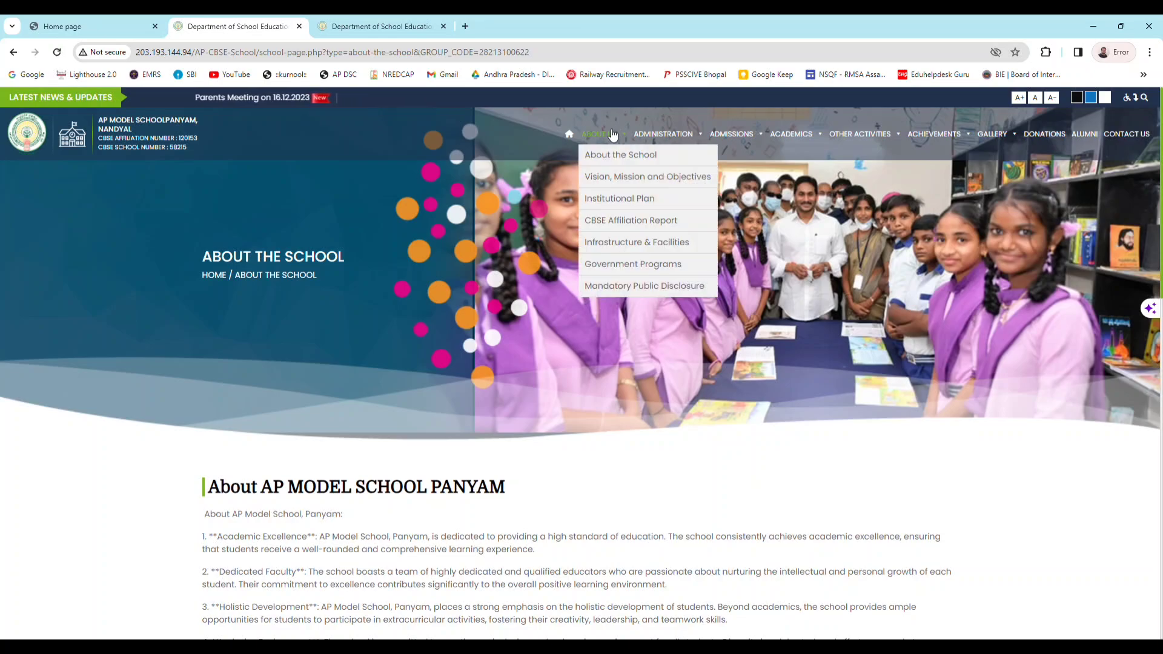
click(621, 177)
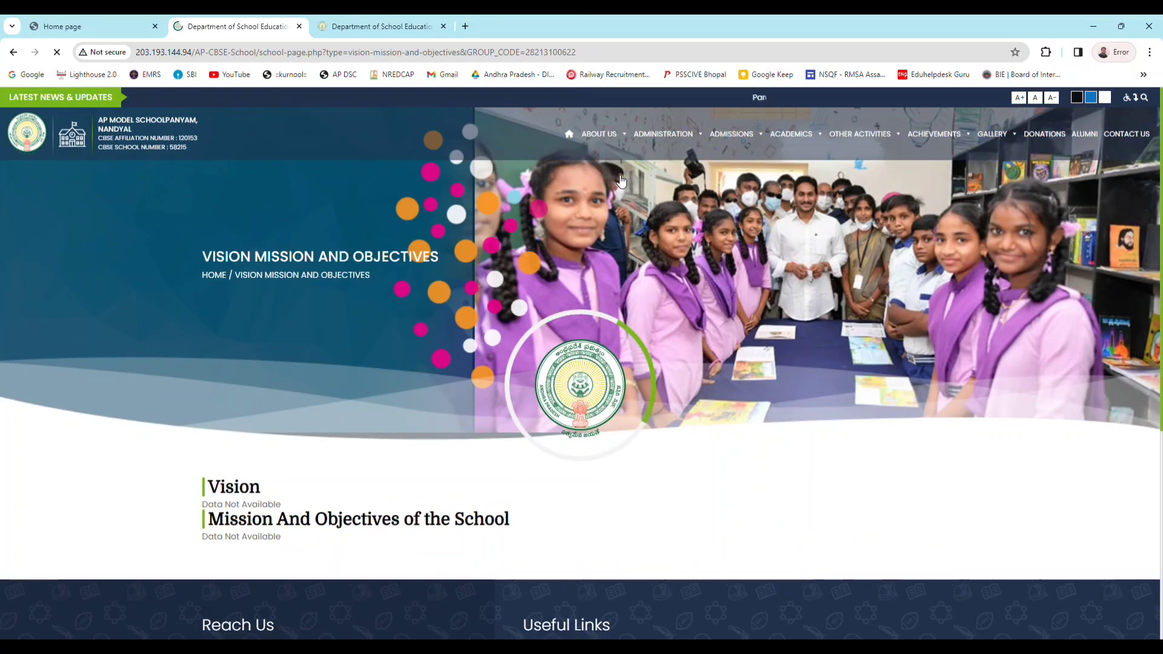
scroll(460, 305, down, 10)
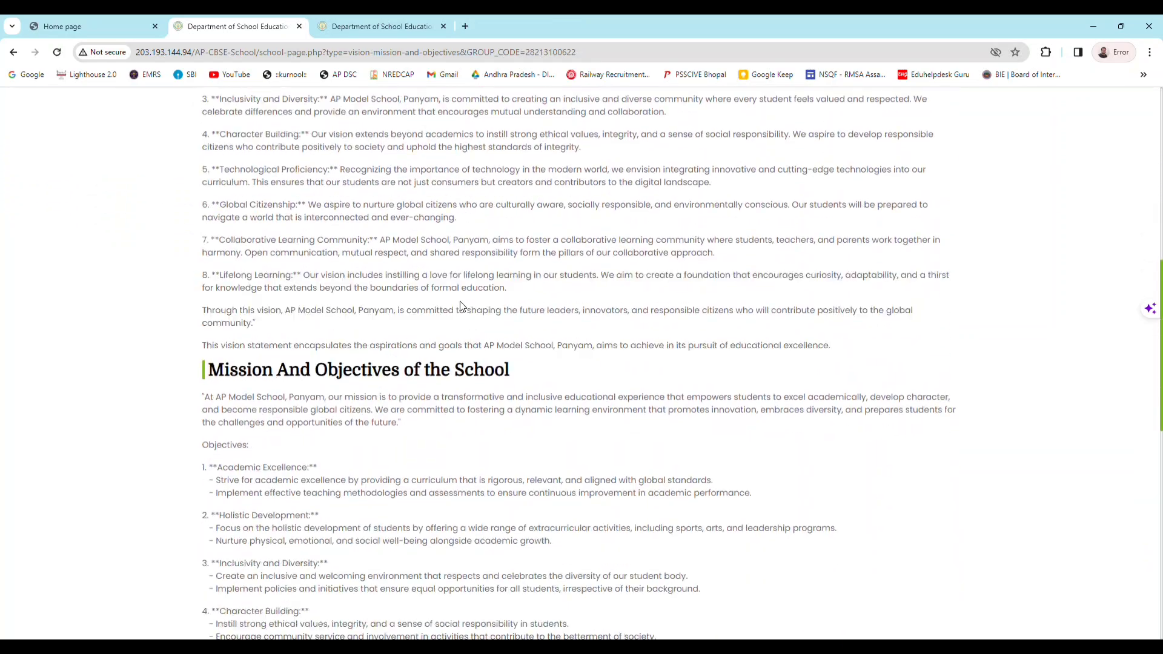
scroll(461, 300, down, 9)
scroll(470, 293, up, 3)
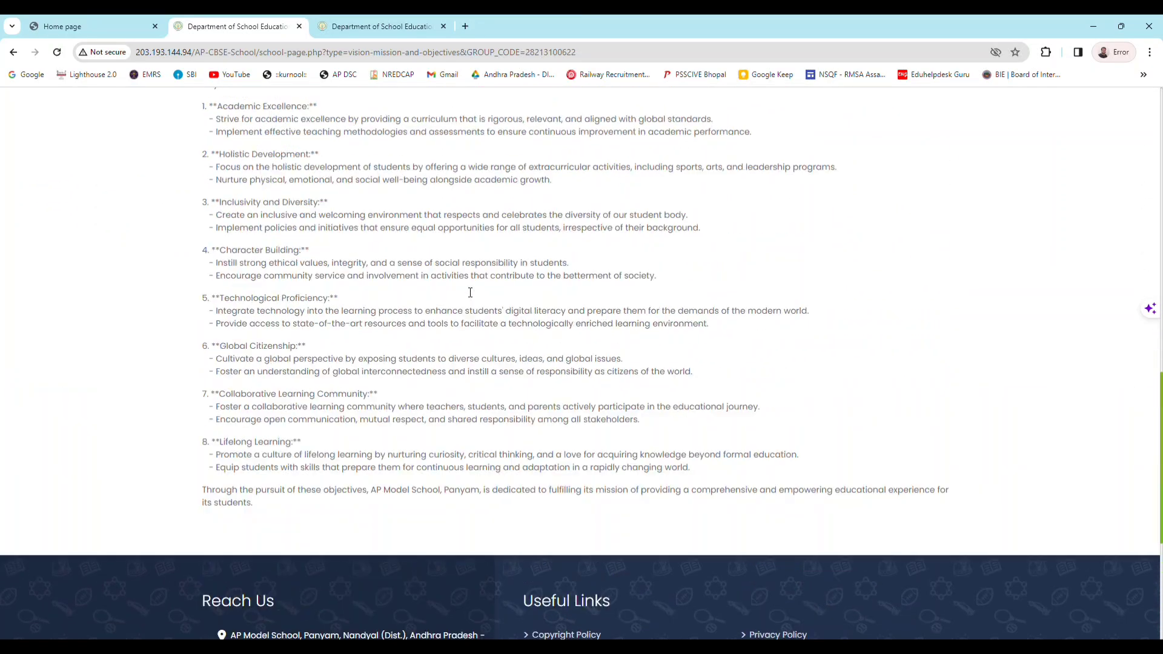
scroll(470, 292, up, 4)
scroll(461, 297, down, 9)
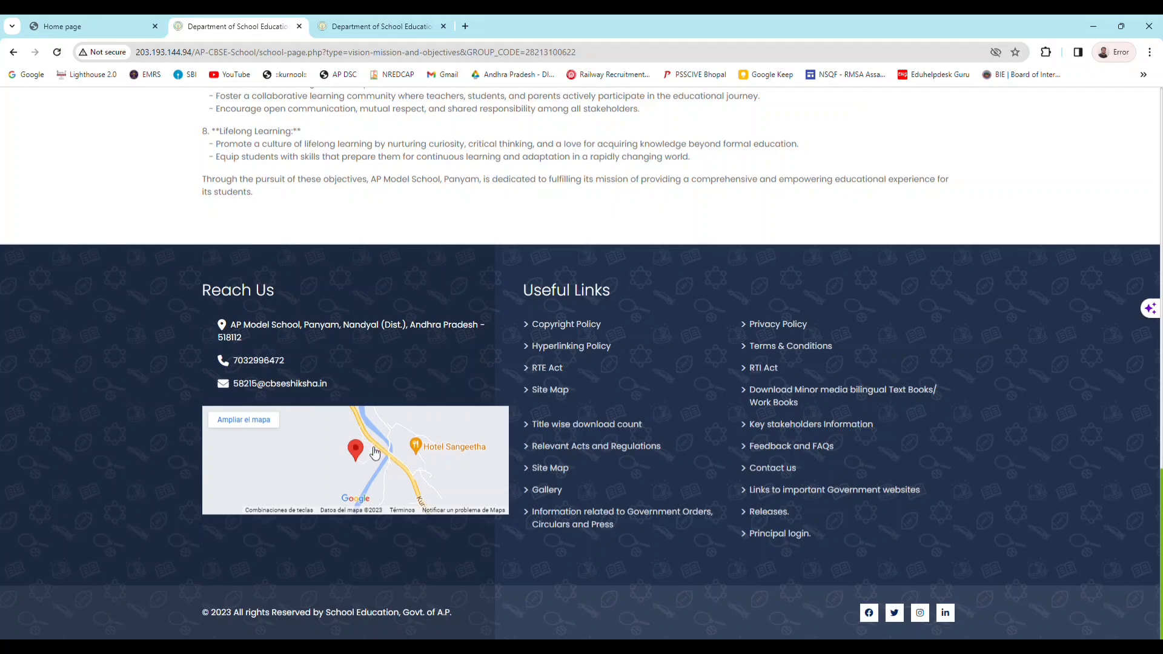
scroll(536, 380, up, 20)
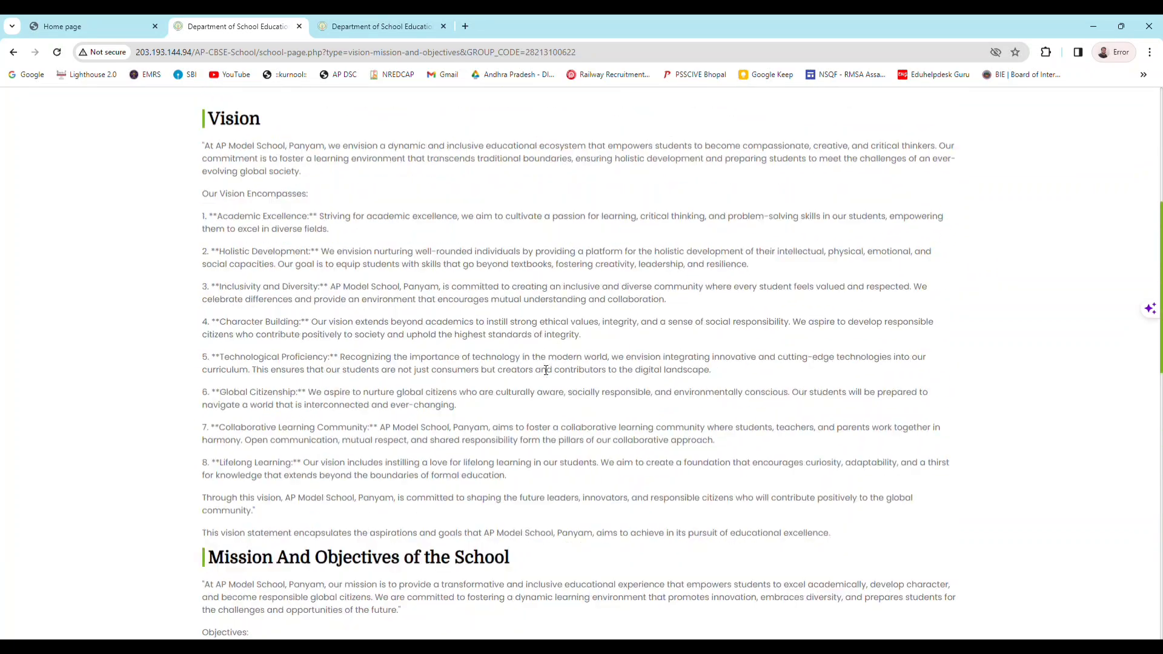
scroll(542, 367, up, 2)
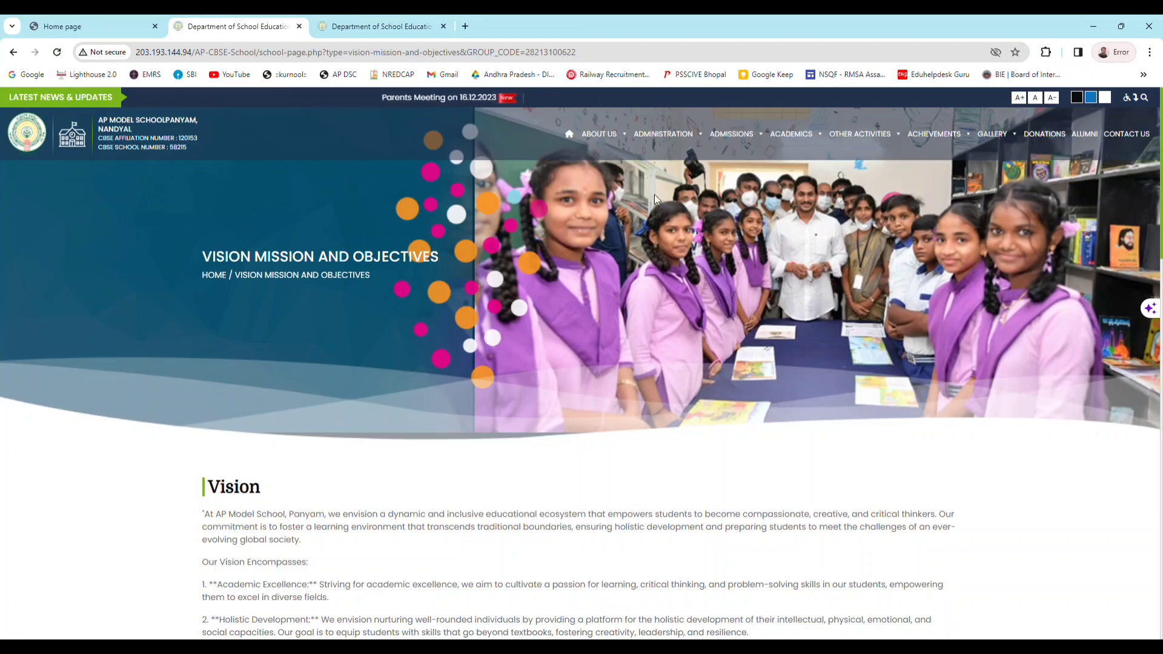
Open the Faculty Details page and look through the teaching and non-teaching staff tables.
mouse_move(614, 144)
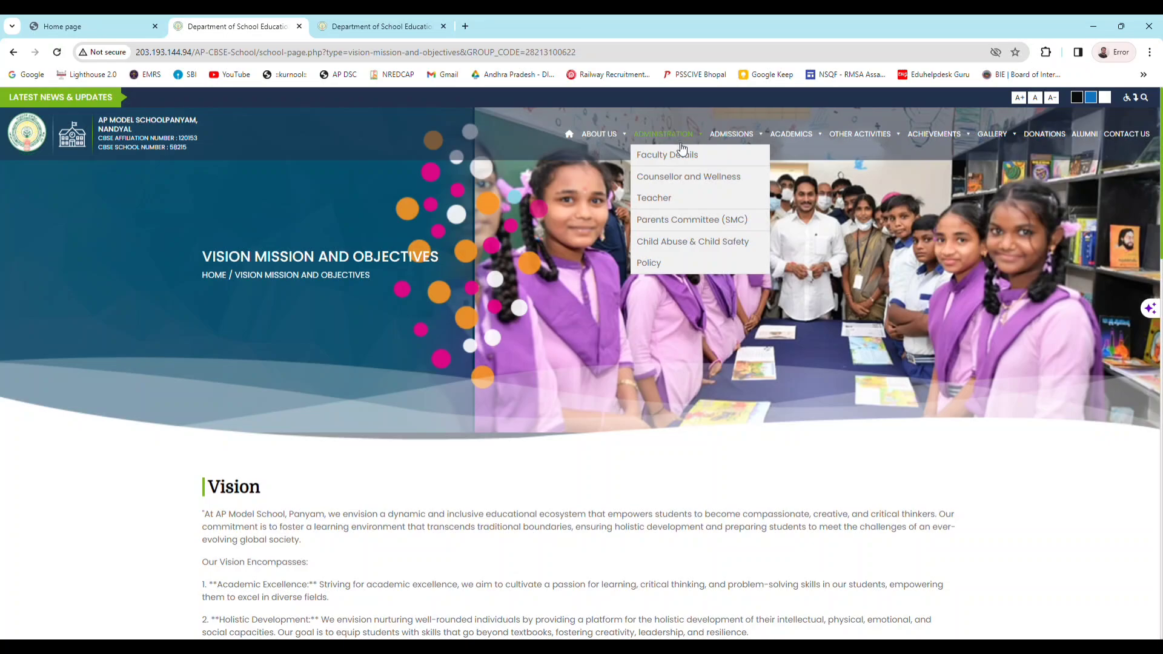
click(683, 153)
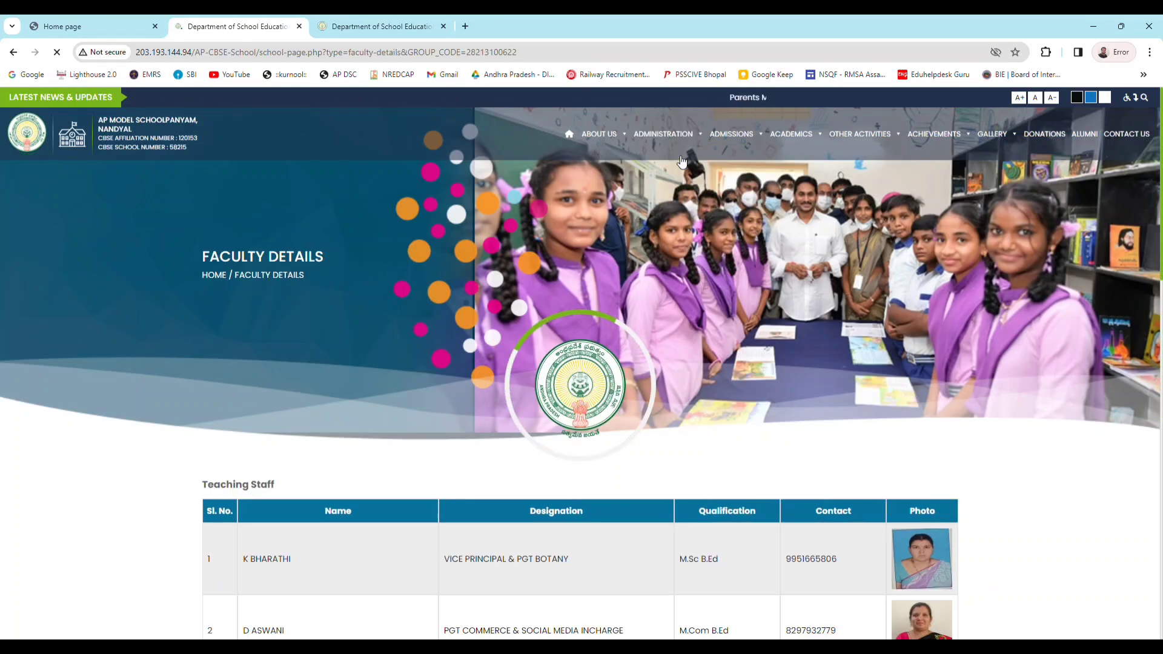
scroll(681, 161, down, 7)
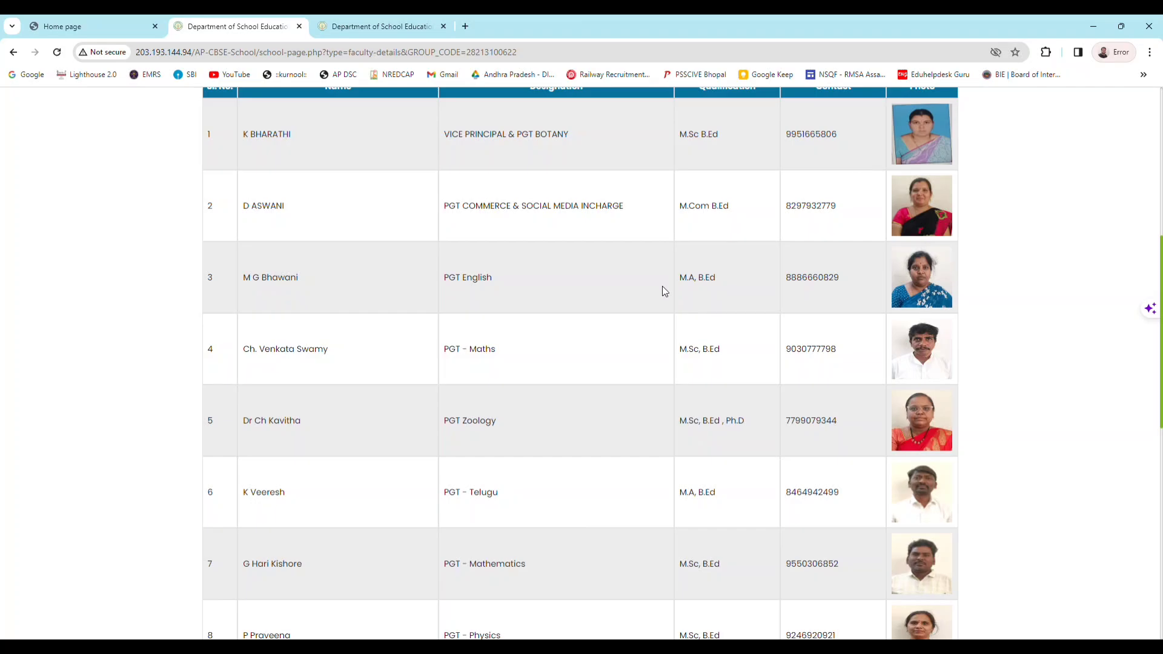
scroll(665, 292, up, 1)
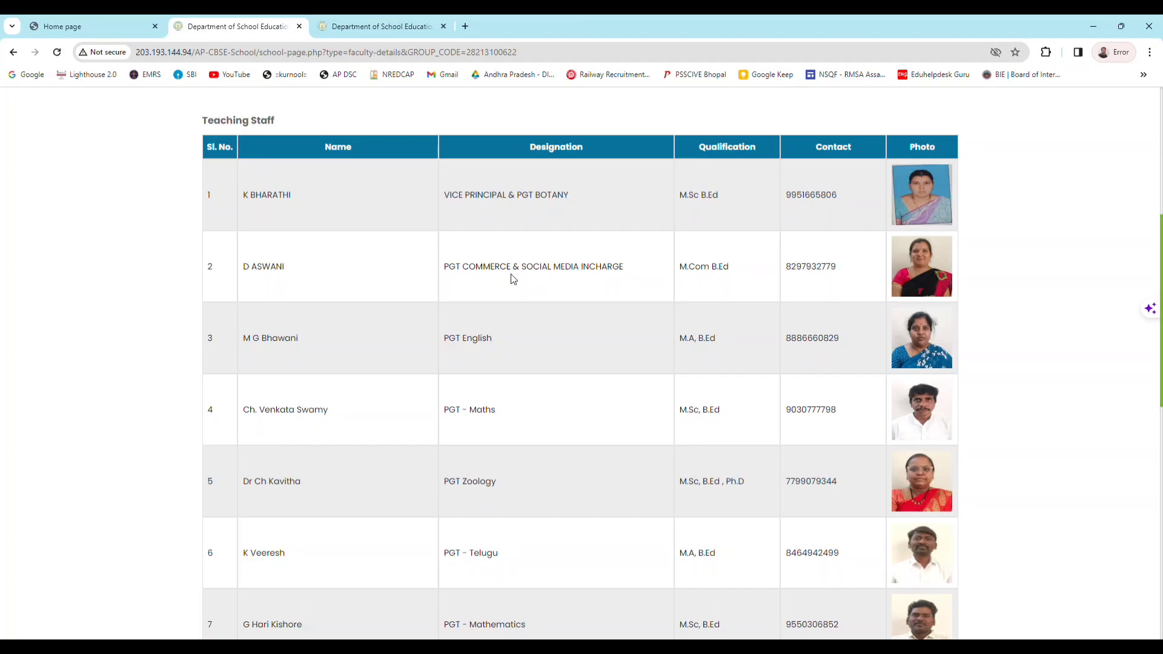
scroll(708, 271, down, 7)
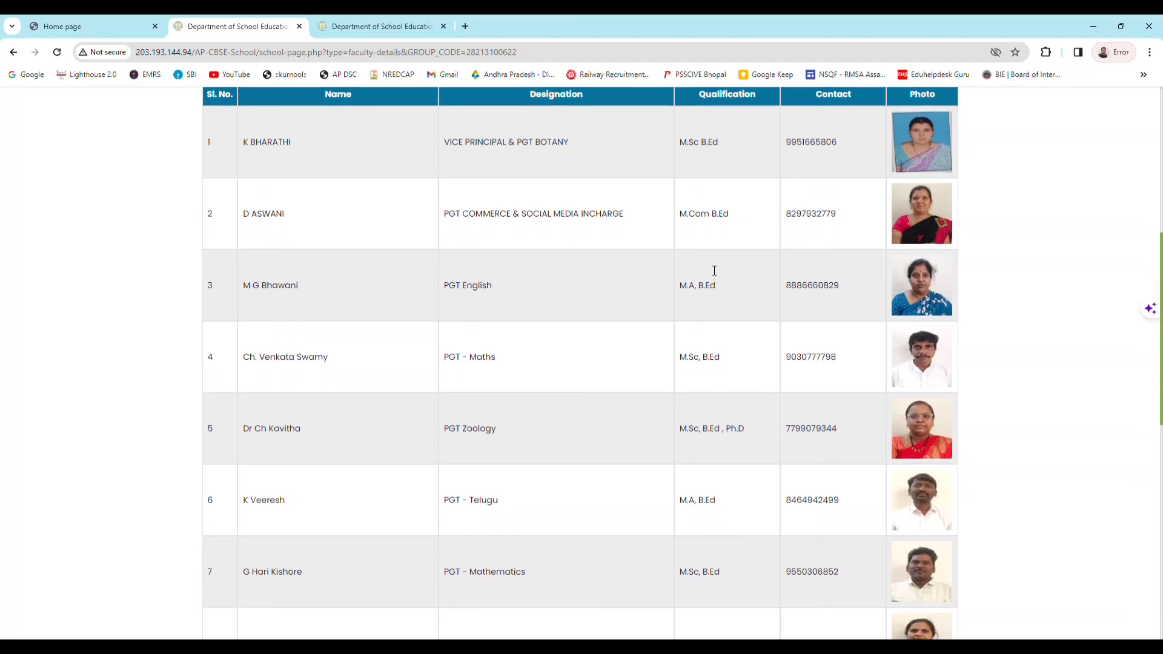
scroll(708, 285, down, 3)
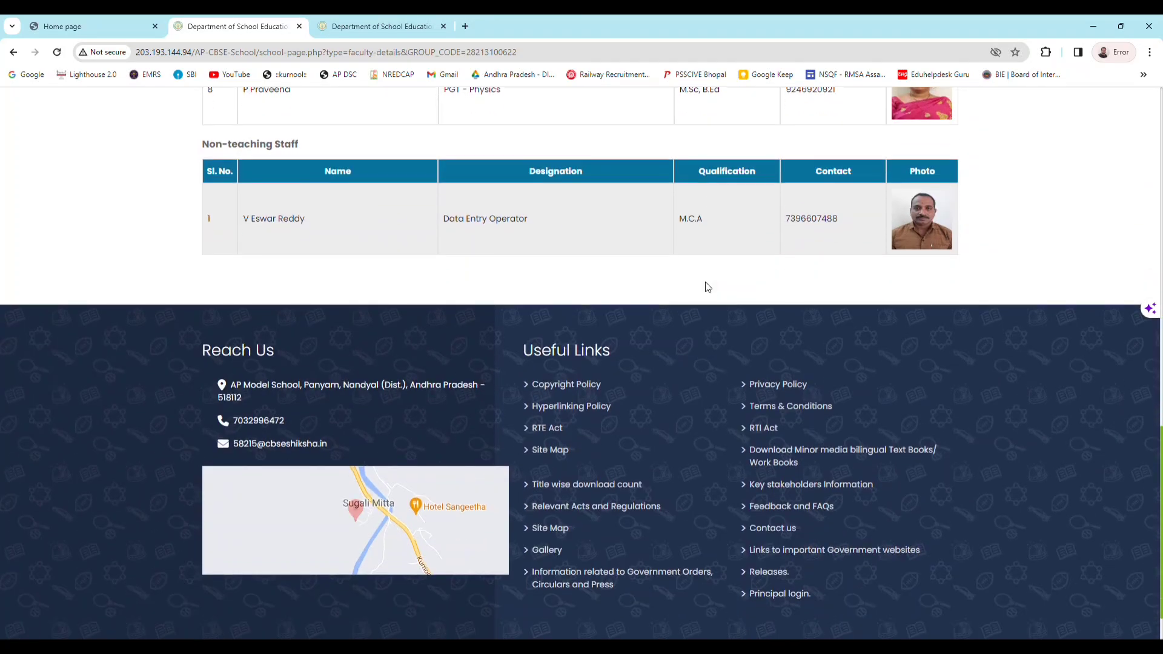
scroll(701, 284, up, 16)
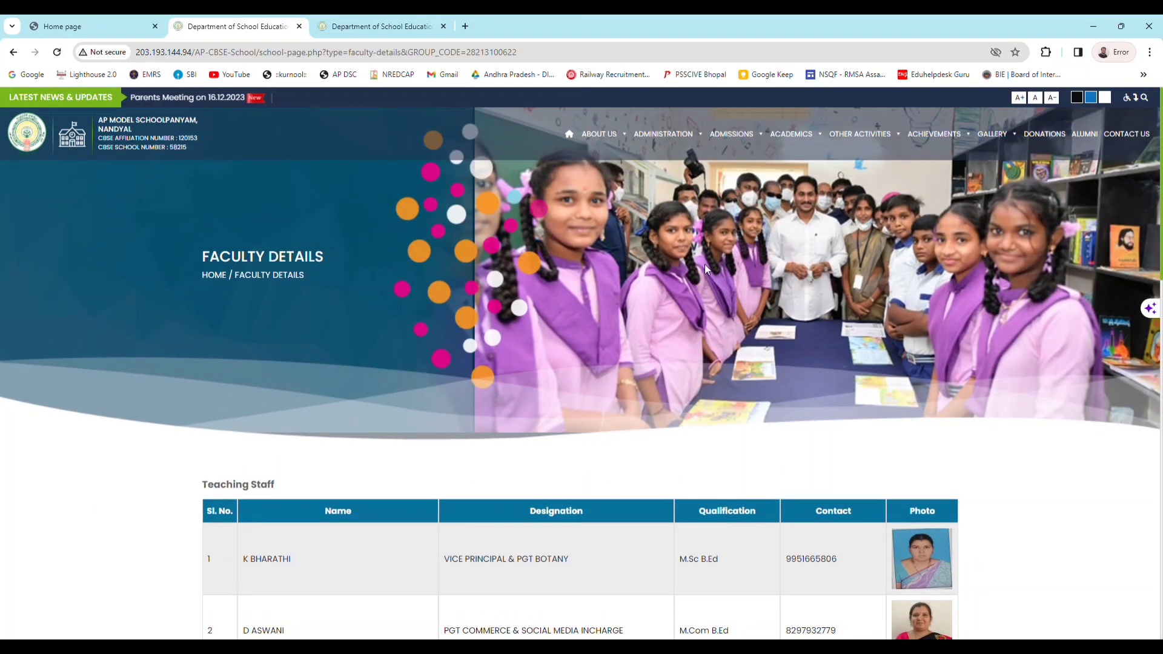
Open the photo gallery page and view the Energy Conservation Day album entry.
mouse_move(701, 138)
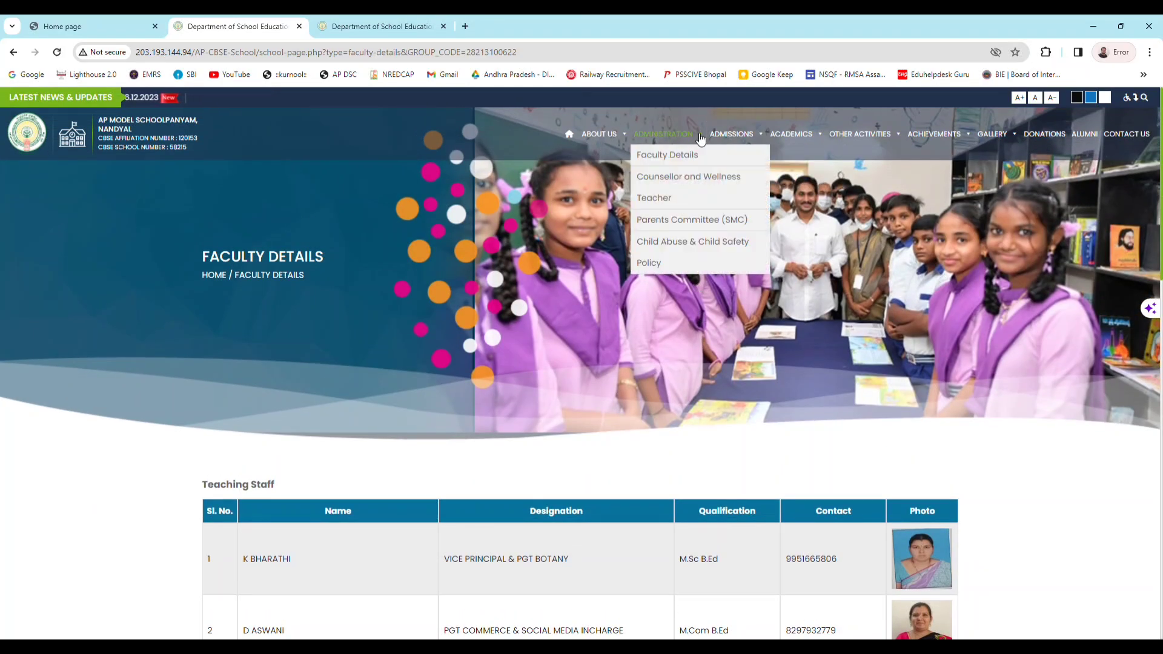
mouse_move(746, 139)
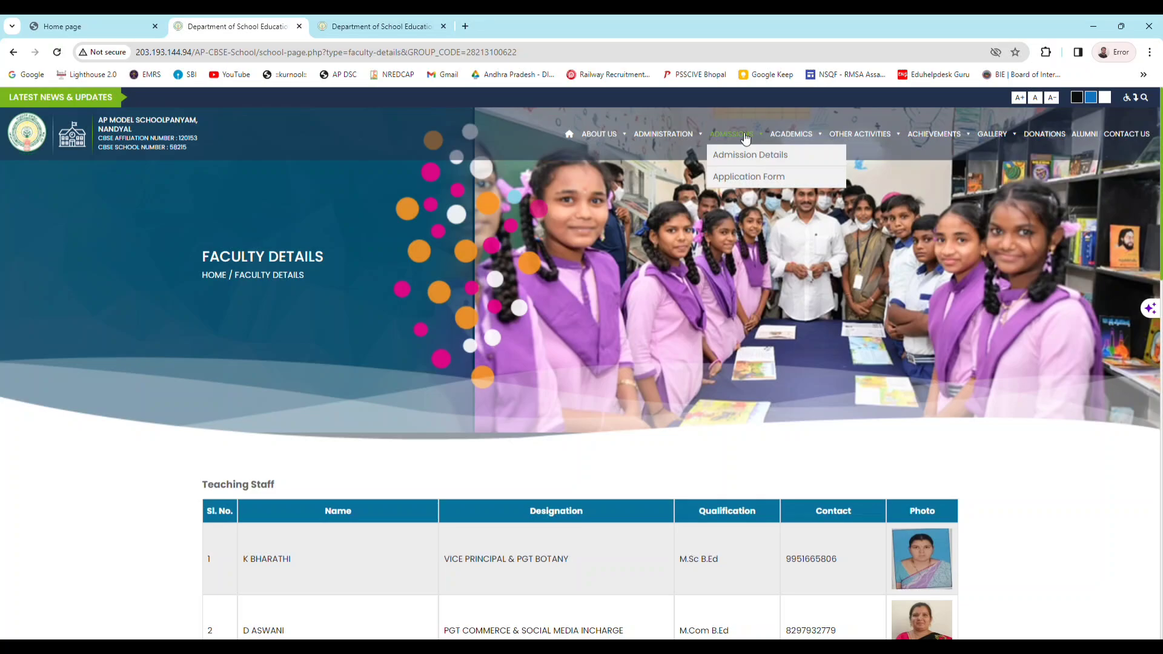
mouse_move(916, 147)
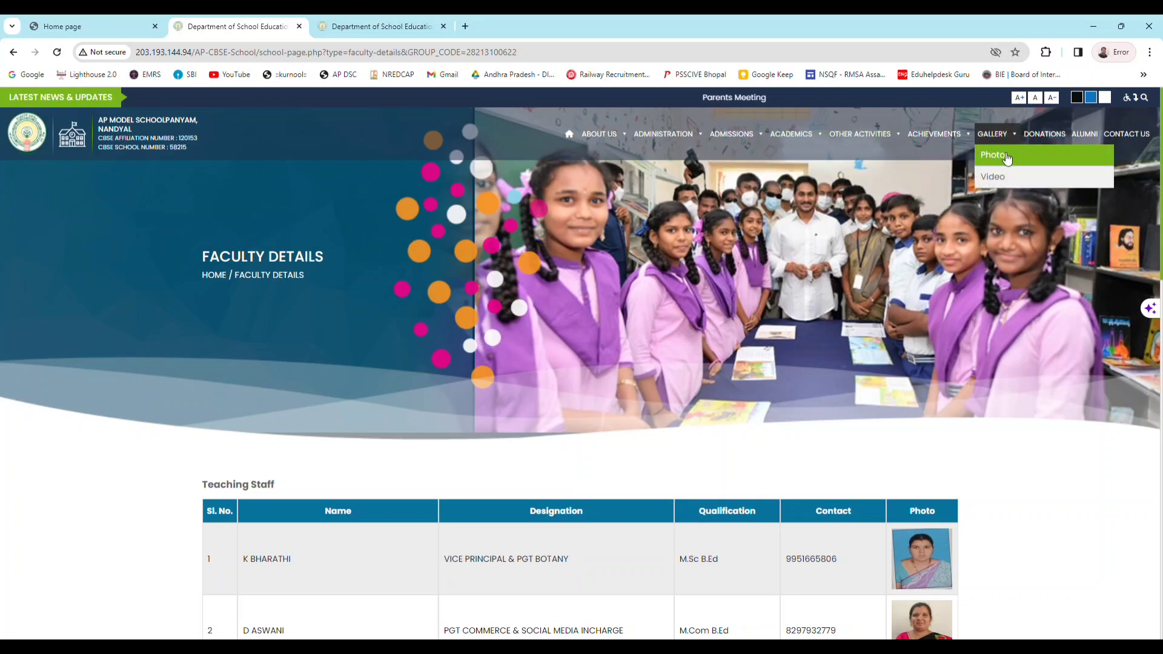
click(1008, 156)
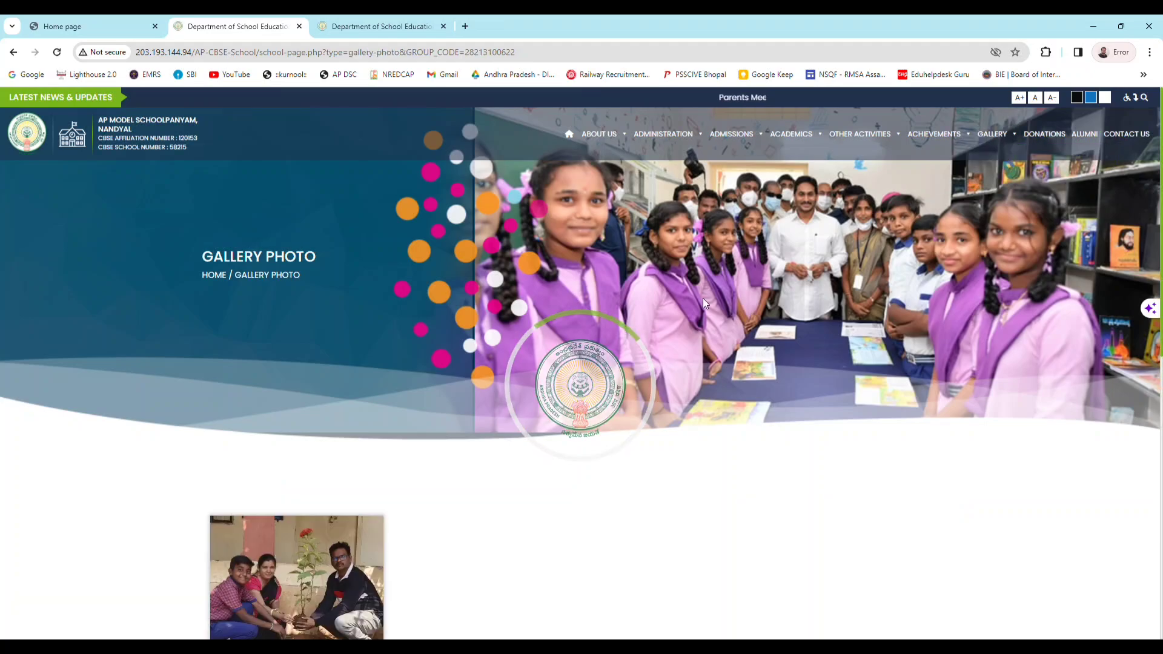
scroll(705, 301, down, 4)
mouse_move(367, 424)
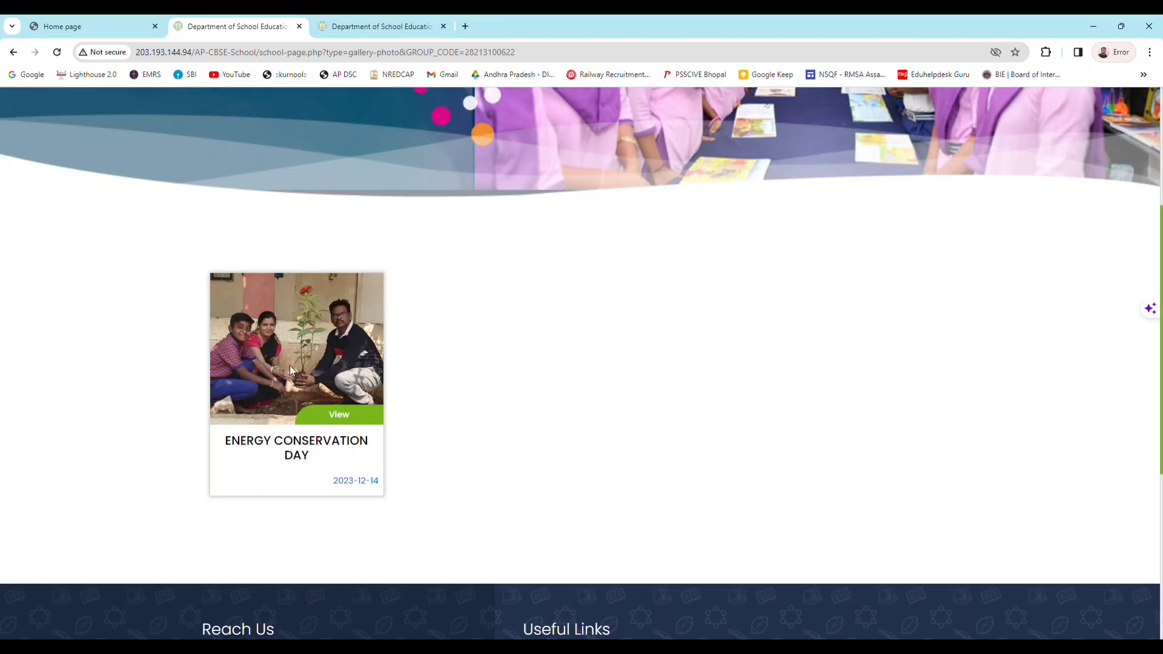
scroll(993, 288, down, 5)
scroll(970, 288, up, 5)
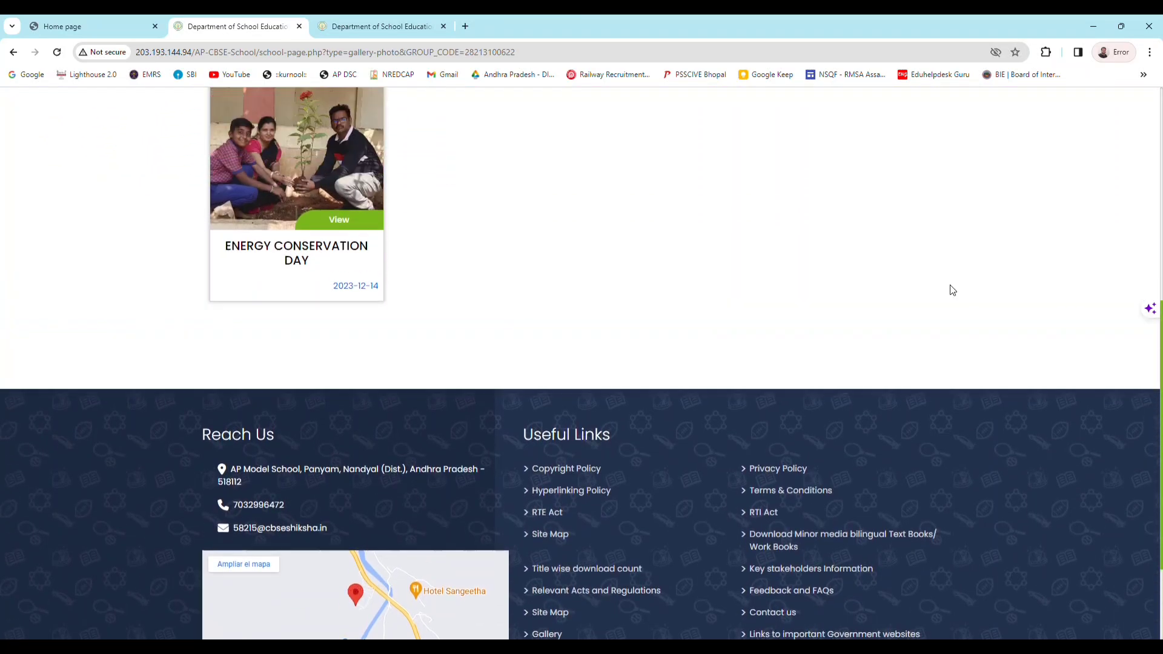
scroll(945, 290, up, 5)
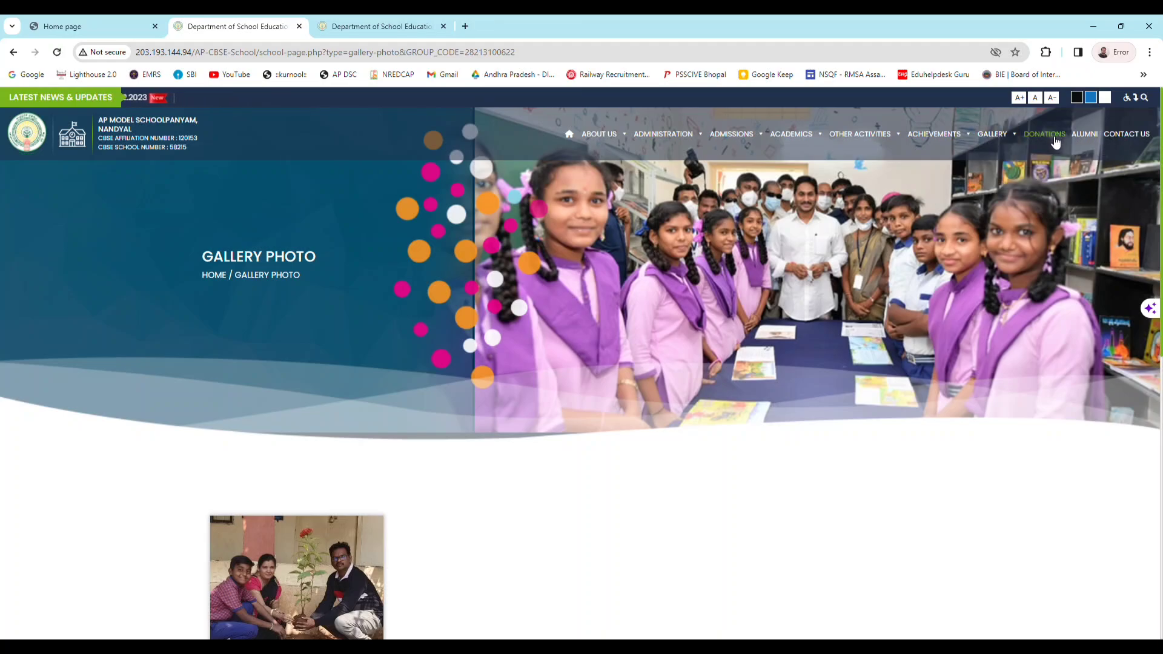
Open the Contact Us page and review the principal's contact details and the useful links, including Principal login.
click(1109, 138)
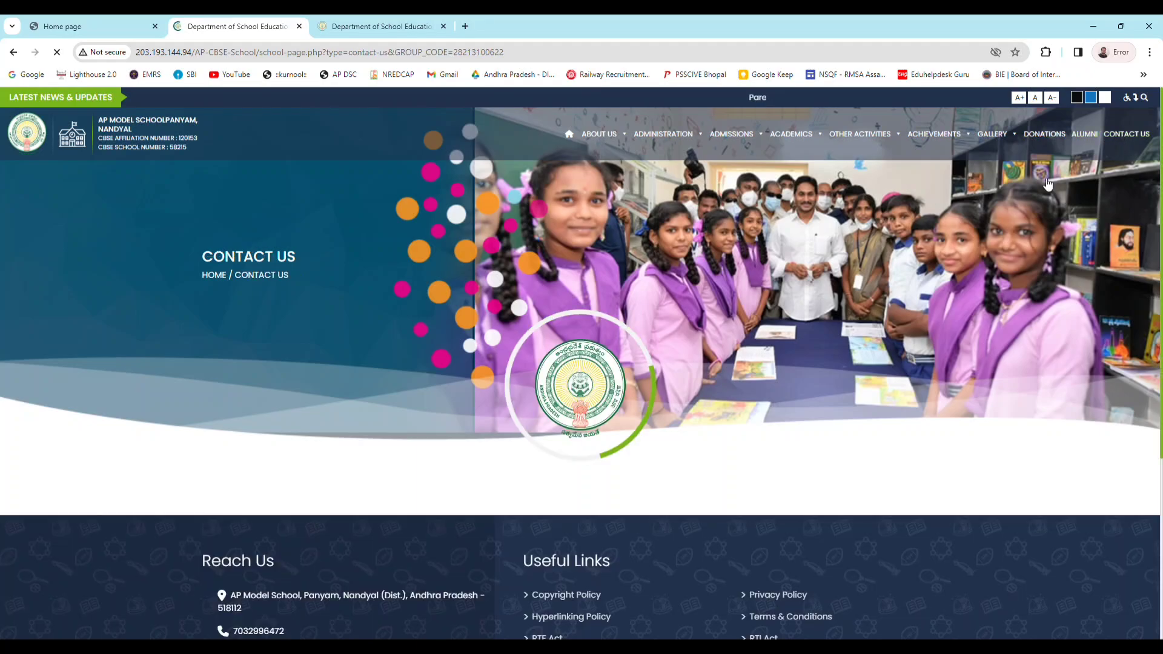
scroll(645, 369, down, 3)
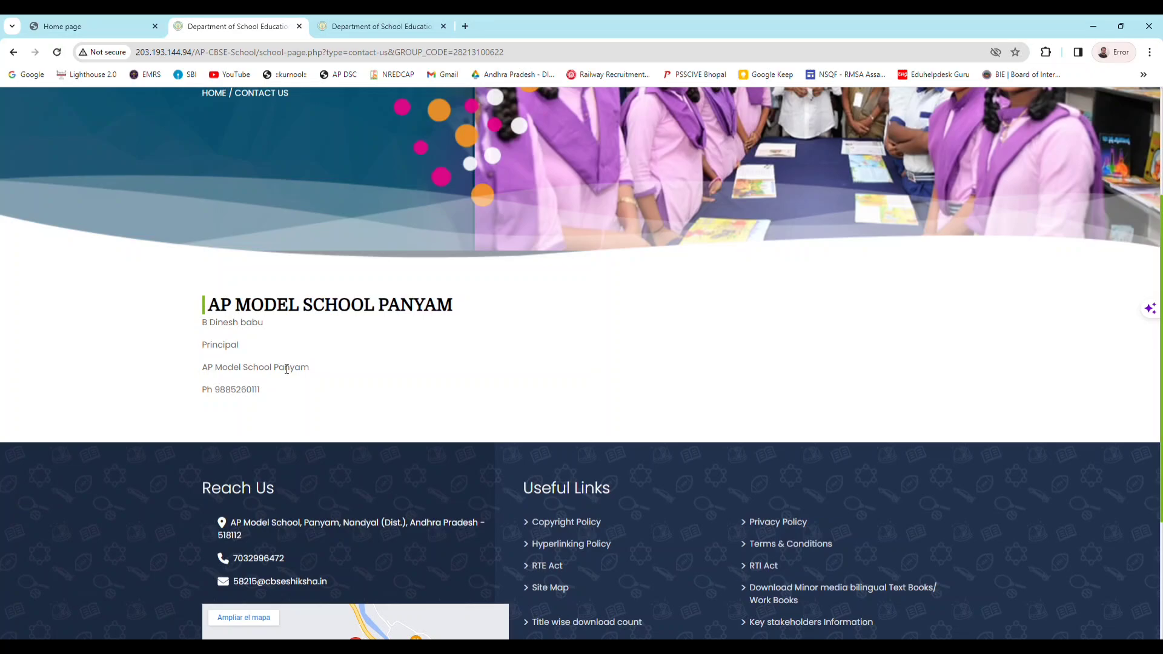
scroll(464, 362, up, 3)
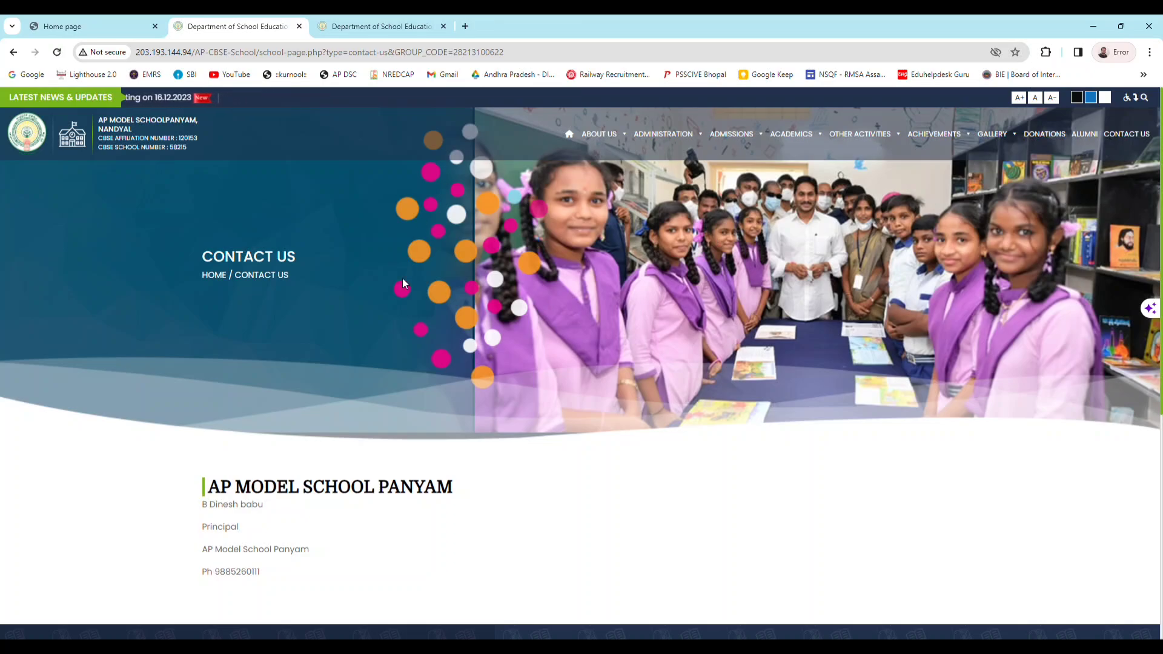
scroll(515, 242, down, 6)
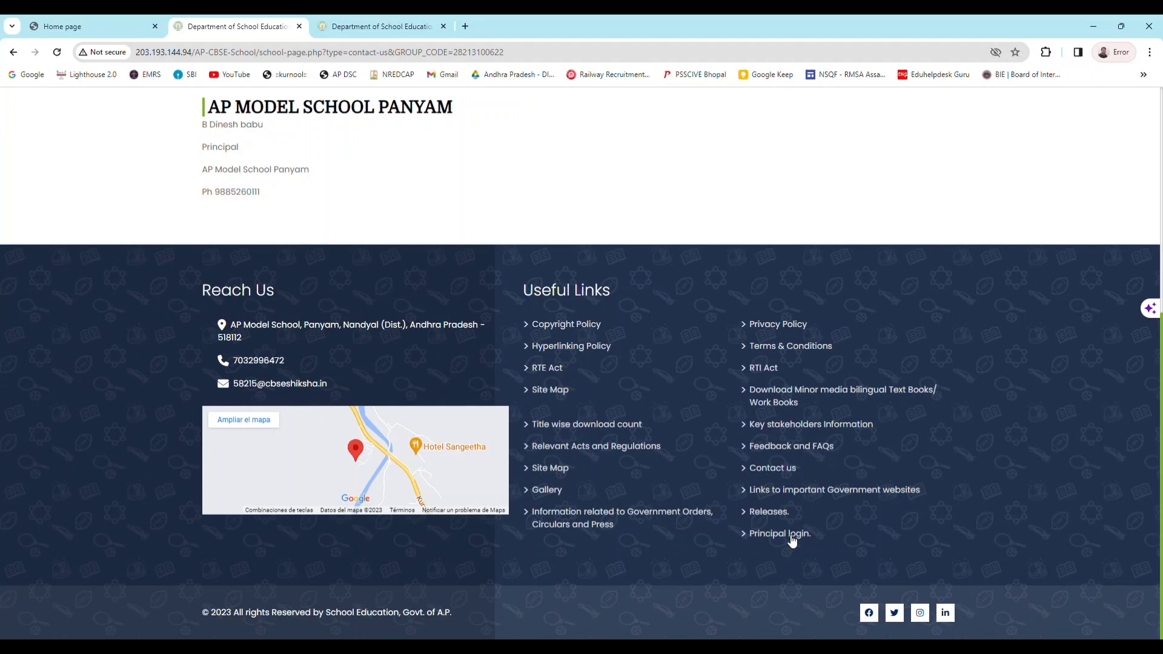
scroll(792, 541, up, 3)
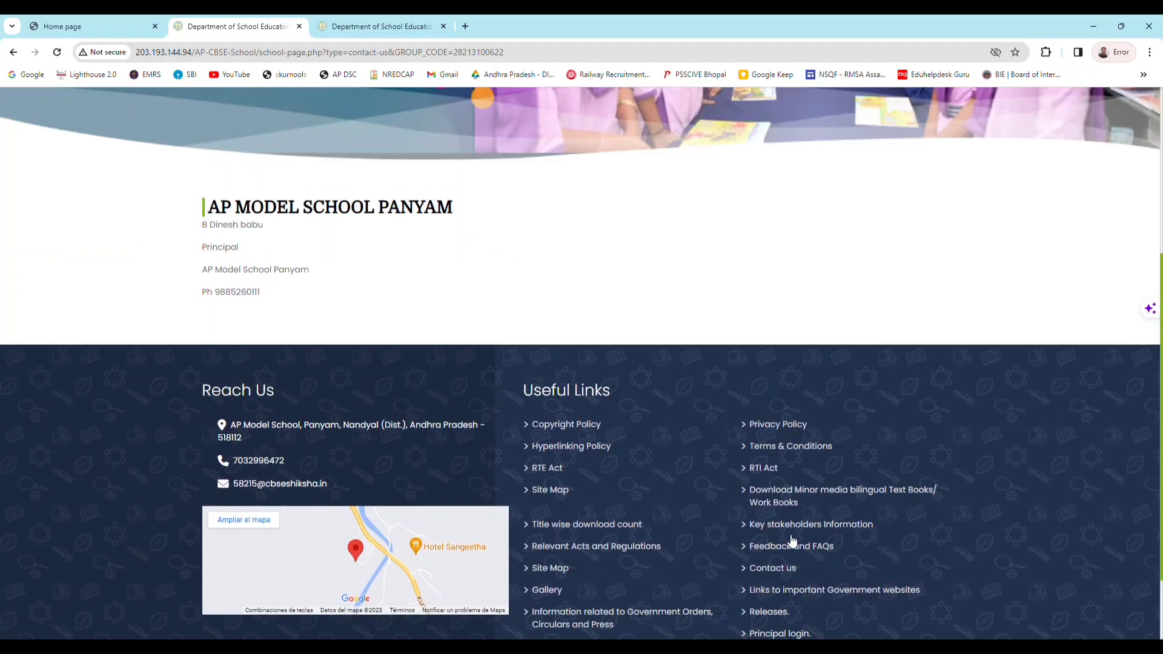
Switch to the principal dashboard and read the Principal's Message through to its signature.
click(379, 27)
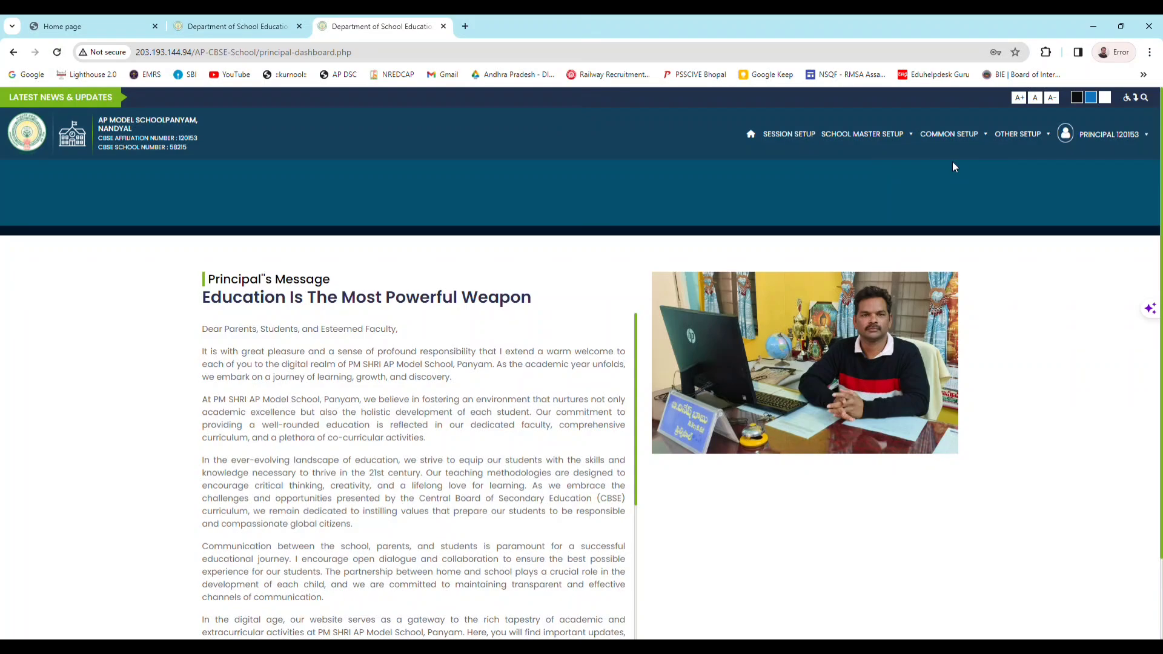
scroll(854, 202, down, 1)
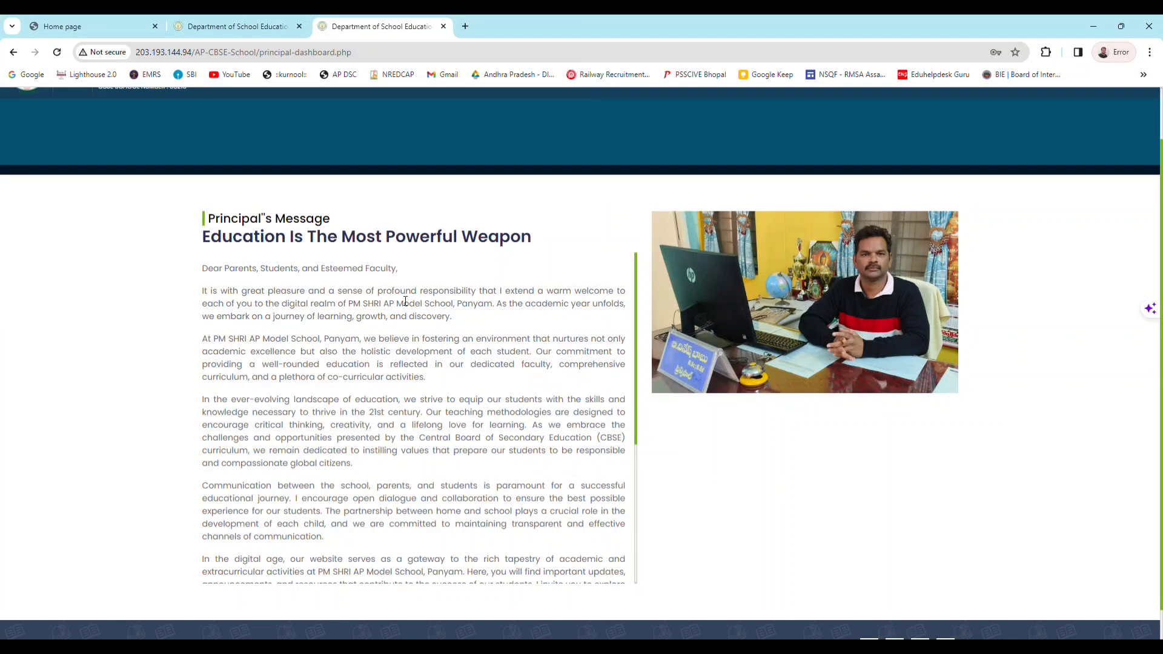
scroll(454, 318, down, 4)
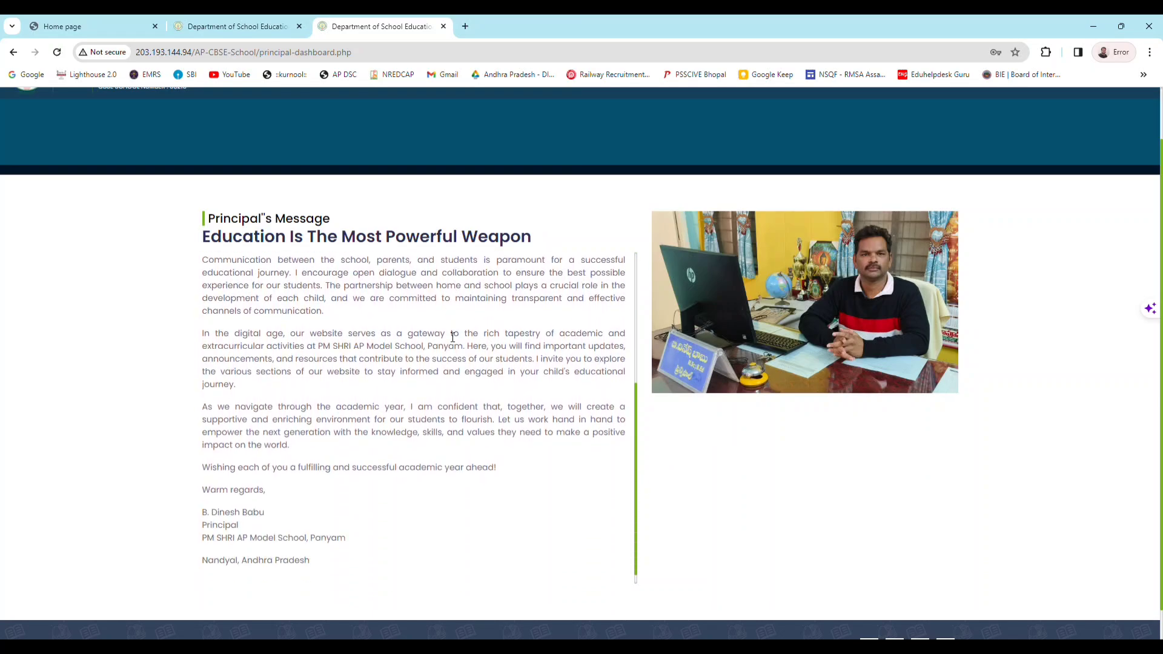
scroll(451, 345, down, 1)
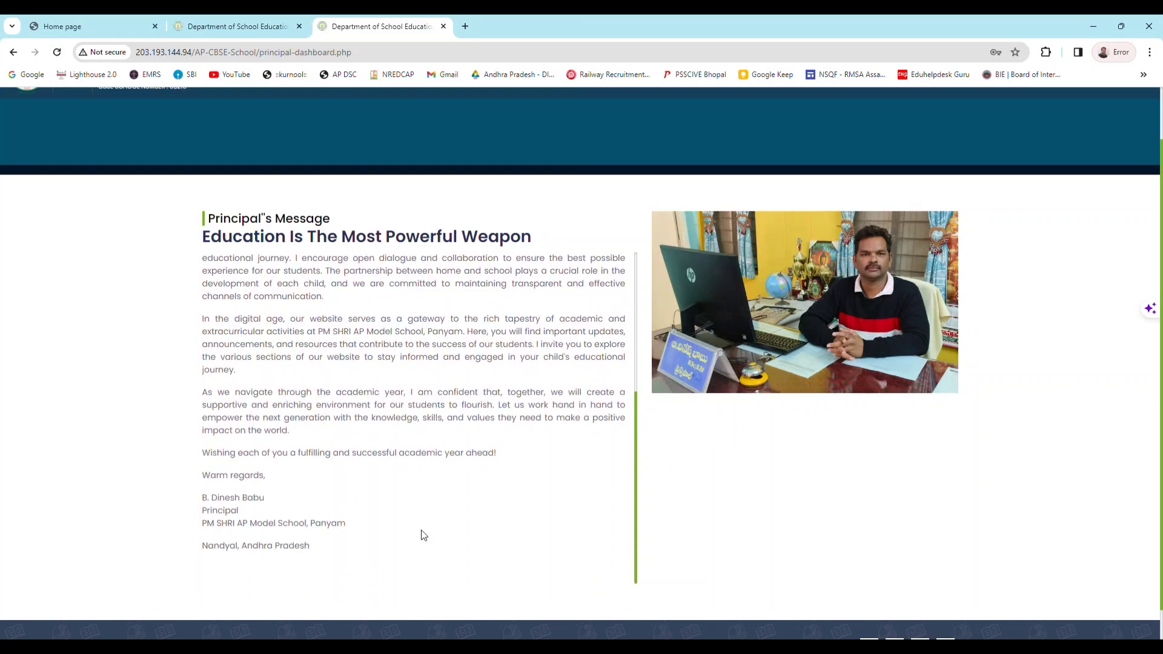
scroll(804, 309, up, 1)
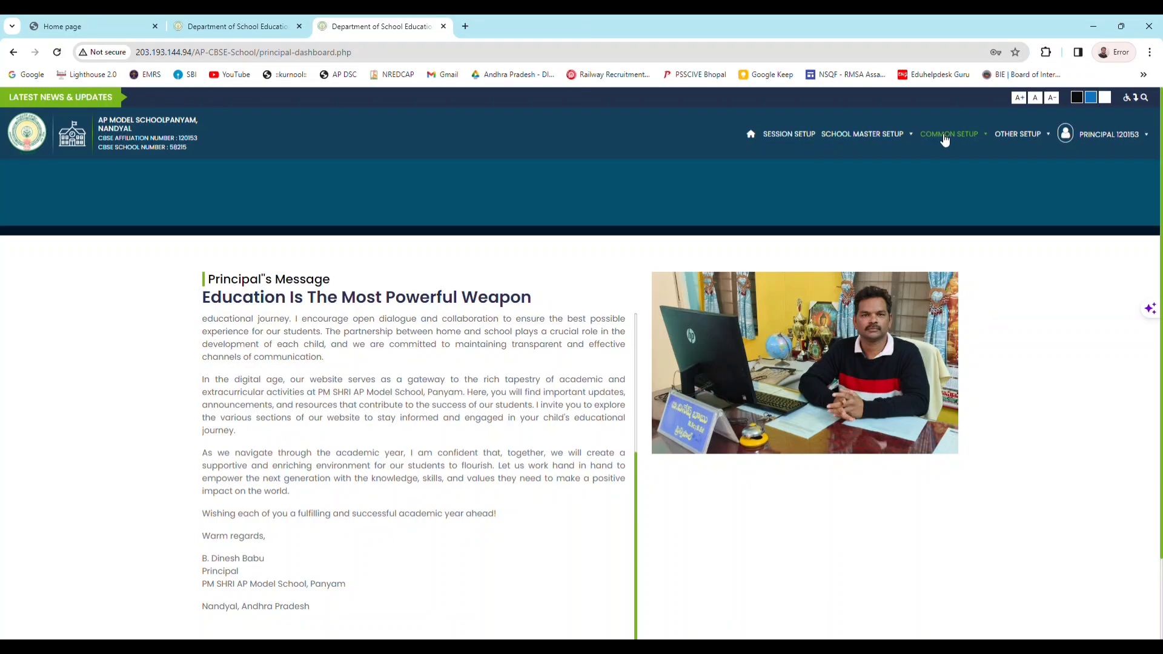
Survey the School Master, Common and Other Setup options on the principal dashboard, and open the Session Setup page.
mouse_move(877, 146)
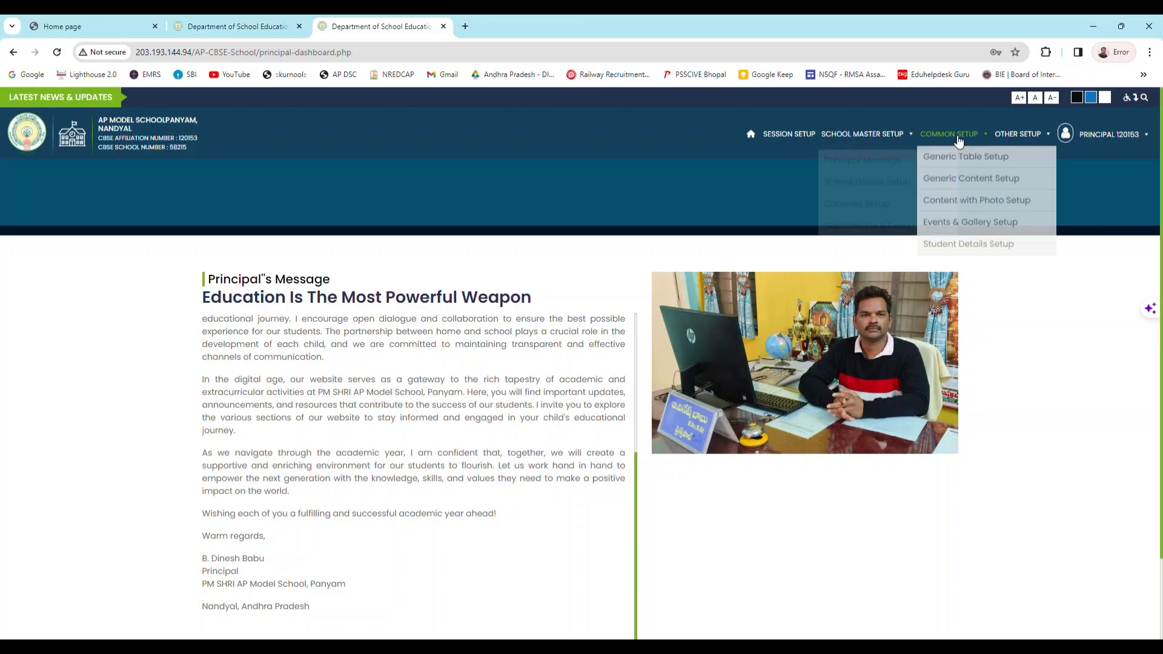
mouse_move(1043, 139)
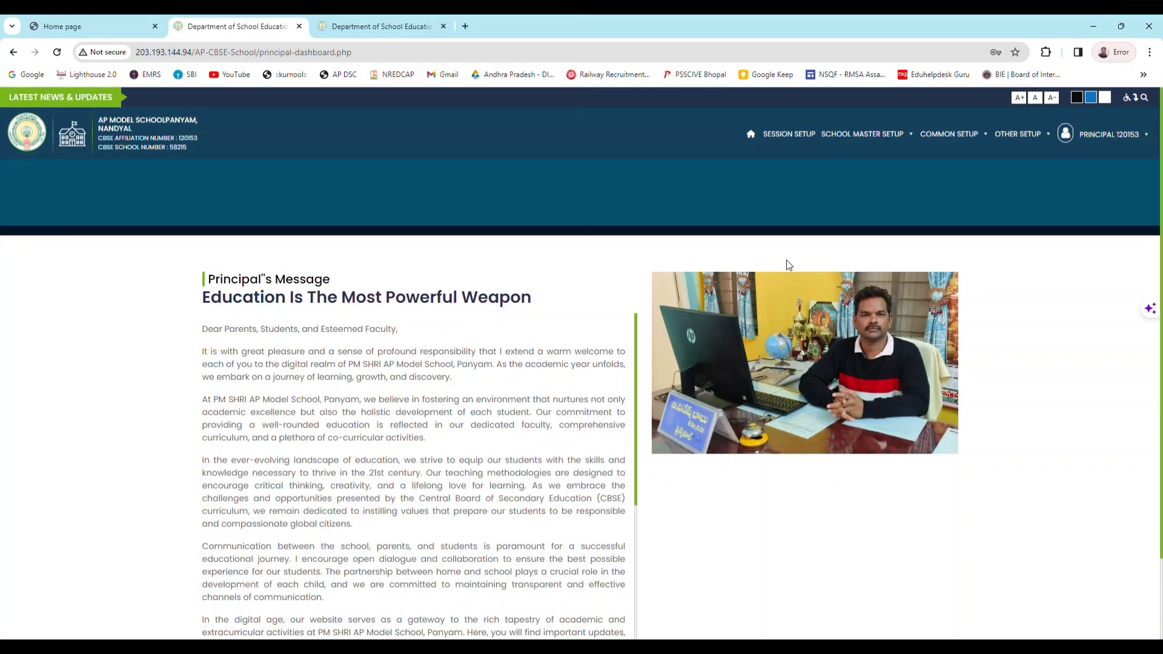
mouse_move(865, 147)
mouse_move(1064, 140)
mouse_move(969, 143)
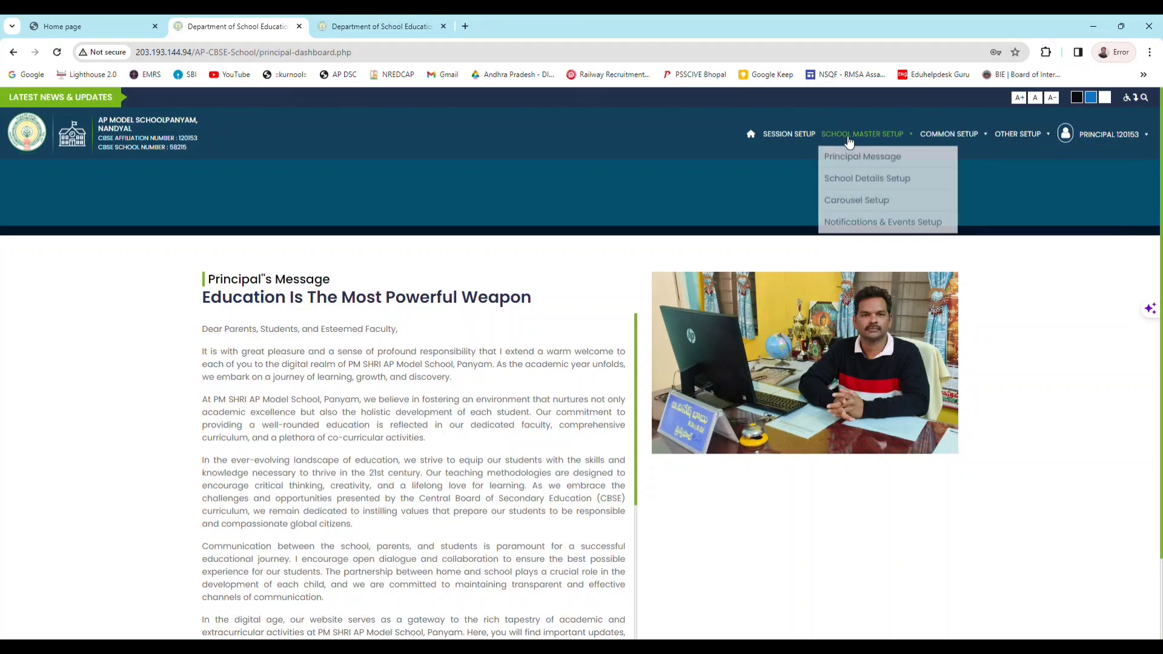
click(790, 137)
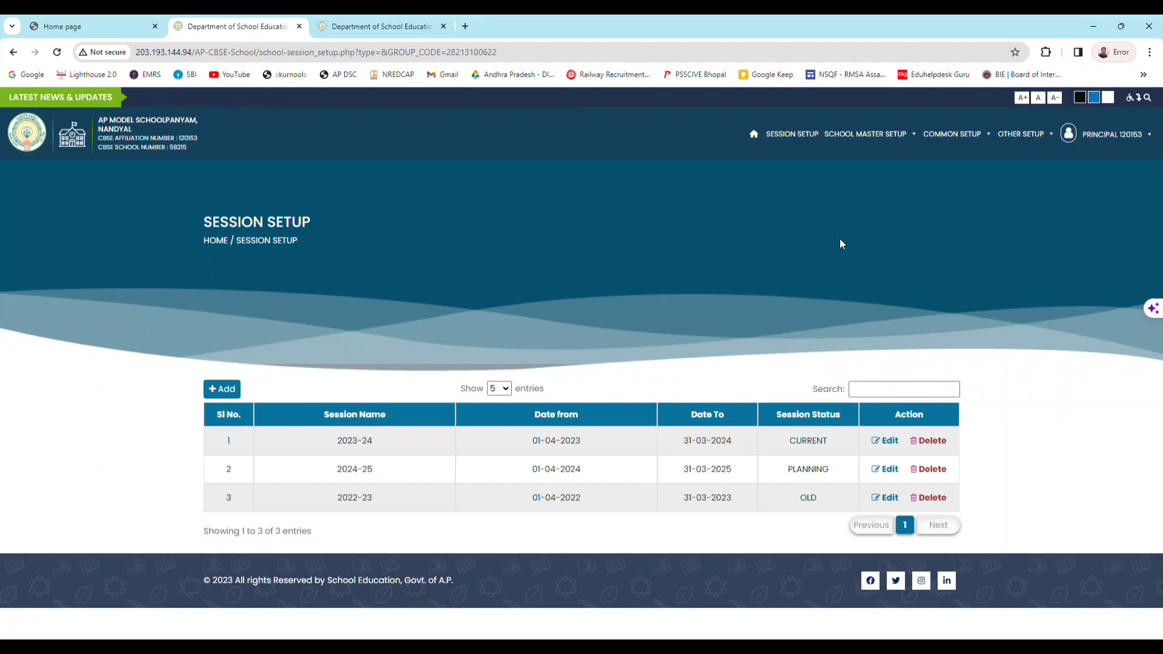
Open the Principal Message setup page and read through the existing message record.
click(883, 130)
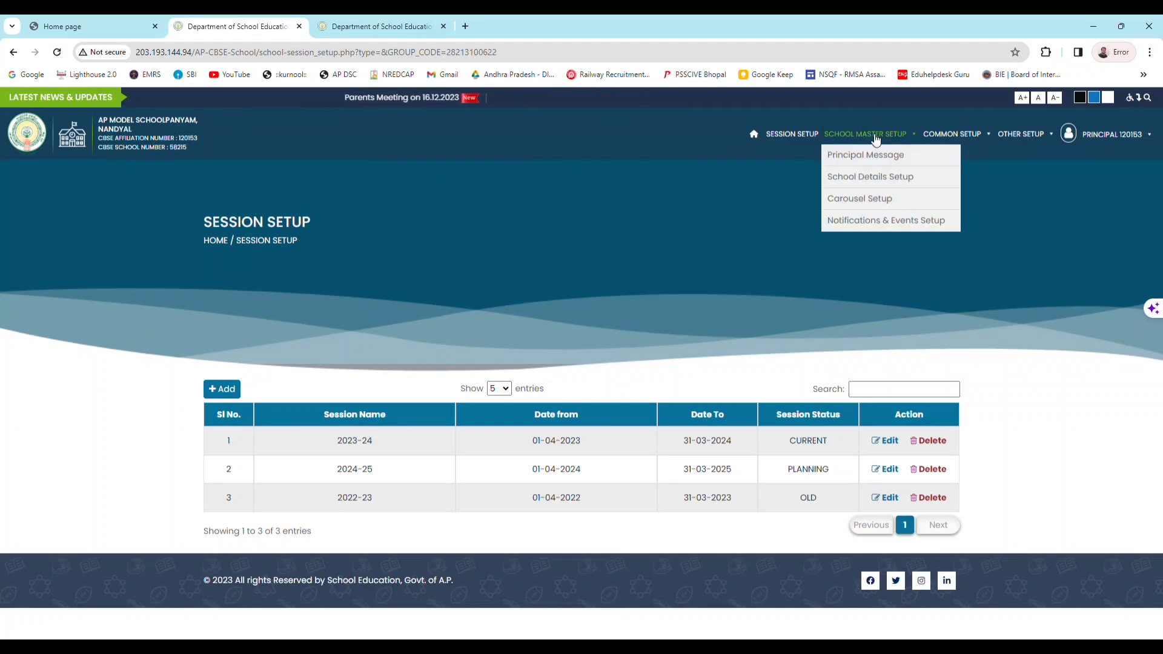
click(875, 155)
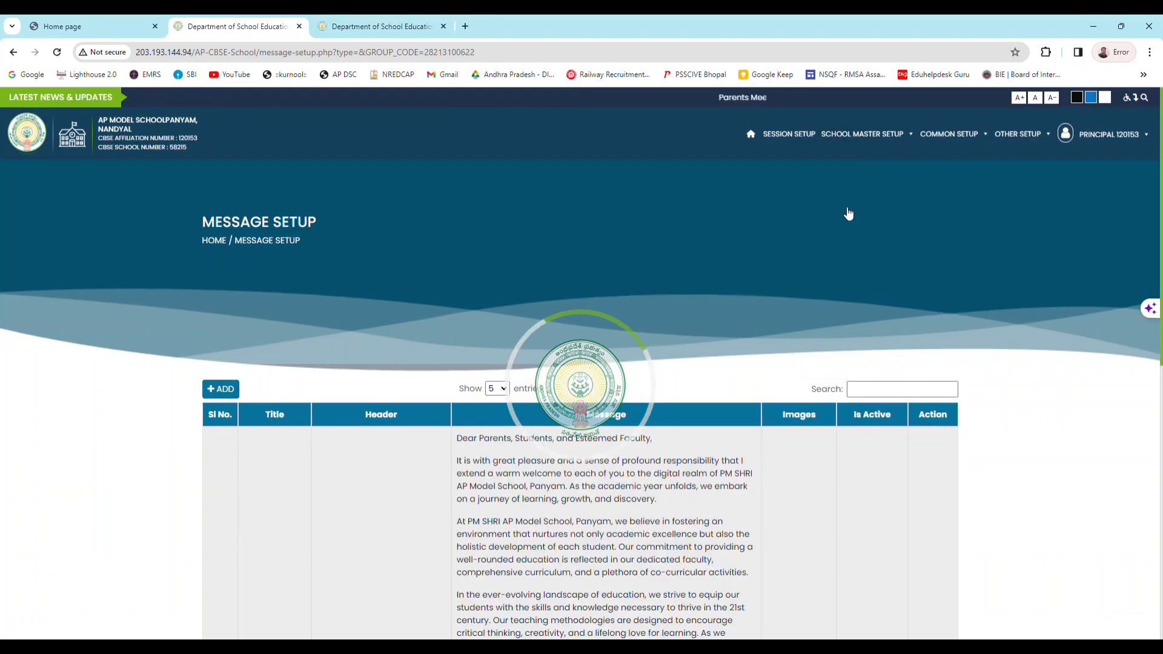
scroll(845, 227, down, 8)
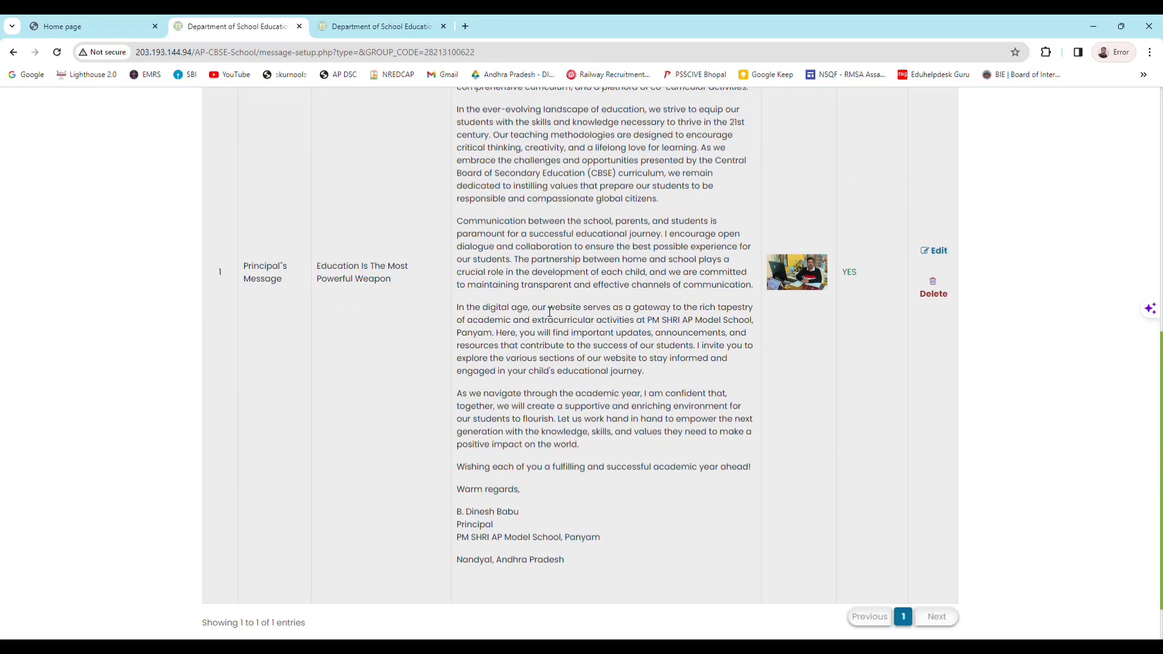
scroll(497, 308, down, 1)
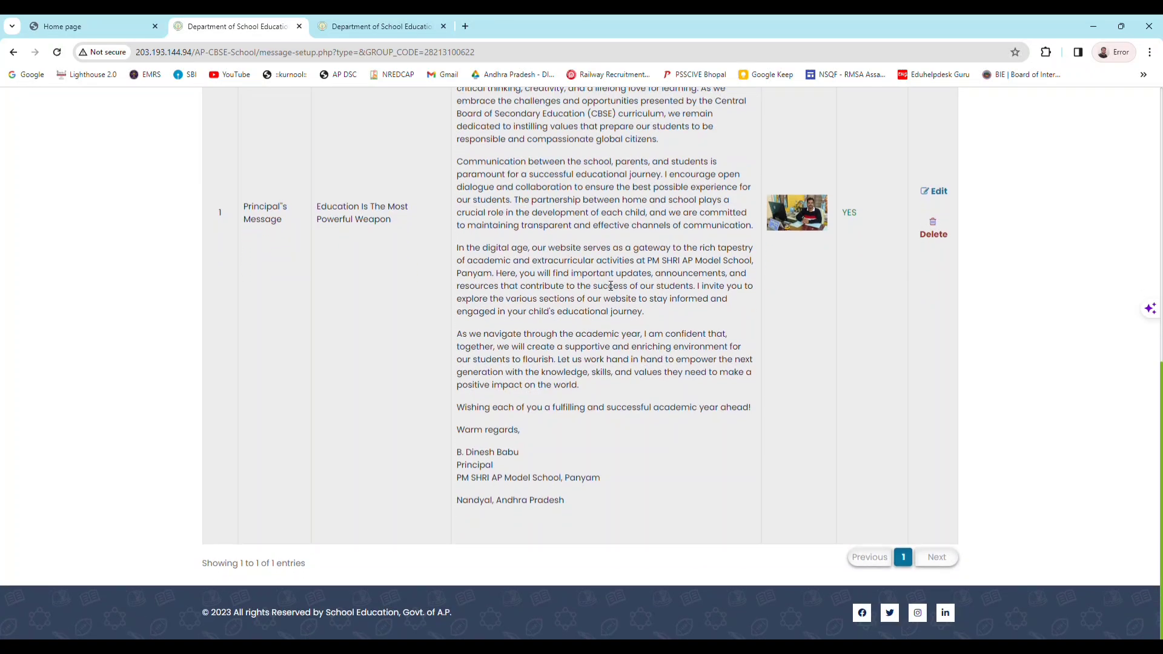
scroll(842, 252, up, 8)
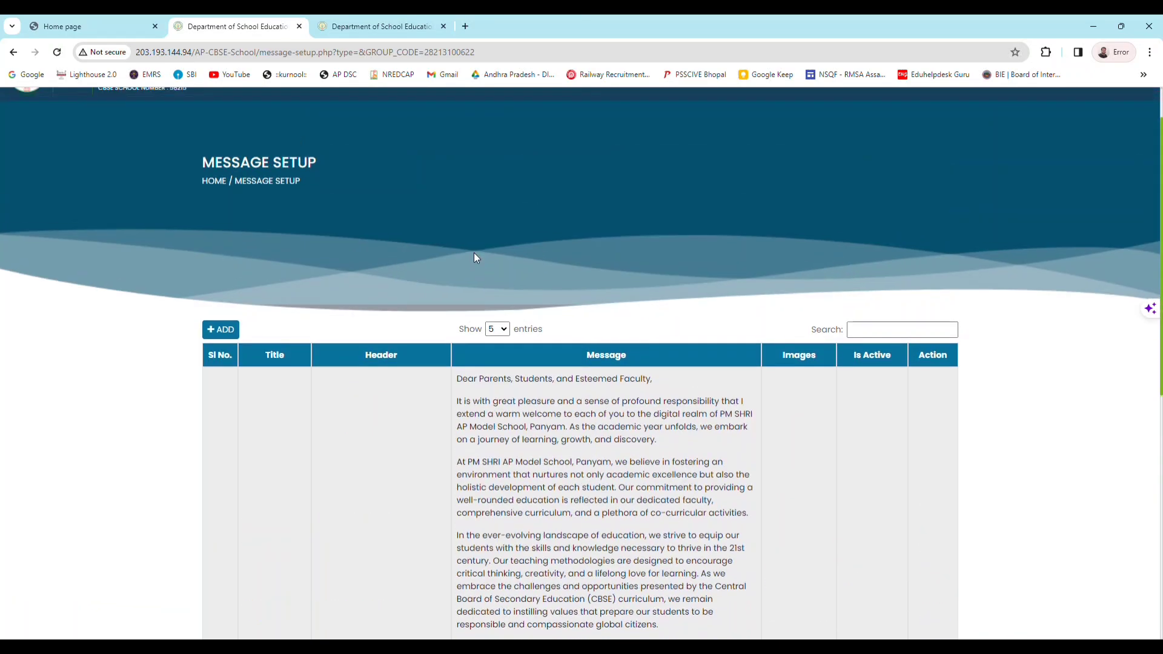
Examine the Add Message form down to its photo and active-status fields, close it unsaved, and look over the existing message record.
click(227, 331)
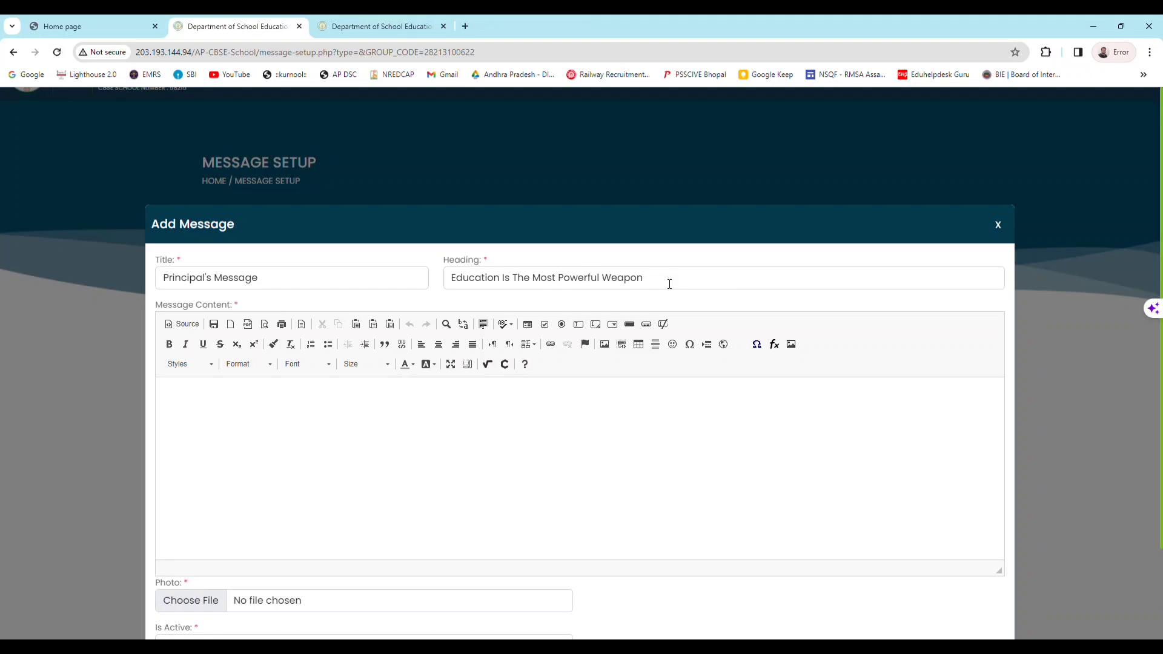
scroll(669, 284, down, 2)
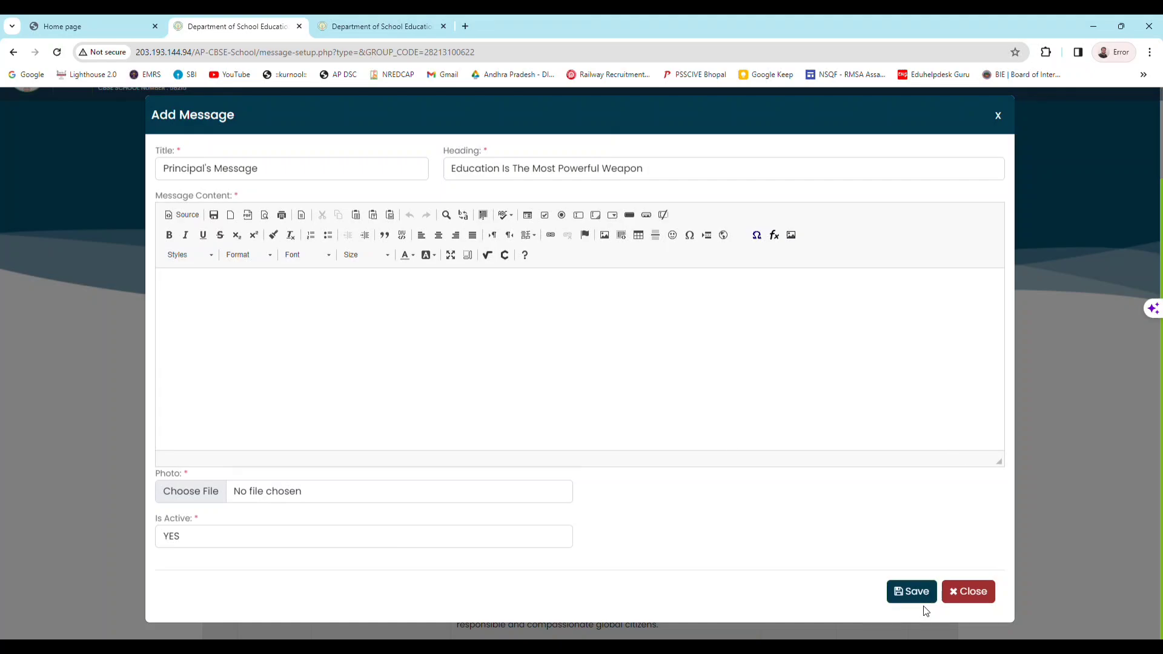
click(970, 592)
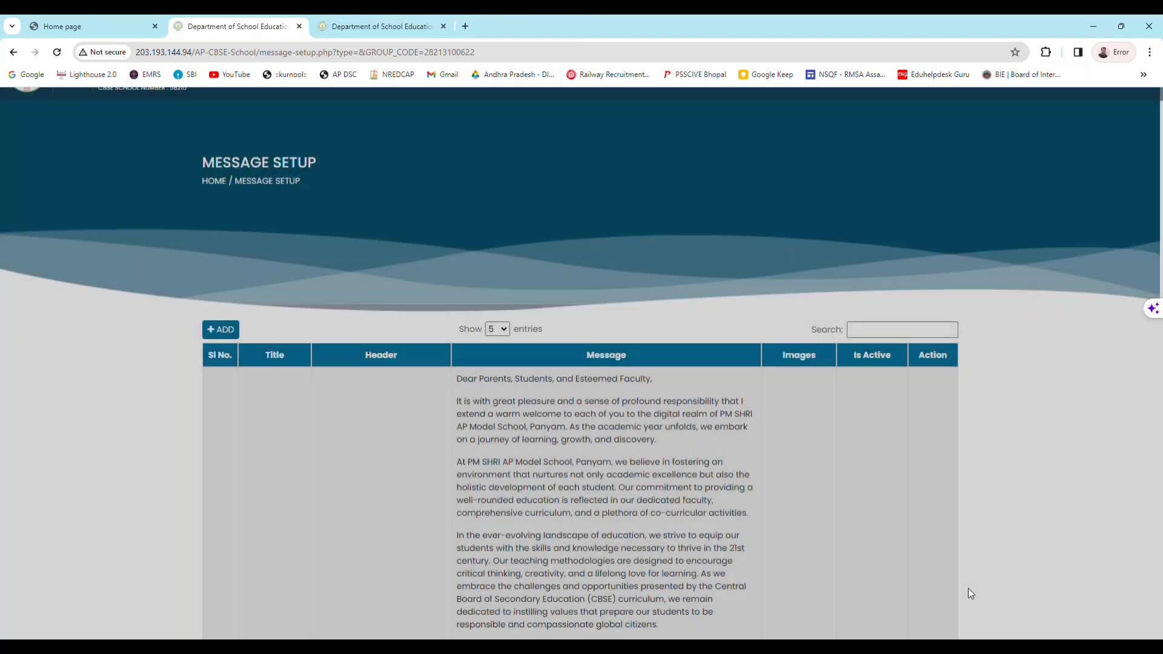
scroll(771, 483, down, 4)
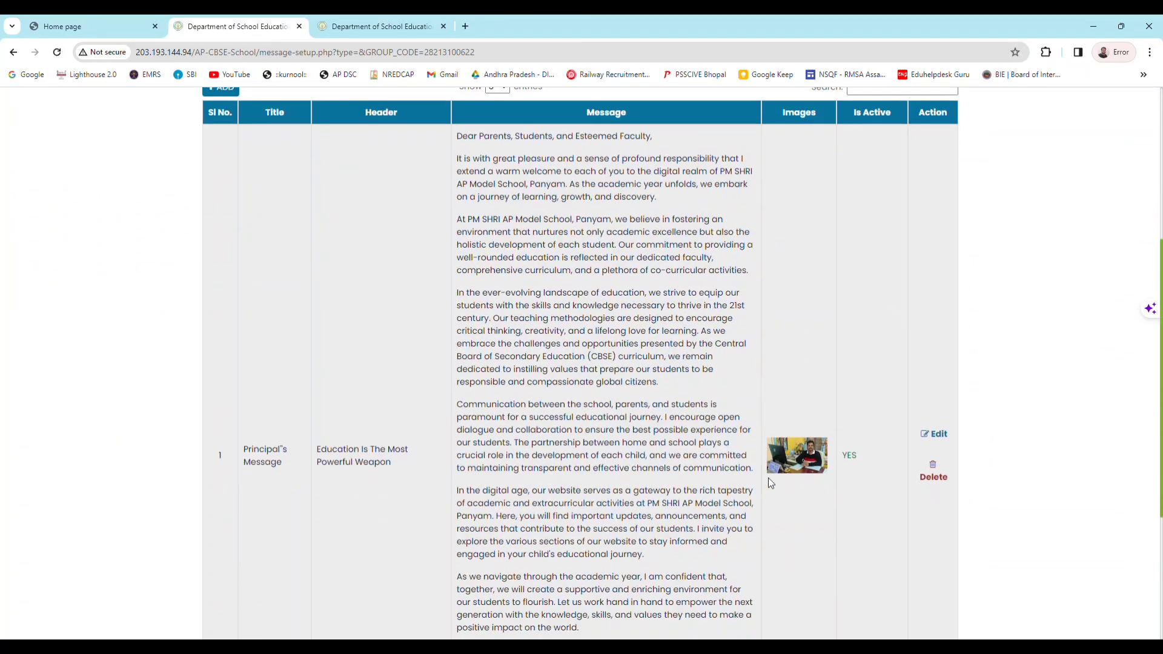
scroll(772, 484, up, 3)
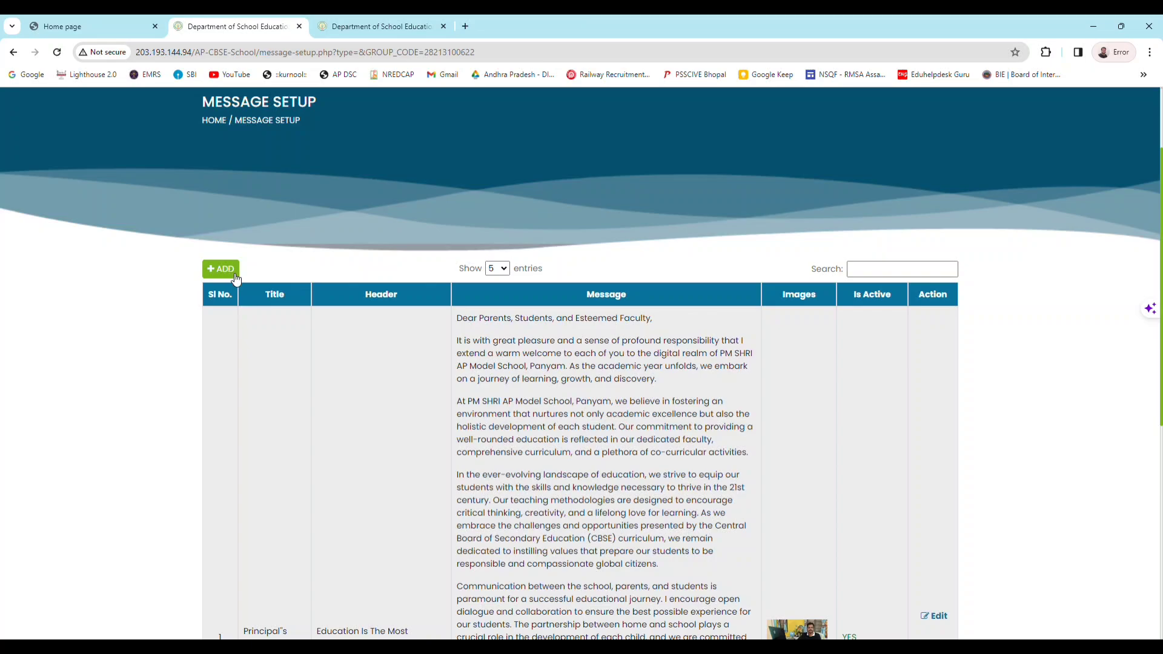
scroll(255, 259, down, 1)
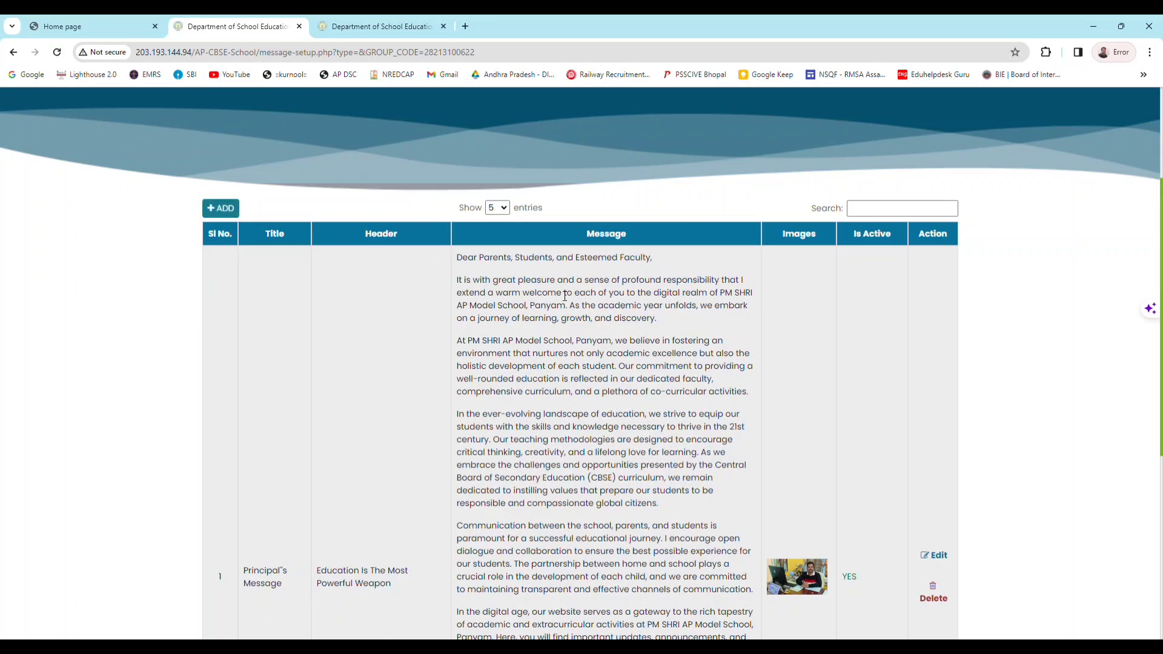
Open the School Details Setup page and review the school's edit form through to its latitude and longitude fields, closing it without updating.
scroll(947, 228, up, 3)
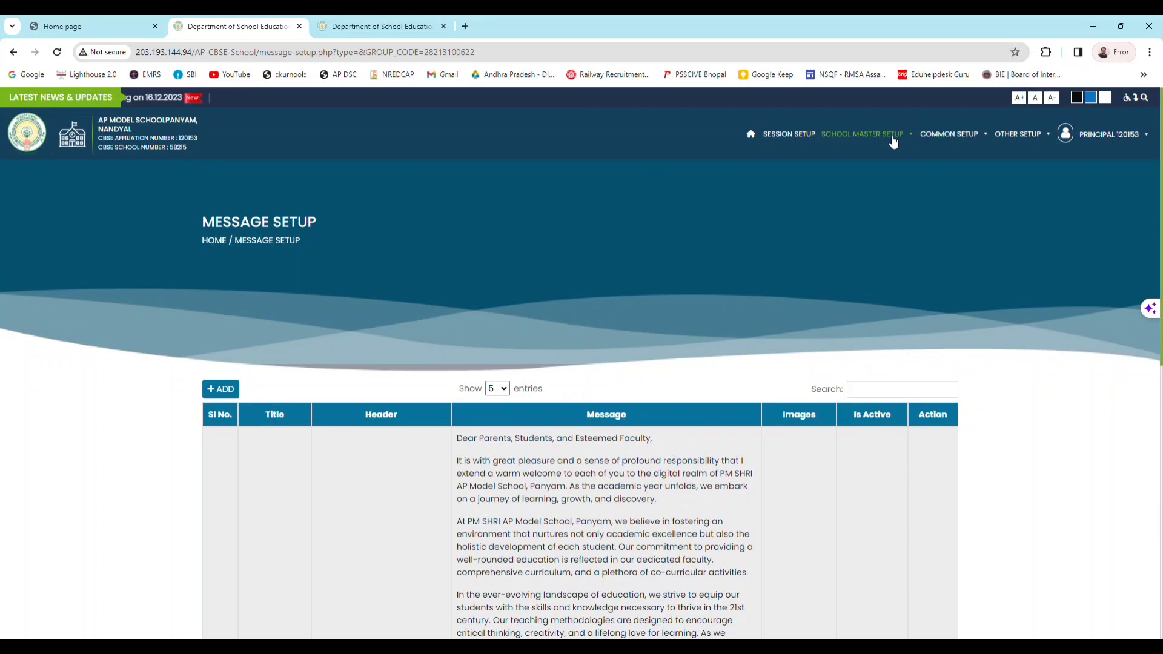
click(862, 134)
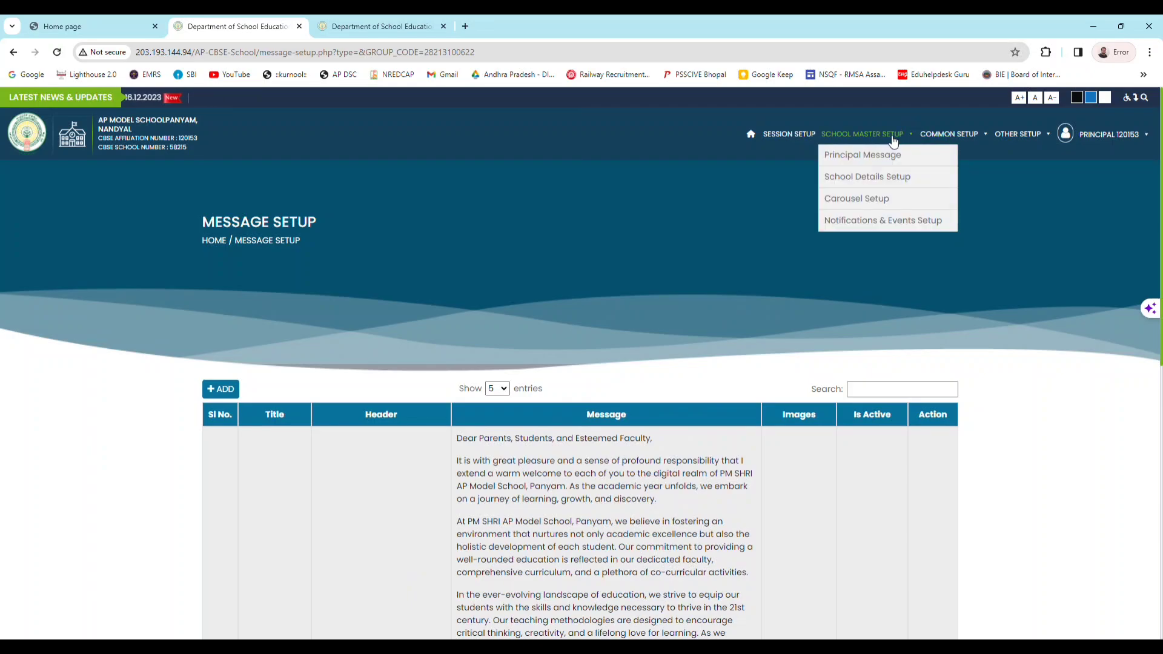
click(892, 177)
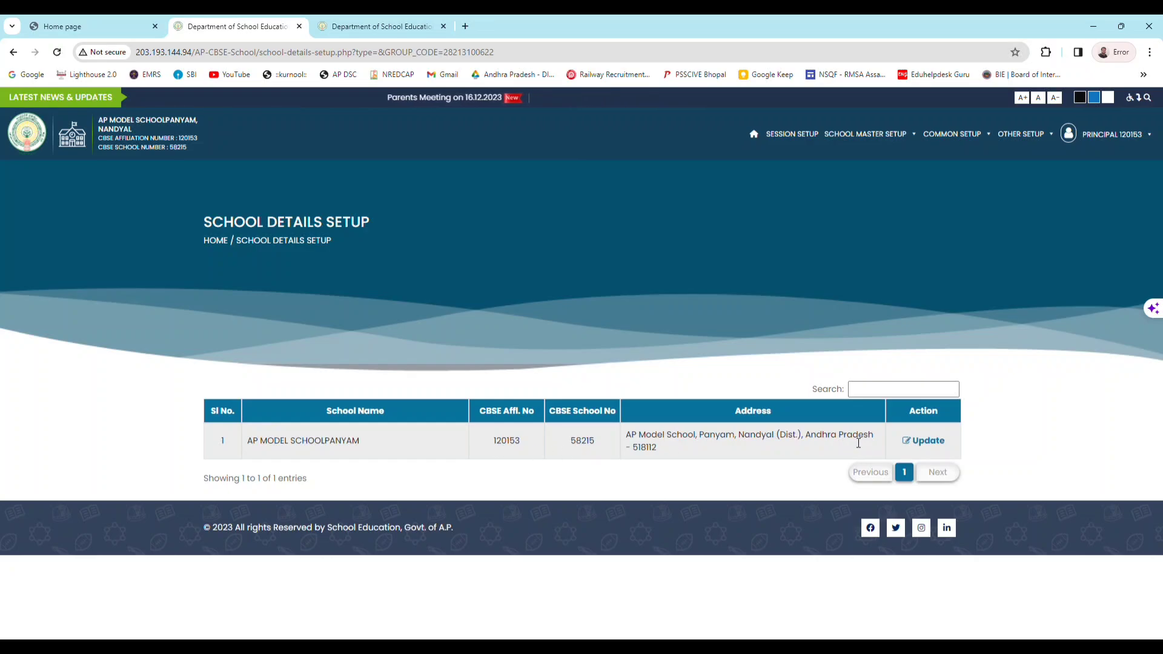
click(944, 441)
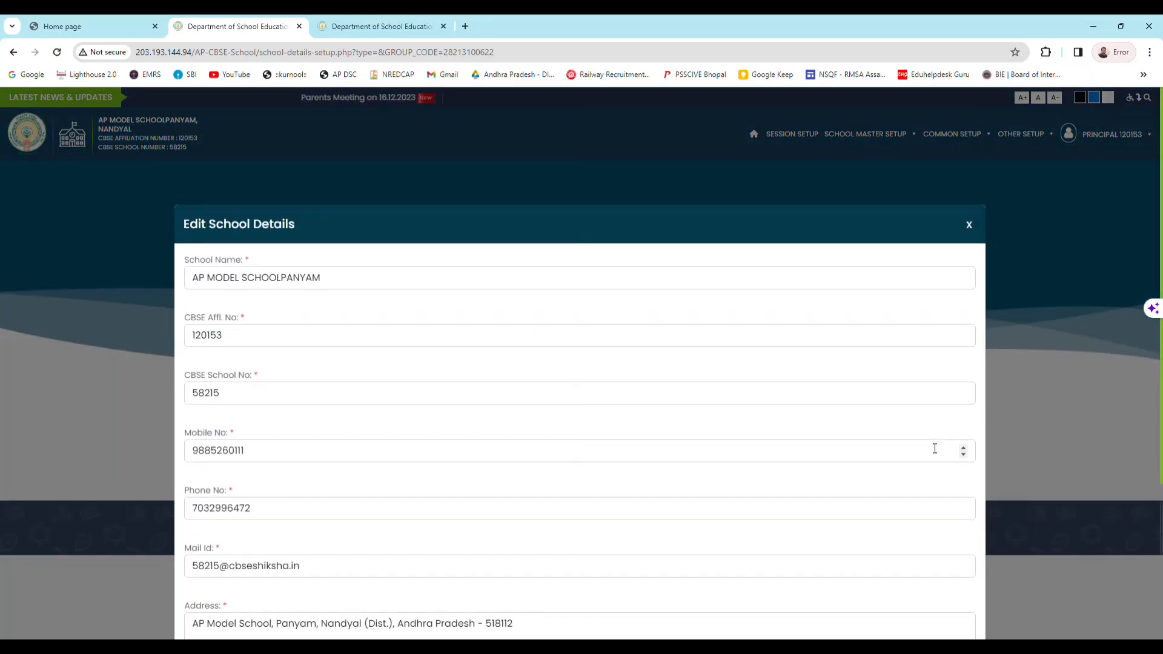
scroll(329, 293, down, 1)
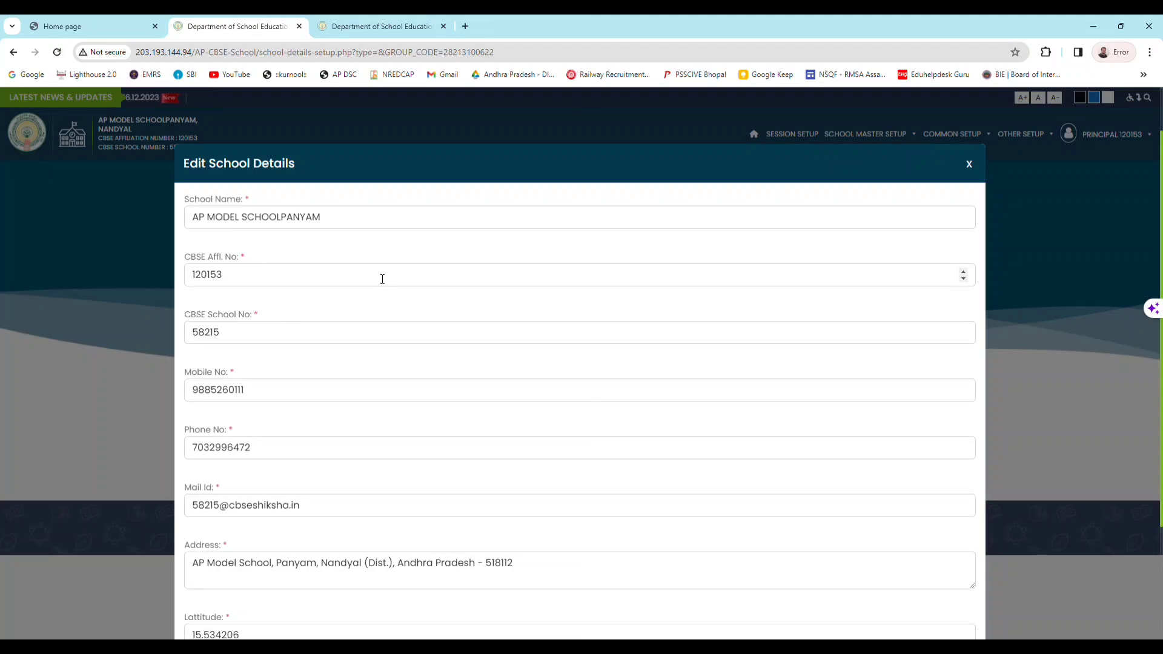
scroll(382, 279, down, 3)
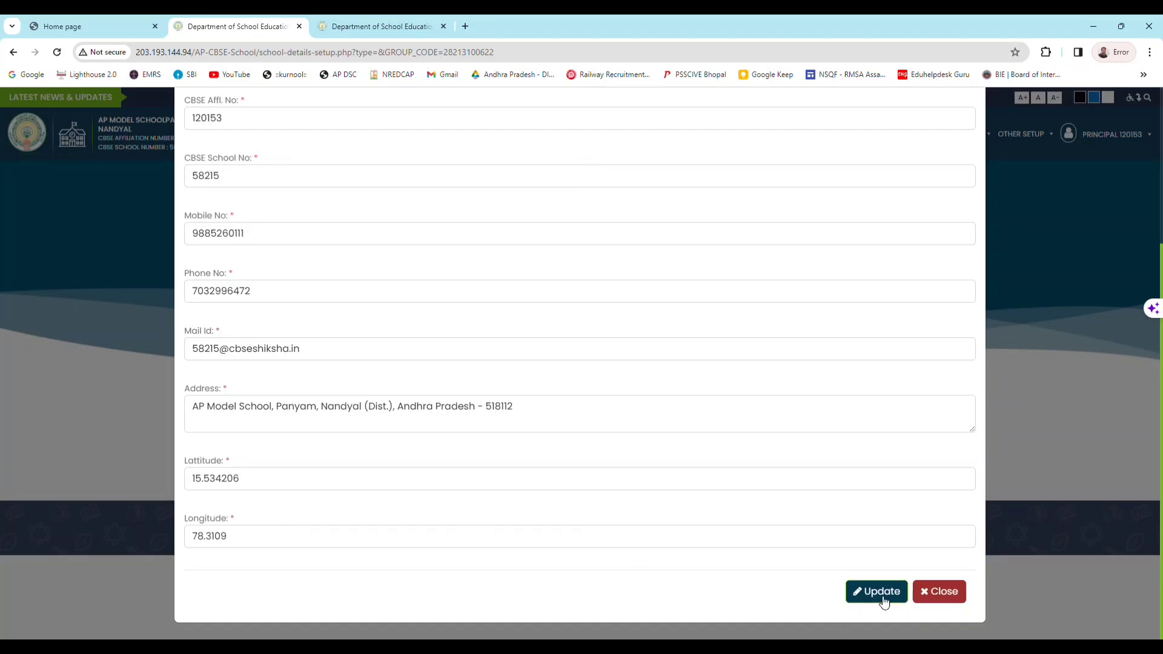
click(949, 594)
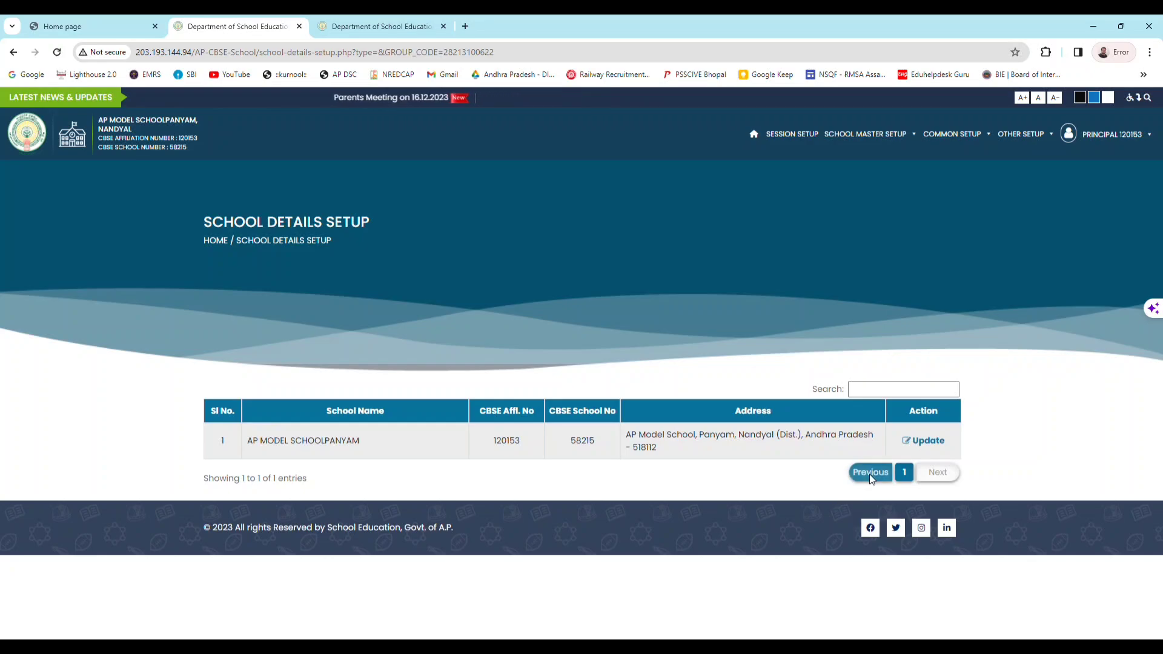
Open the Carousel Setup page and look over the existing Header Slider entries.
click(866, 134)
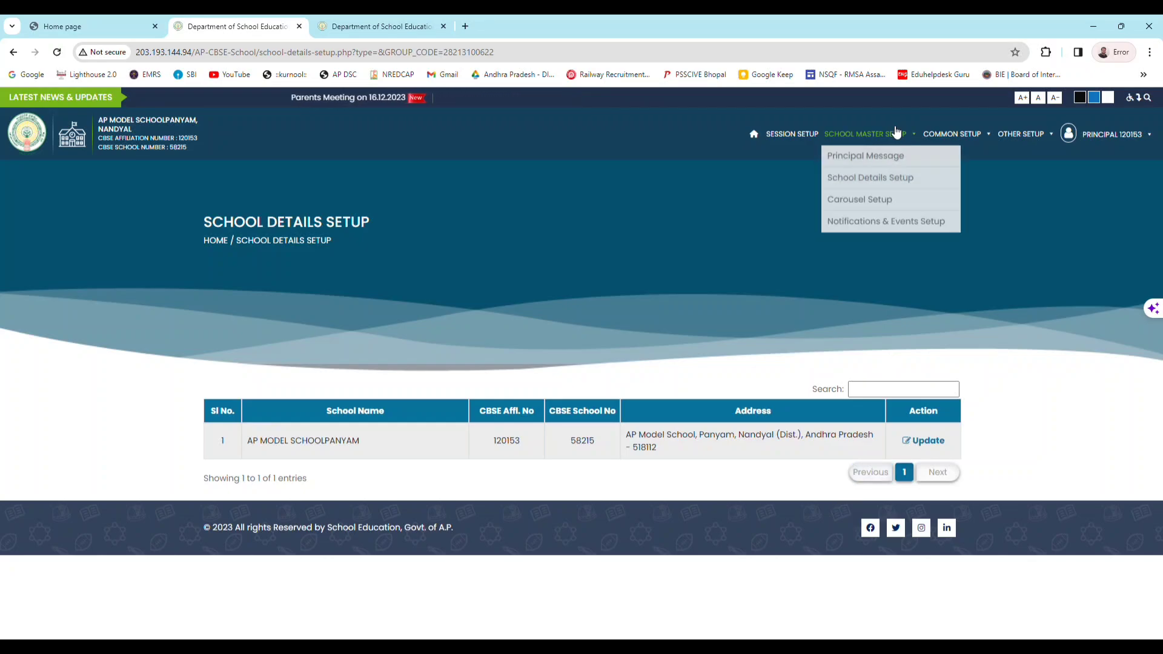
click(874, 204)
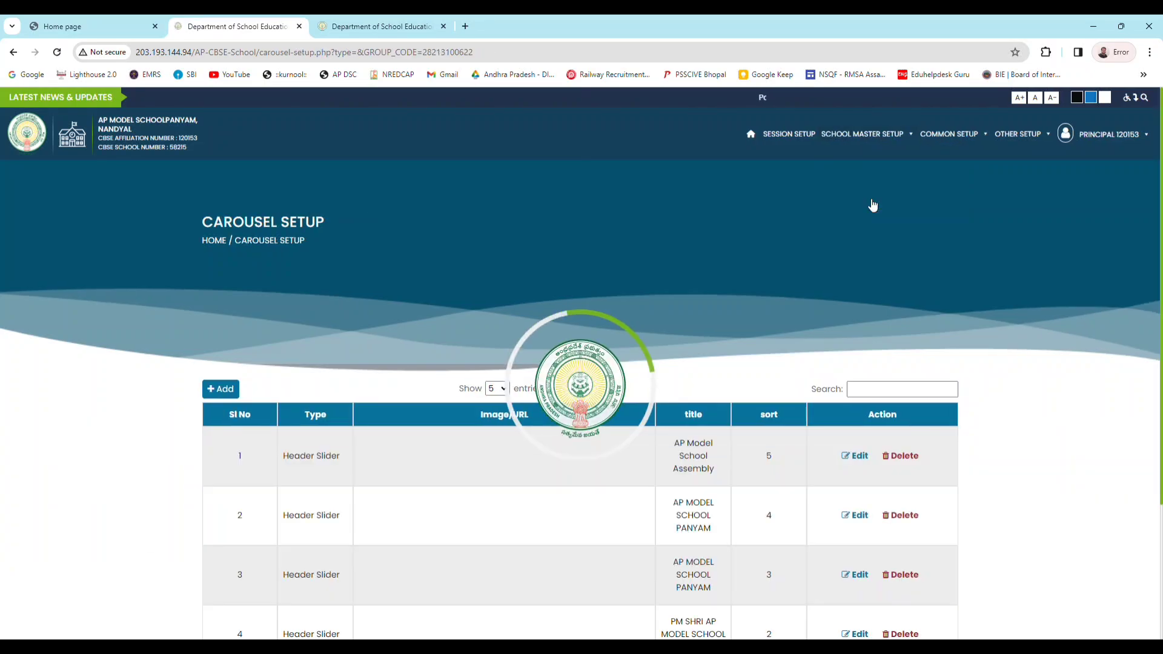
scroll(852, 239, down, 1)
scroll(852, 239, down, 2)
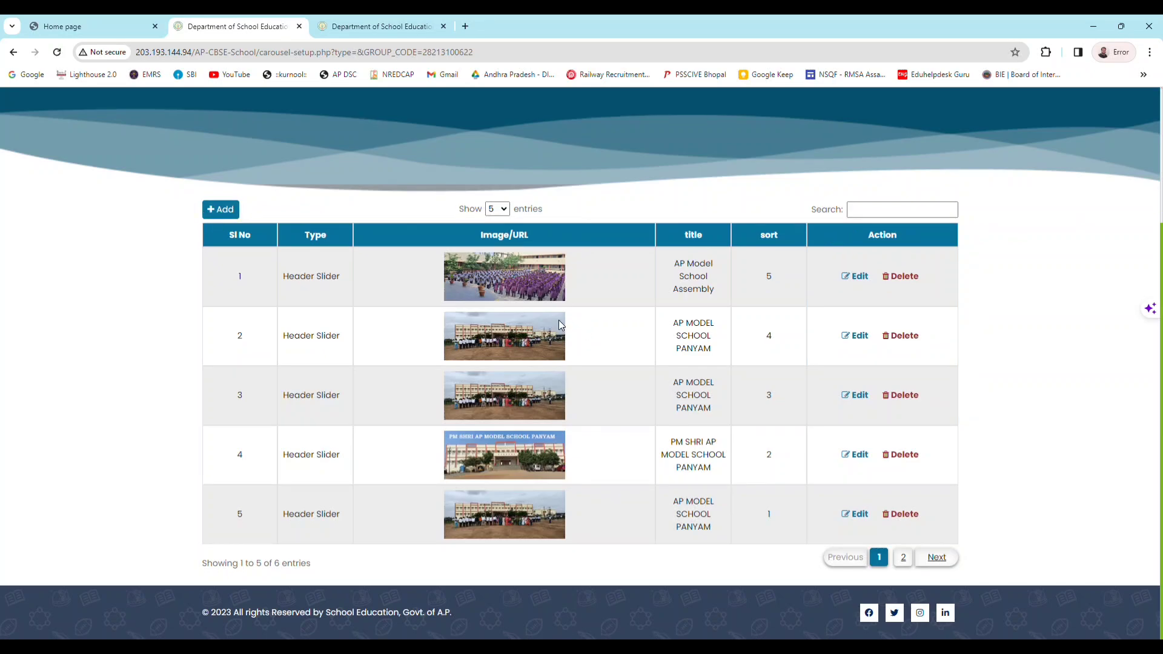
Start a new carousel entry with the Header Slider type to examine its image, title and sort fields, and close it unsaved.
click(217, 209)
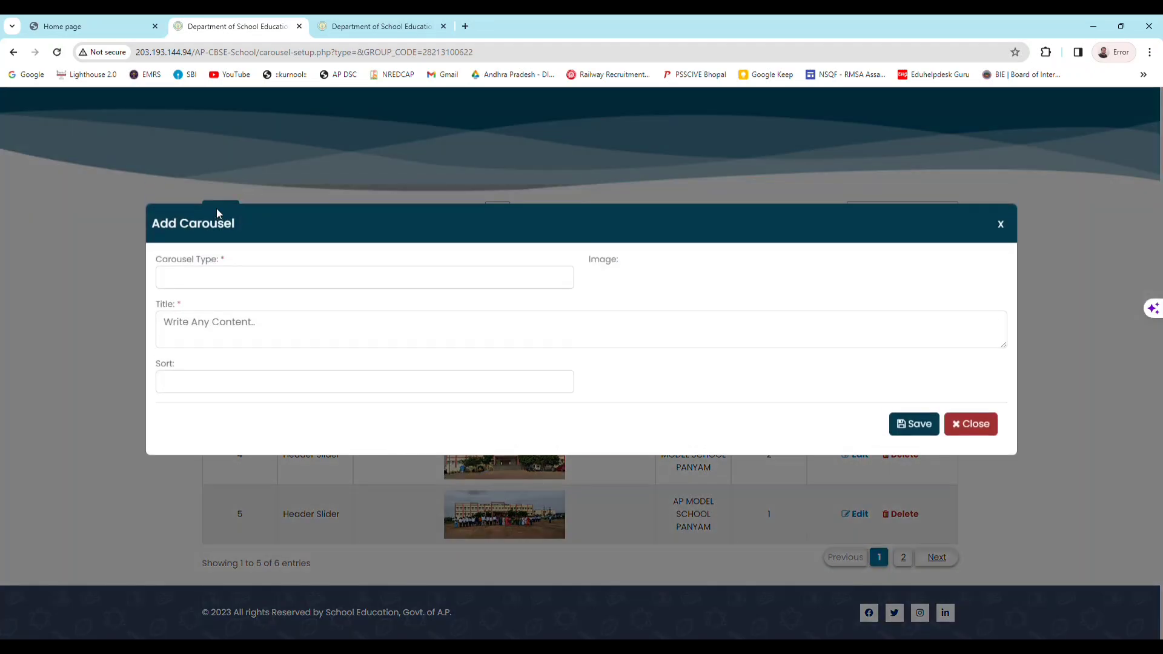
click(216, 276)
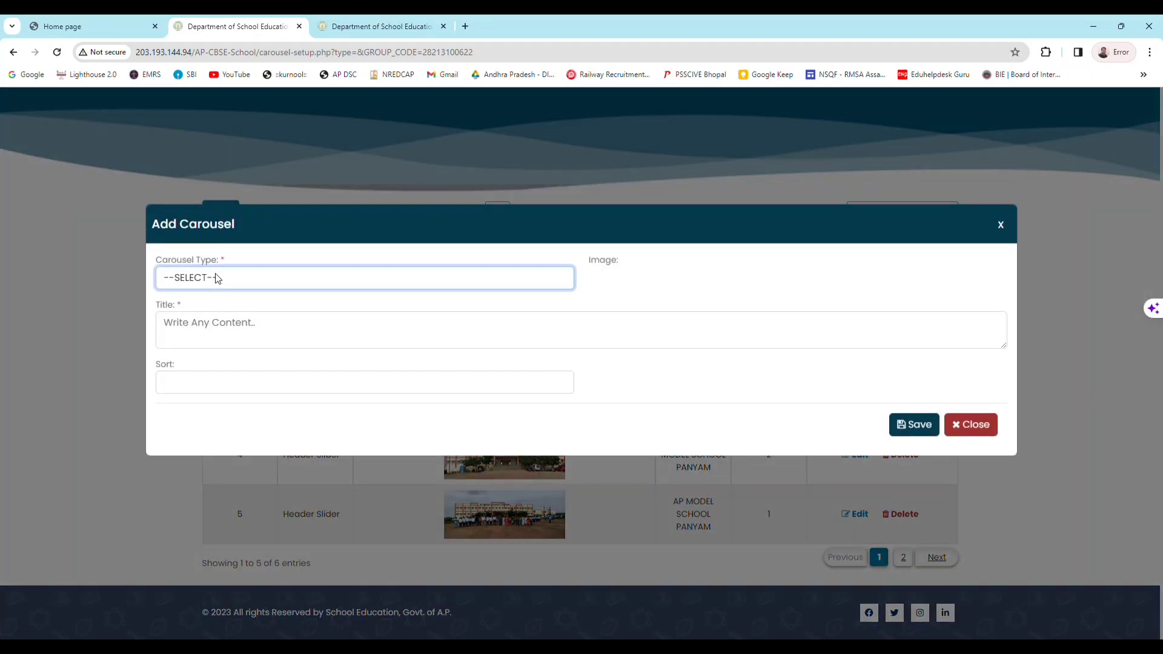
click(220, 313)
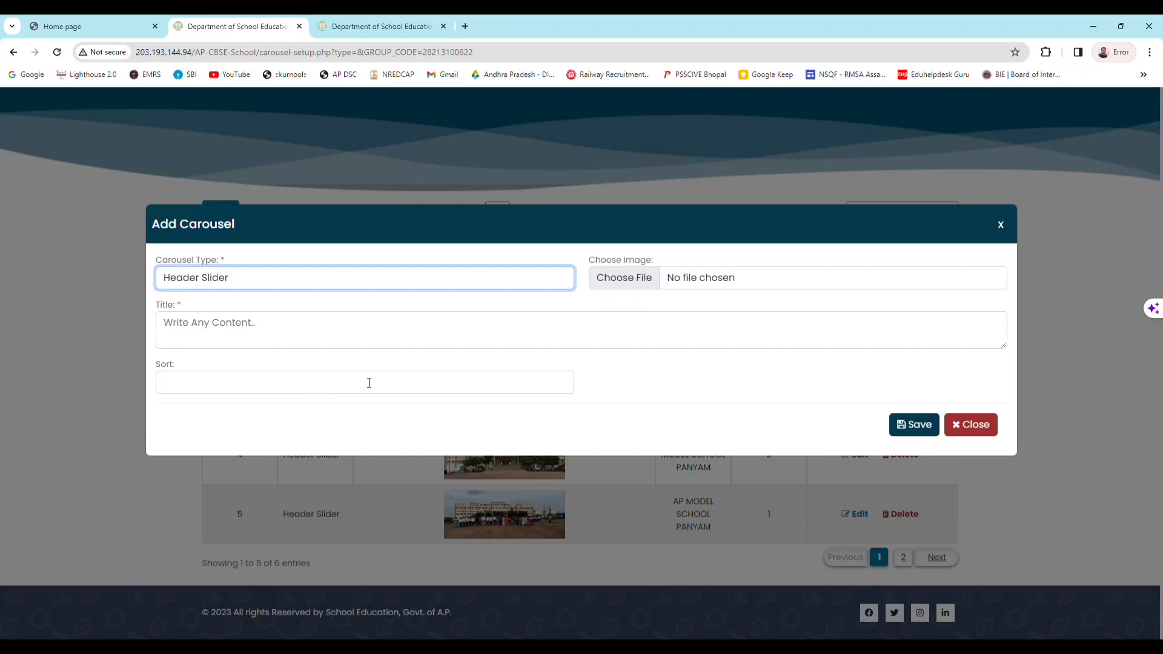
click(969, 425)
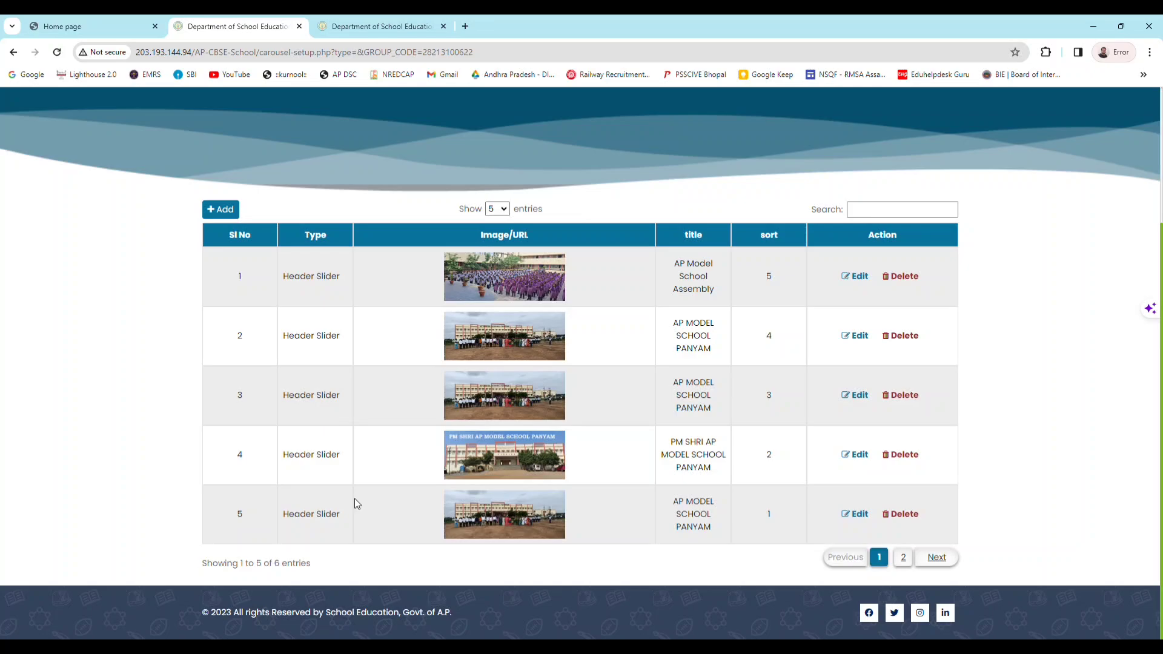
Reopen the Add Carousel form to check the available carousel types, and close it without saving.
click(221, 209)
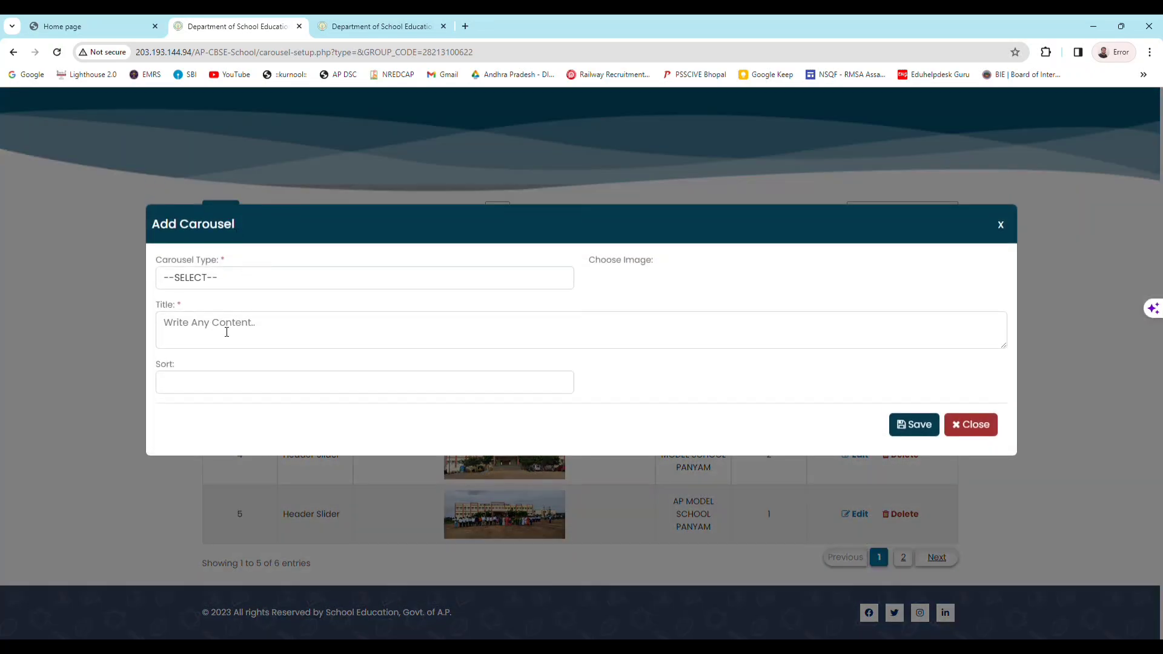
click(213, 285)
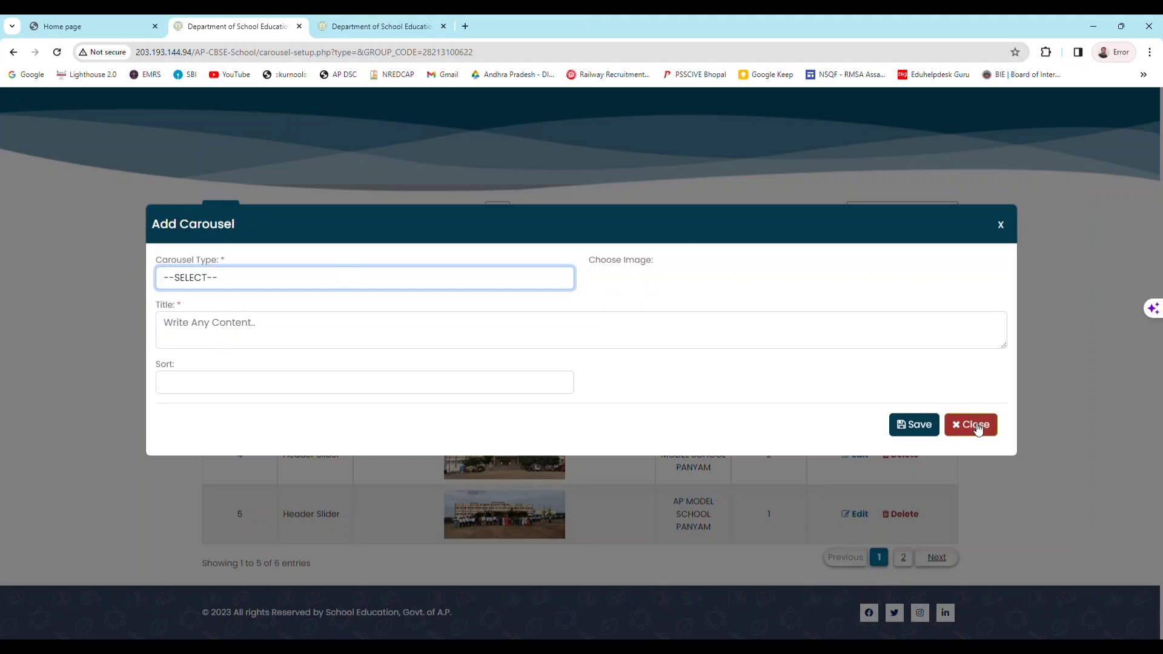
click(977, 426)
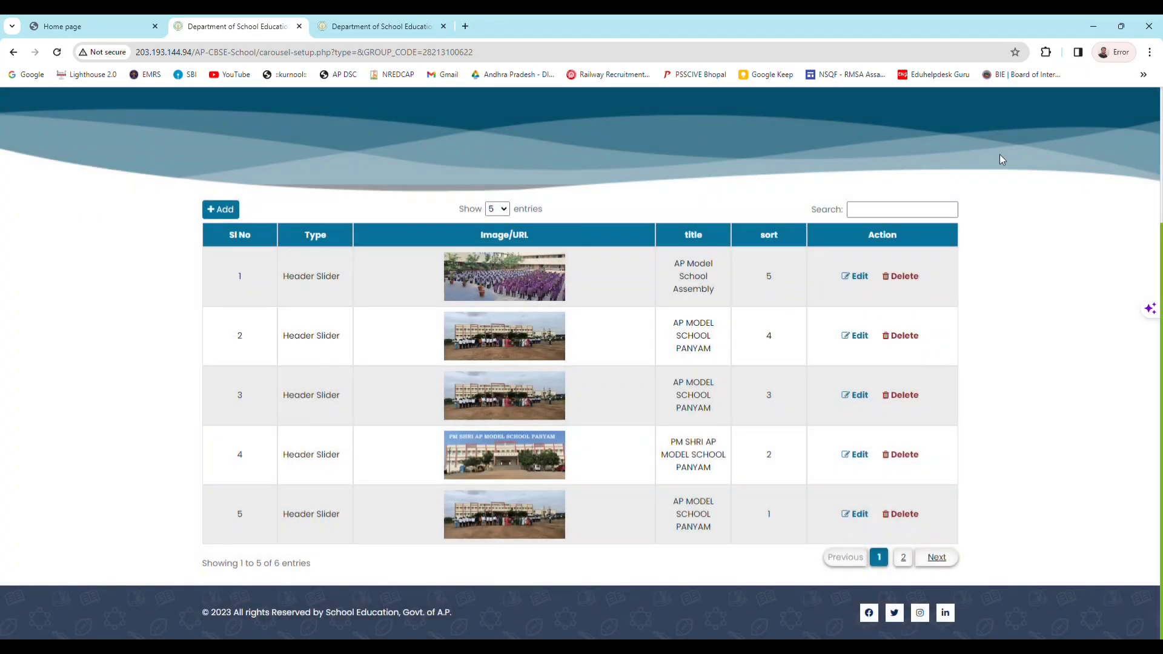
Open the Notifications & Events Setup page and look over the existing event and notification entries.
scroll(993, 163, up, 3)
mouse_move(885, 140)
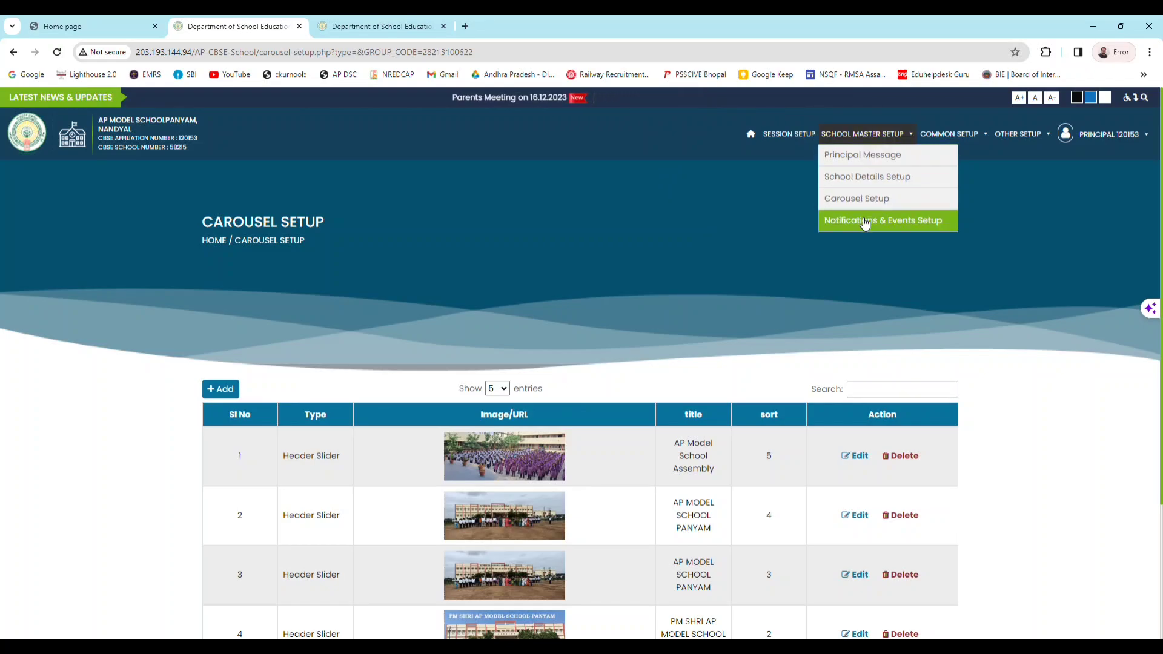
click(865, 222)
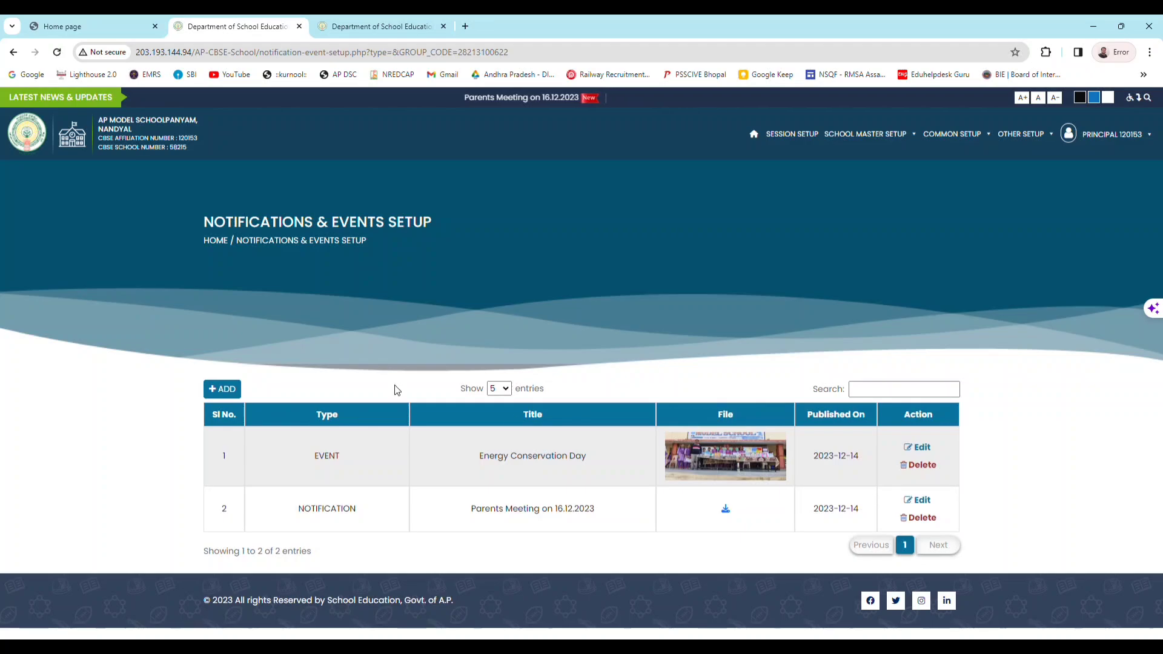
Examine the type choices and the Display From and Display To calendars in the add events and notifications form, and dismiss it unsaved.
click(224, 390)
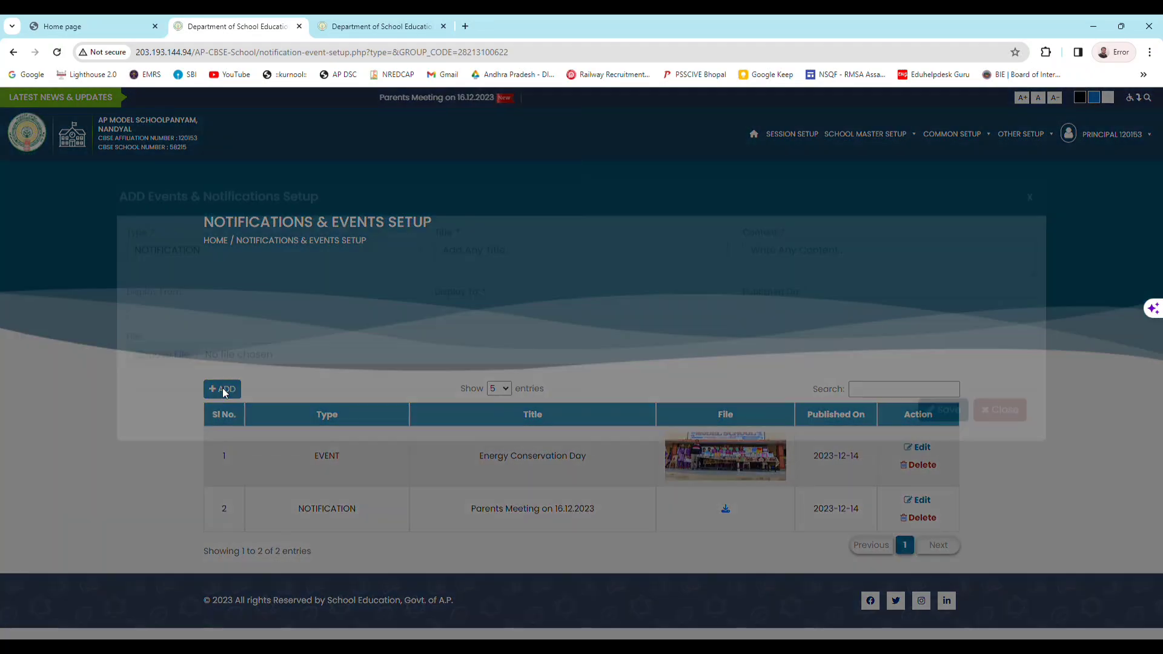
click(226, 278)
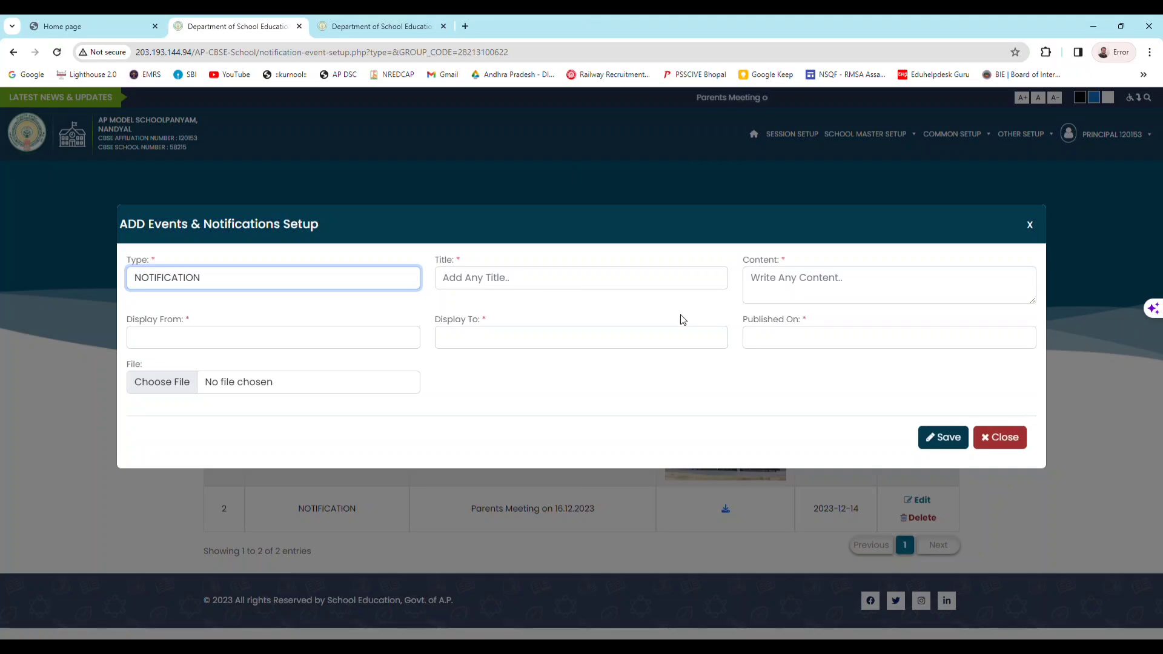
click(335, 337)
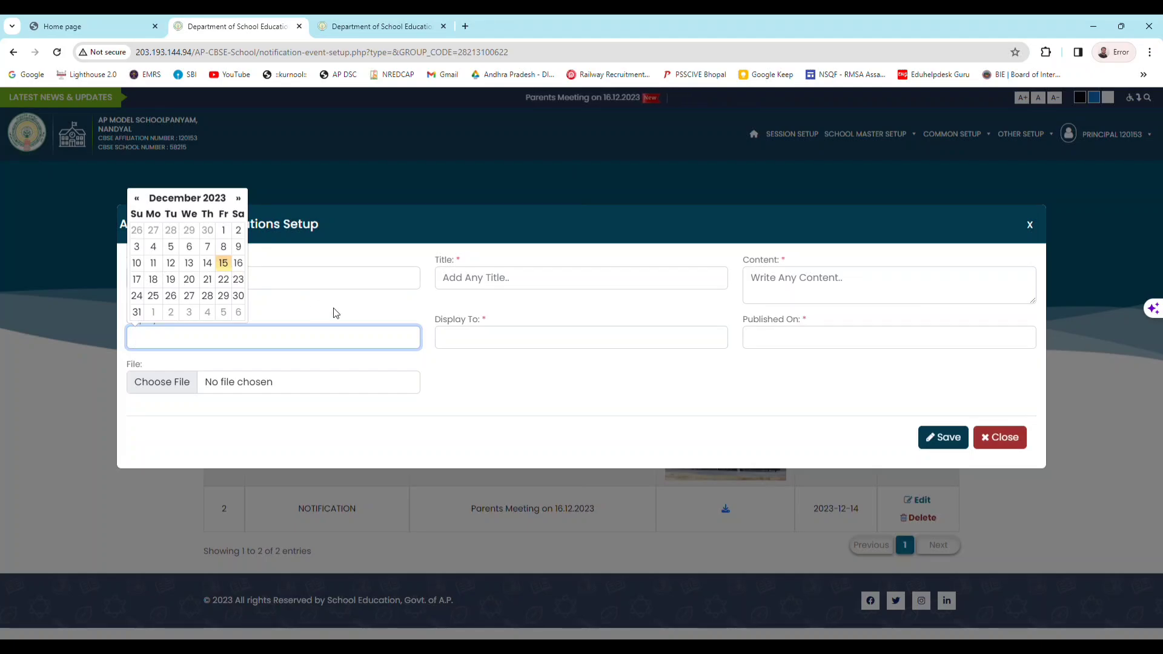
click(481, 337)
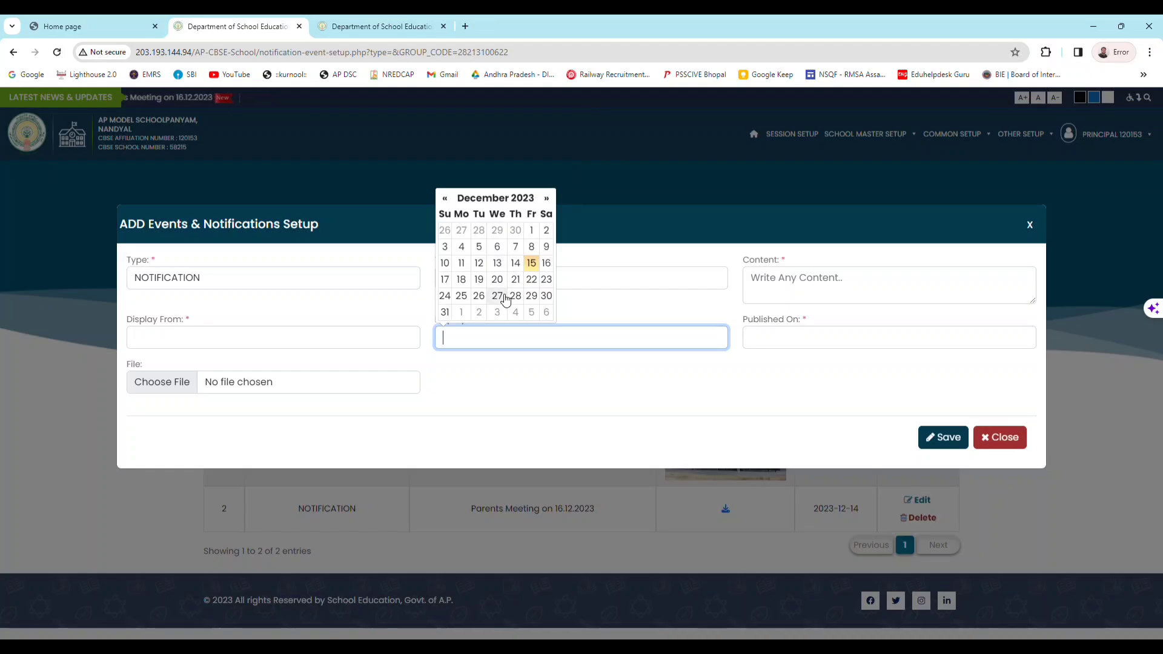
click(669, 199)
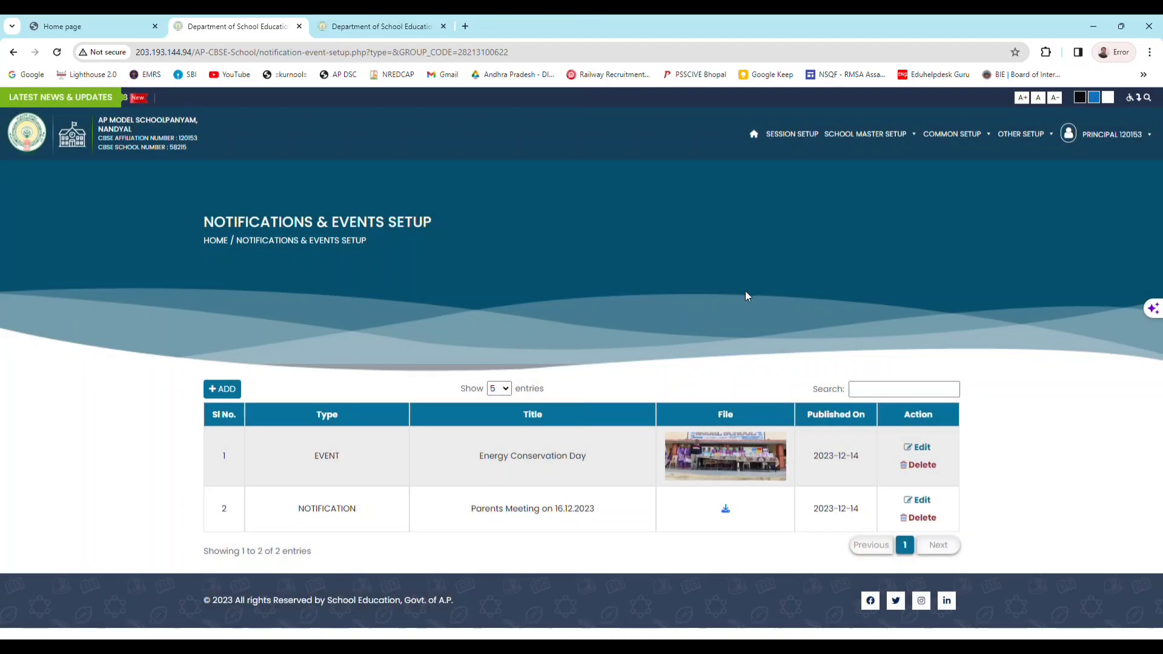
Reload the Notifications & Events Setup page, review the add form's fields and file upload, close it, and revisit the School Master Setup options.
mouse_move(872, 134)
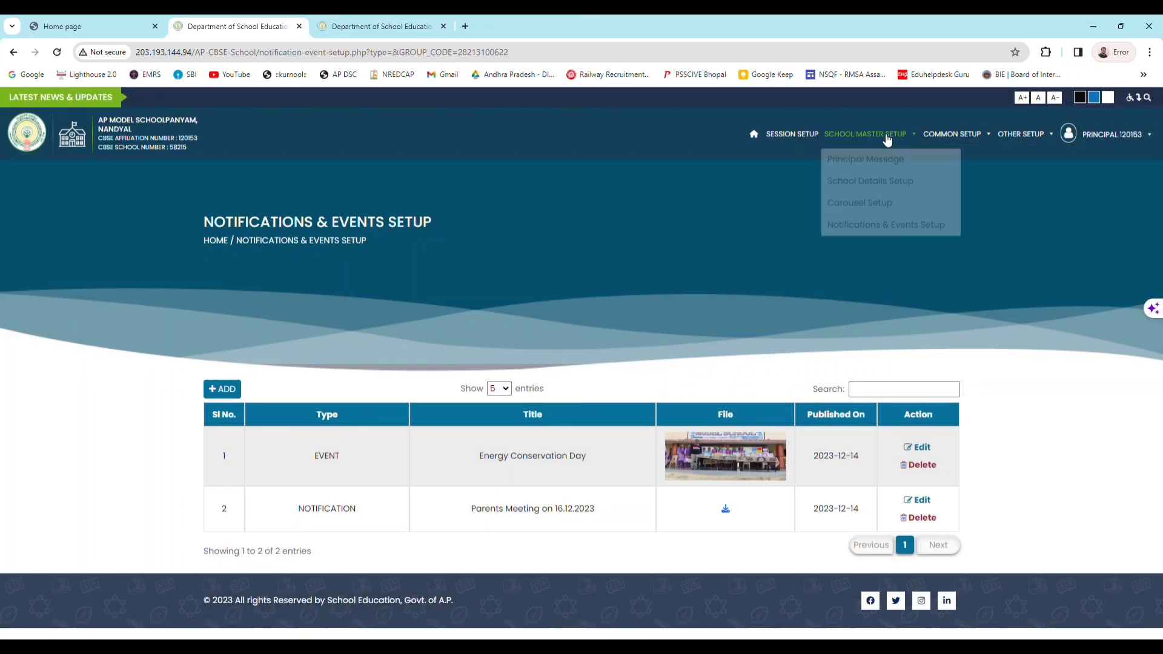
click(885, 225)
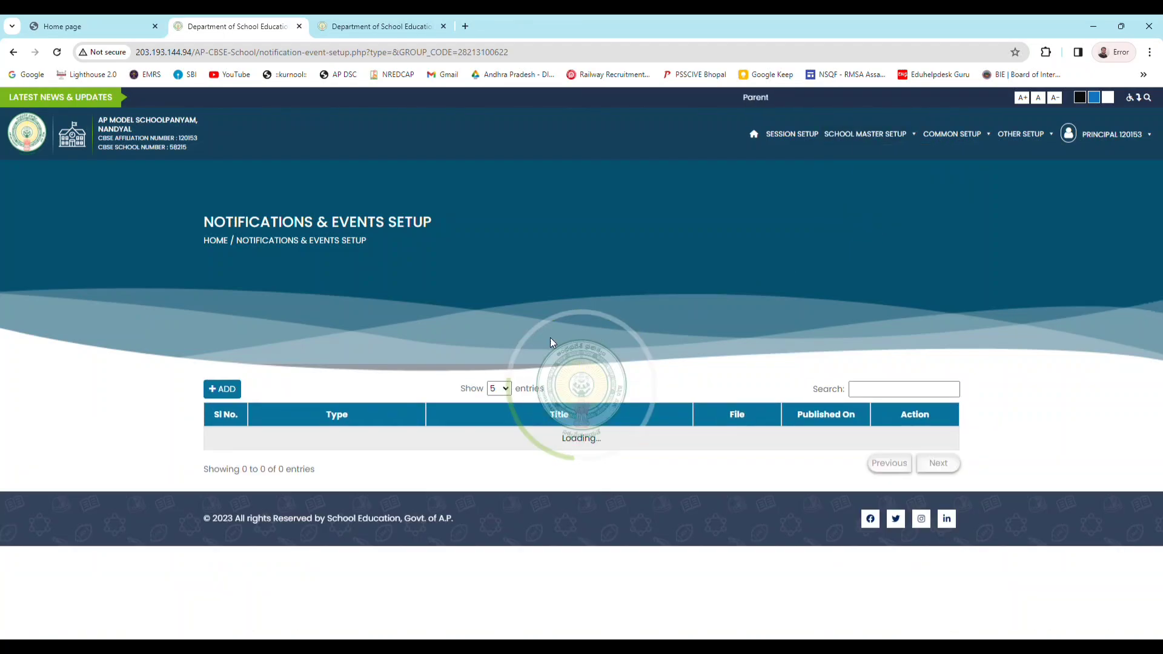
click(224, 389)
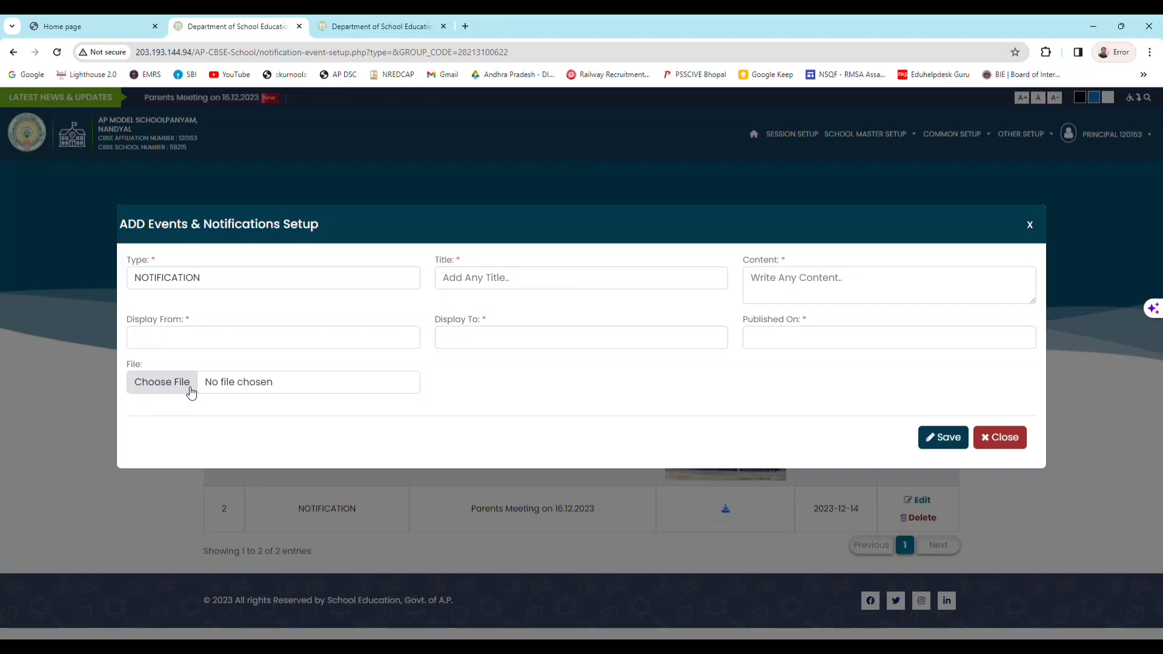
click(994, 437)
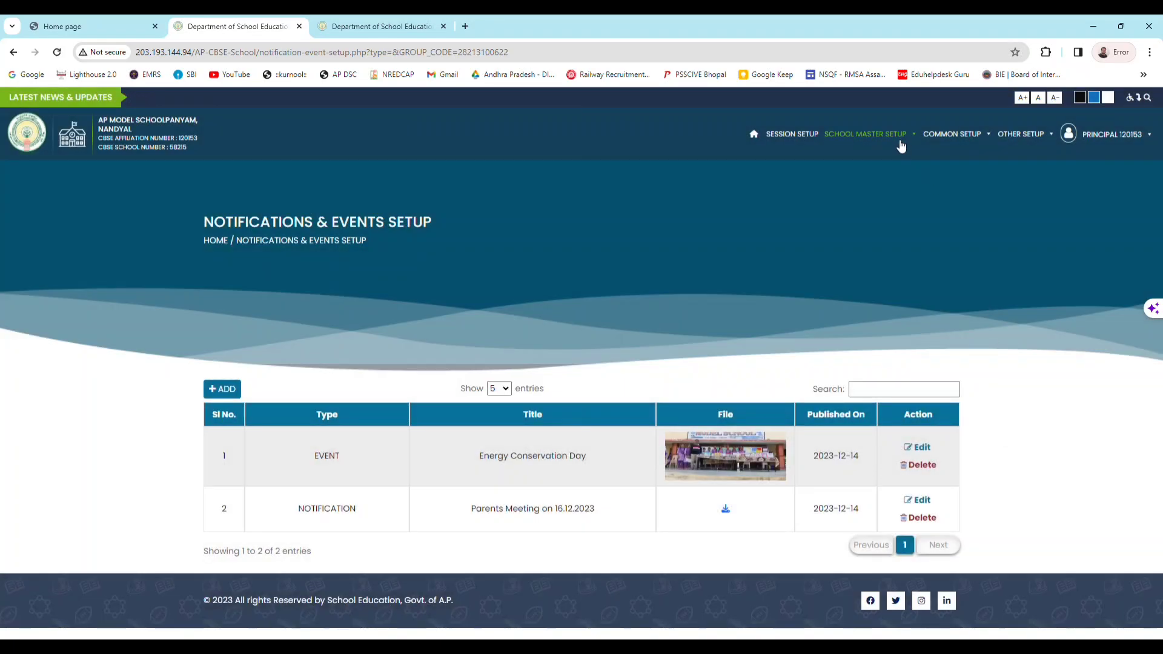
mouse_move(891, 140)
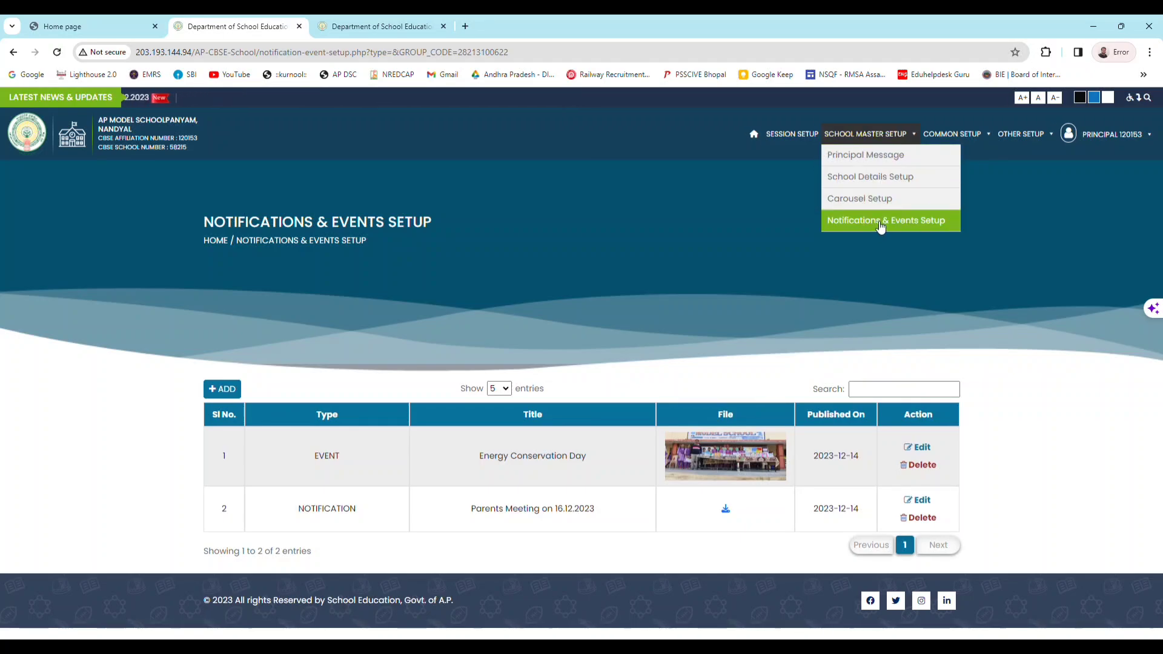
Reload the Notifications & Events Setup page, choose the EVENT type in the add form, and close the form without saving.
click(882, 225)
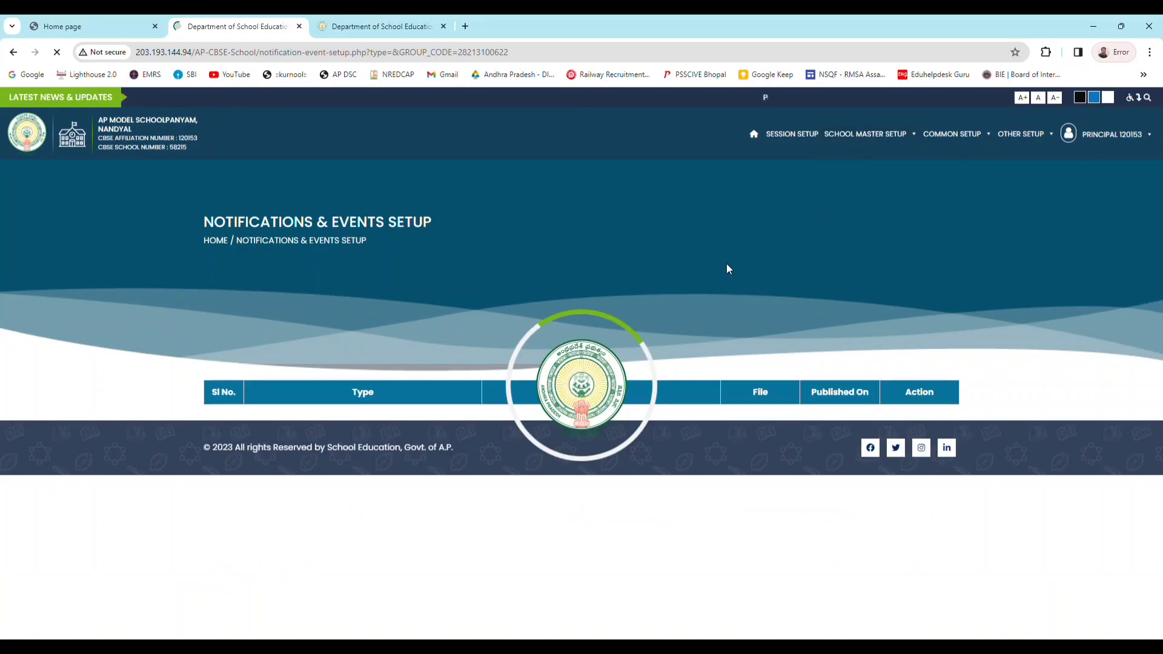
click(224, 390)
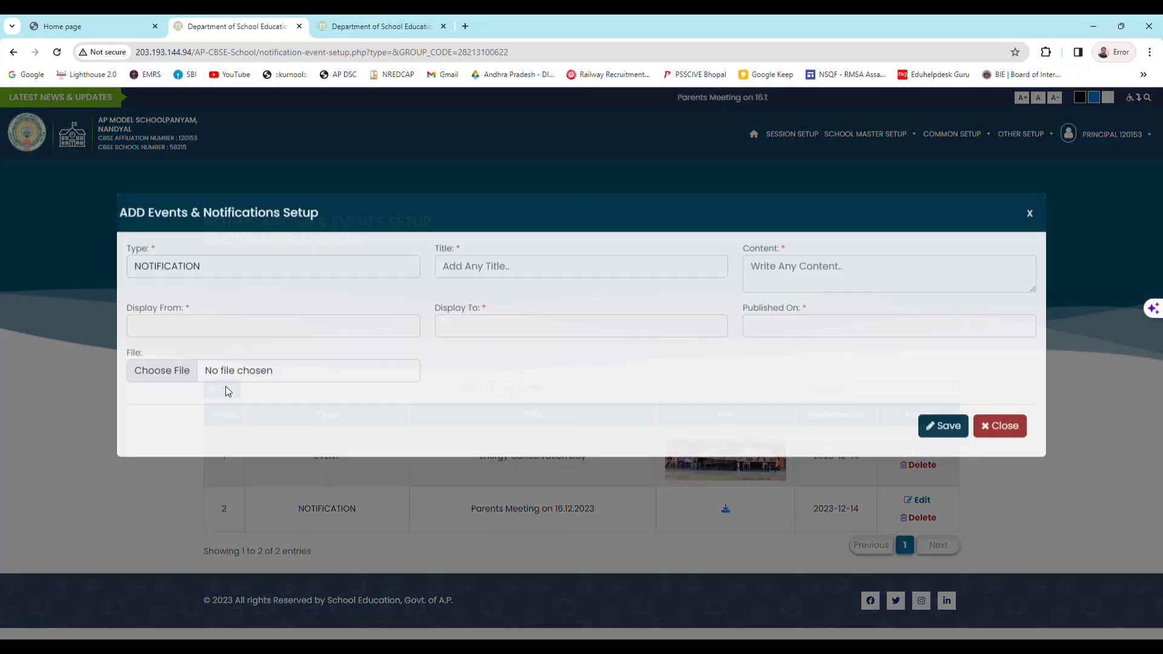
click(221, 306)
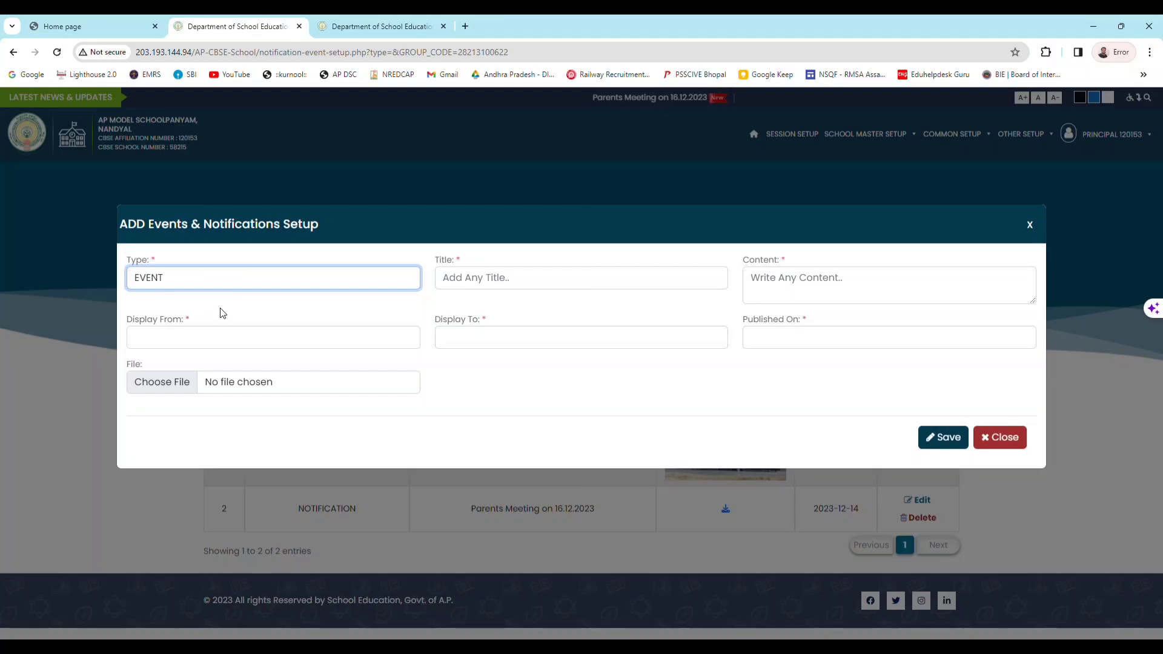
click(995, 437)
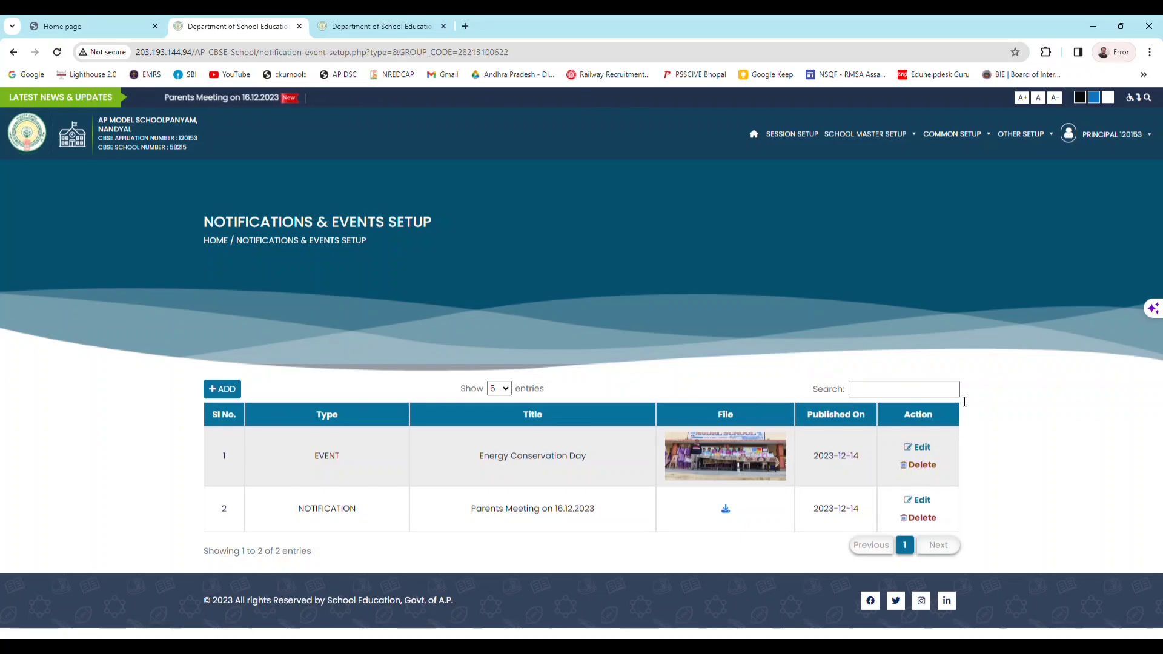
mouse_move(876, 137)
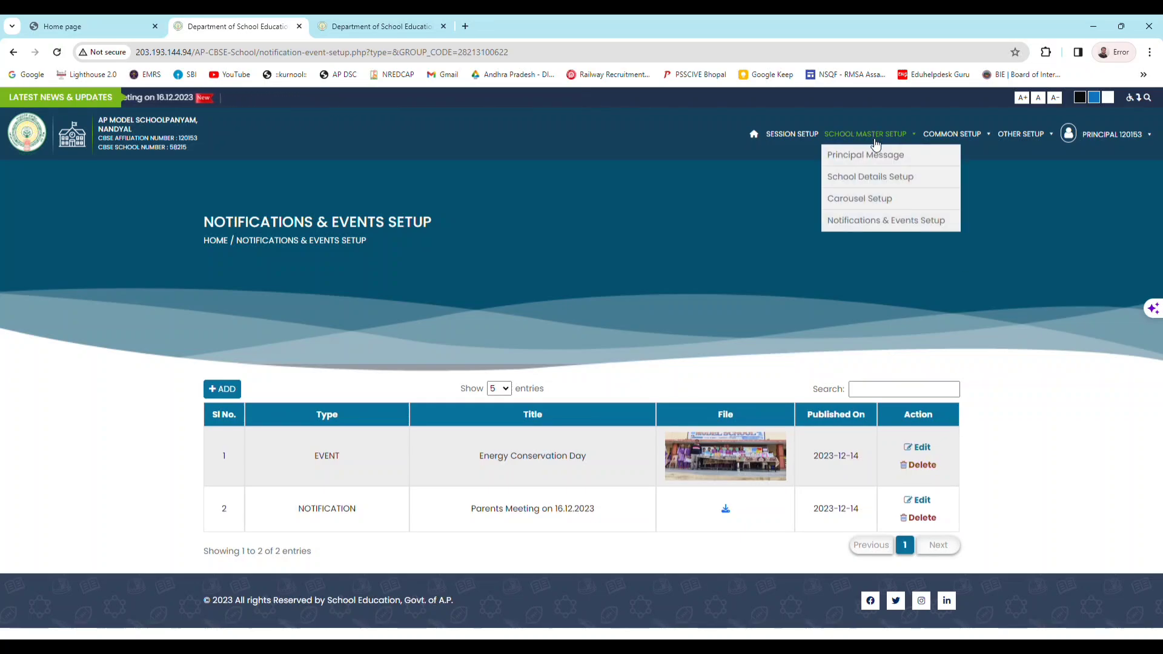
Open the Generic Table Setup page under Common Setup and examine the type choices and fields of the Add Generic Table form.
mouse_move(974, 136)
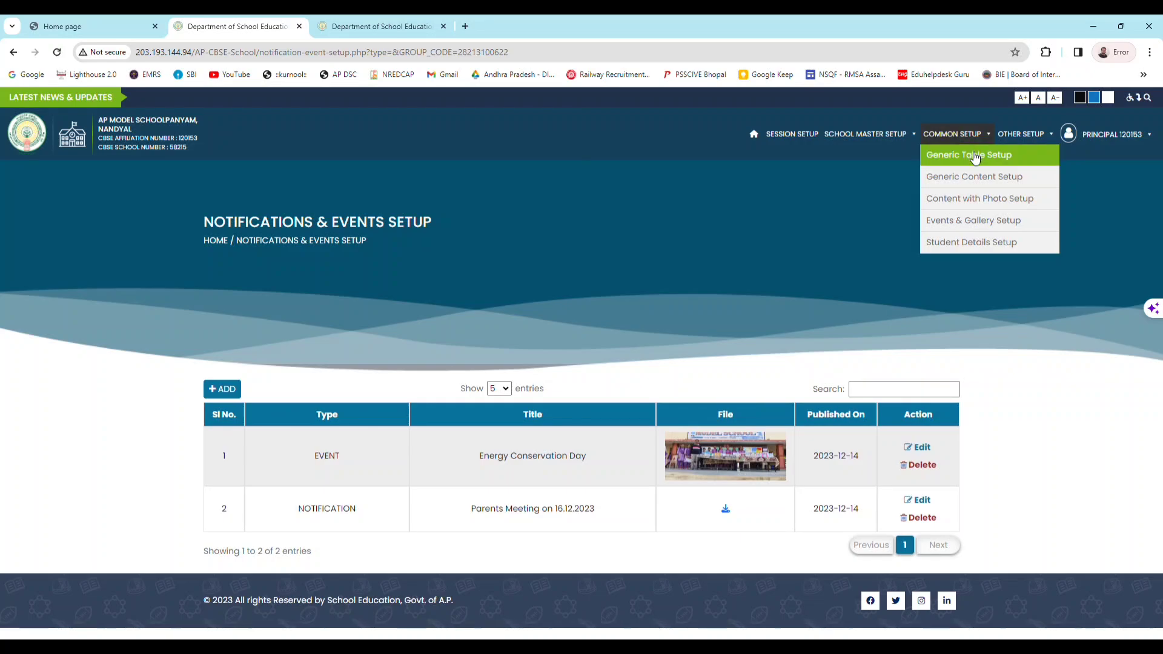
click(975, 156)
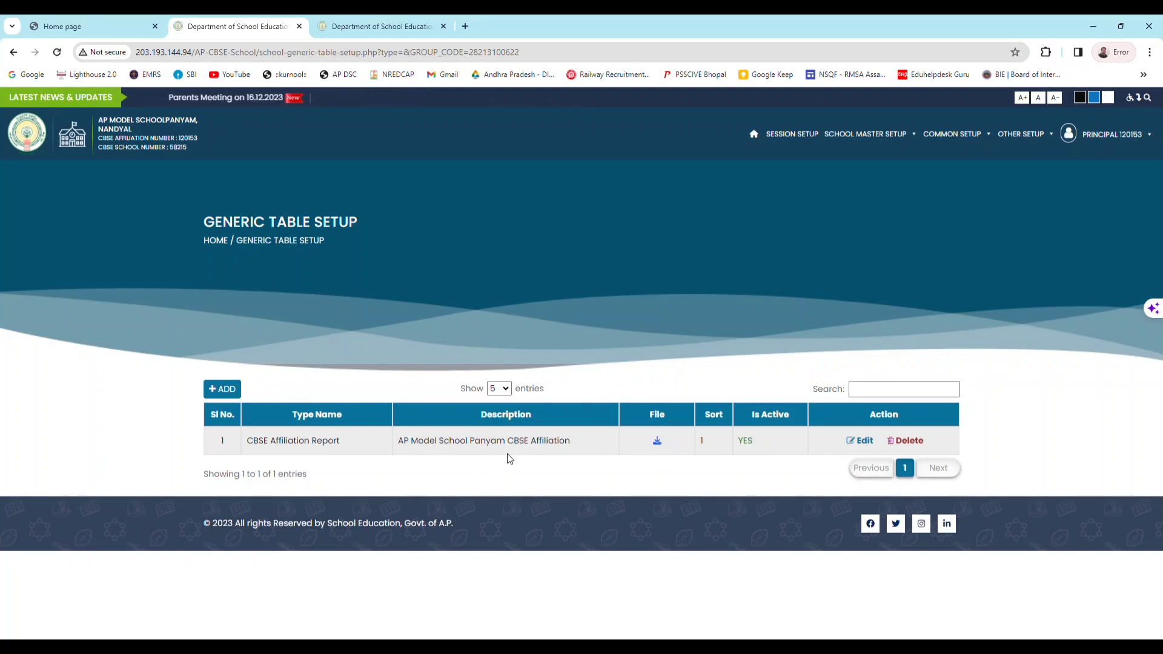
click(225, 392)
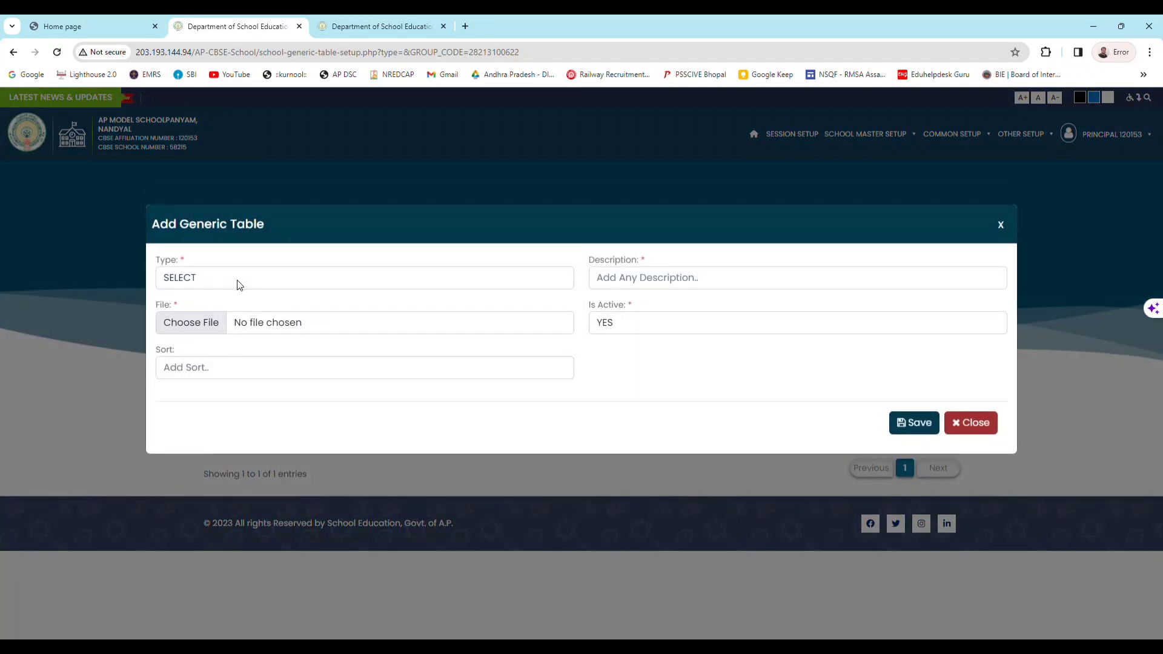
click(238, 277)
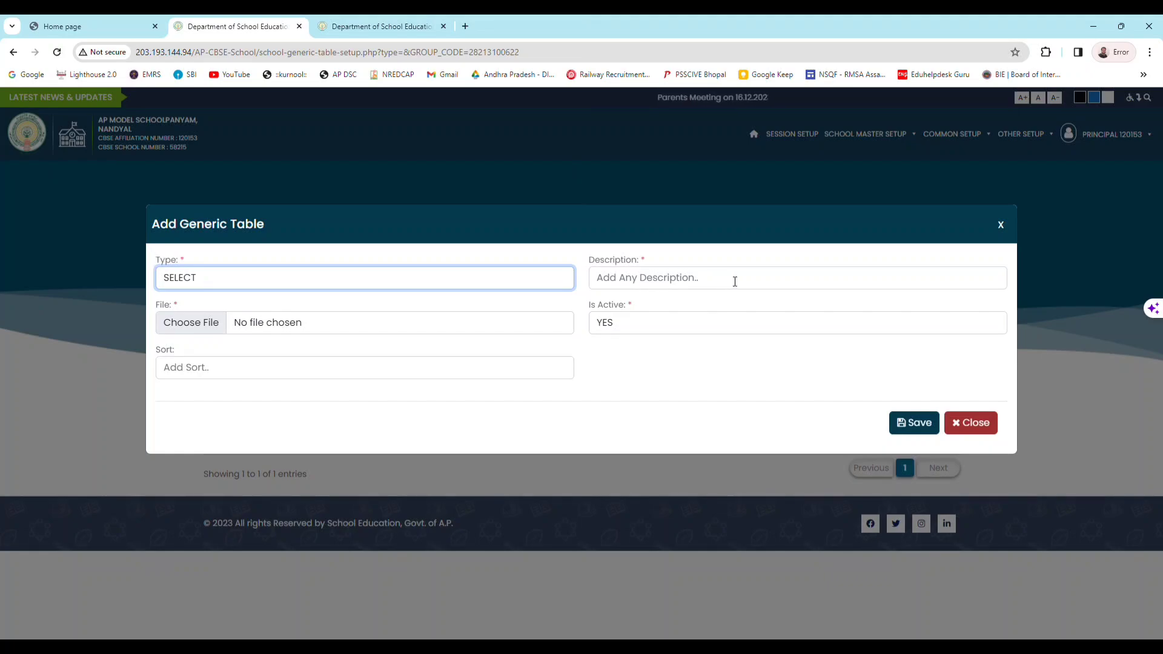
click(684, 367)
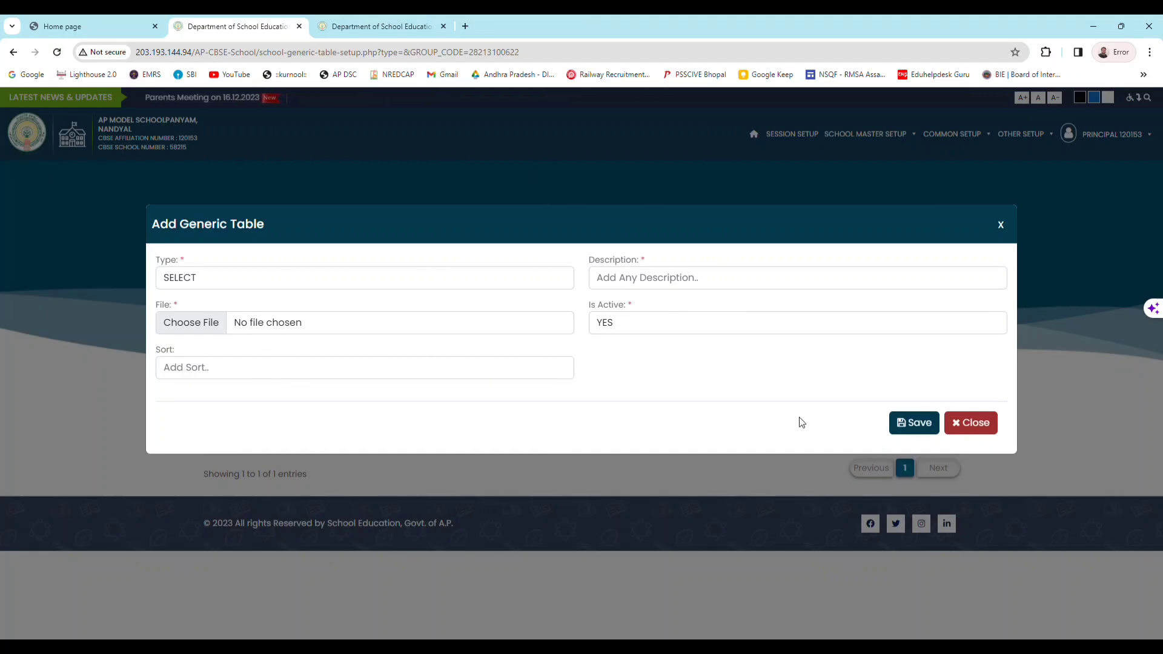
Try the Mandatory Public Disclosure and Application Form types in the Add Generic Table form, and dismiss it unsaved.
click(240, 277)
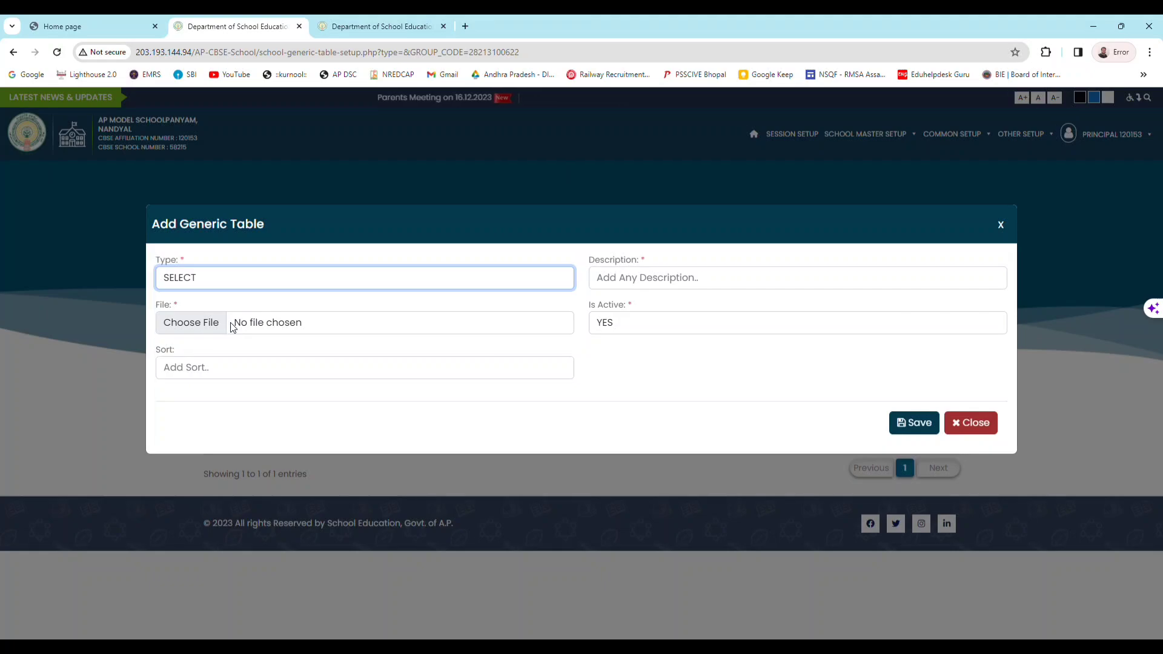
click(235, 325)
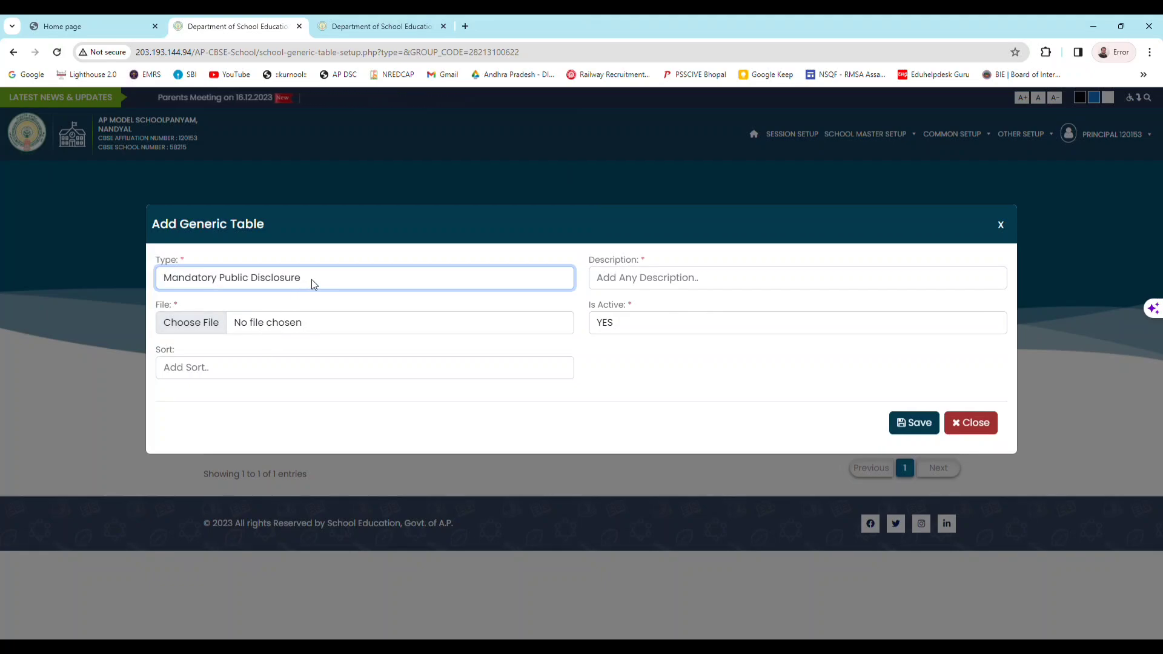
click(258, 365)
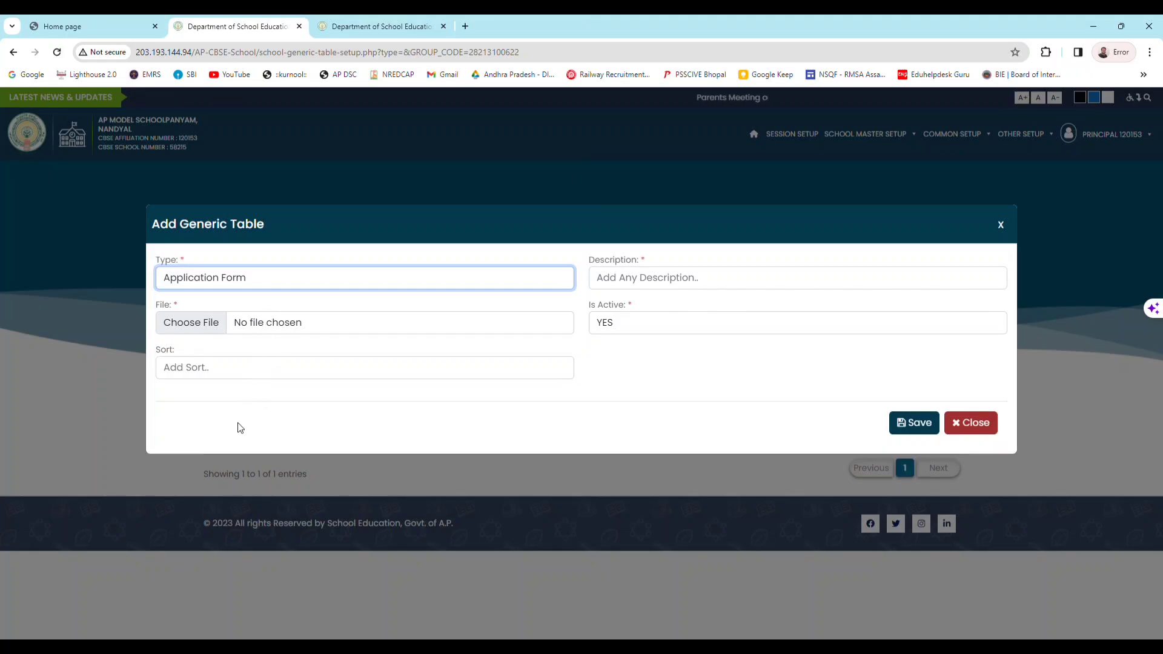
click(782, 175)
Open the Generic Content Setup page under Common Setup and look over the existing content entries.
click(967, 134)
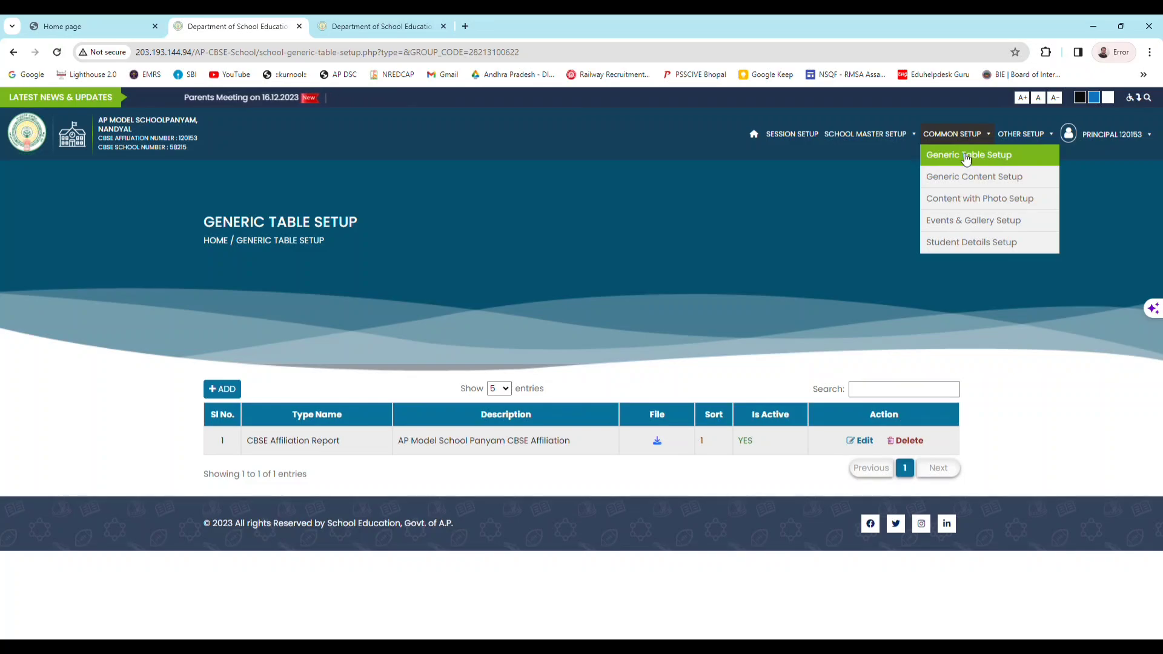
click(963, 181)
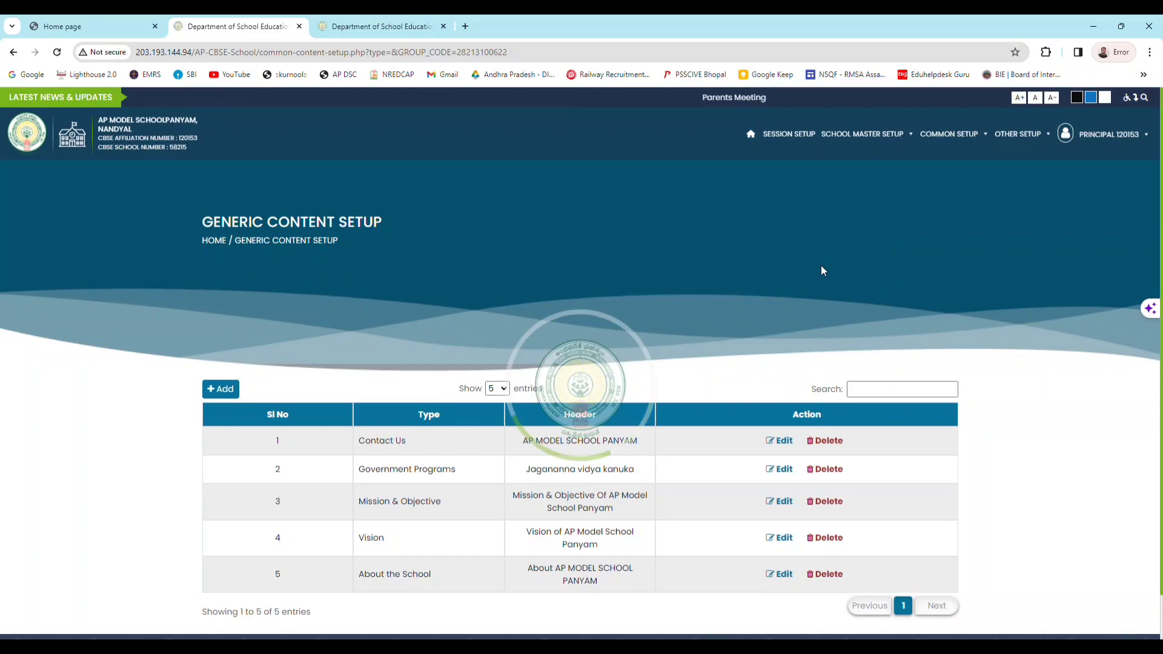
scroll(821, 266, down, 1)
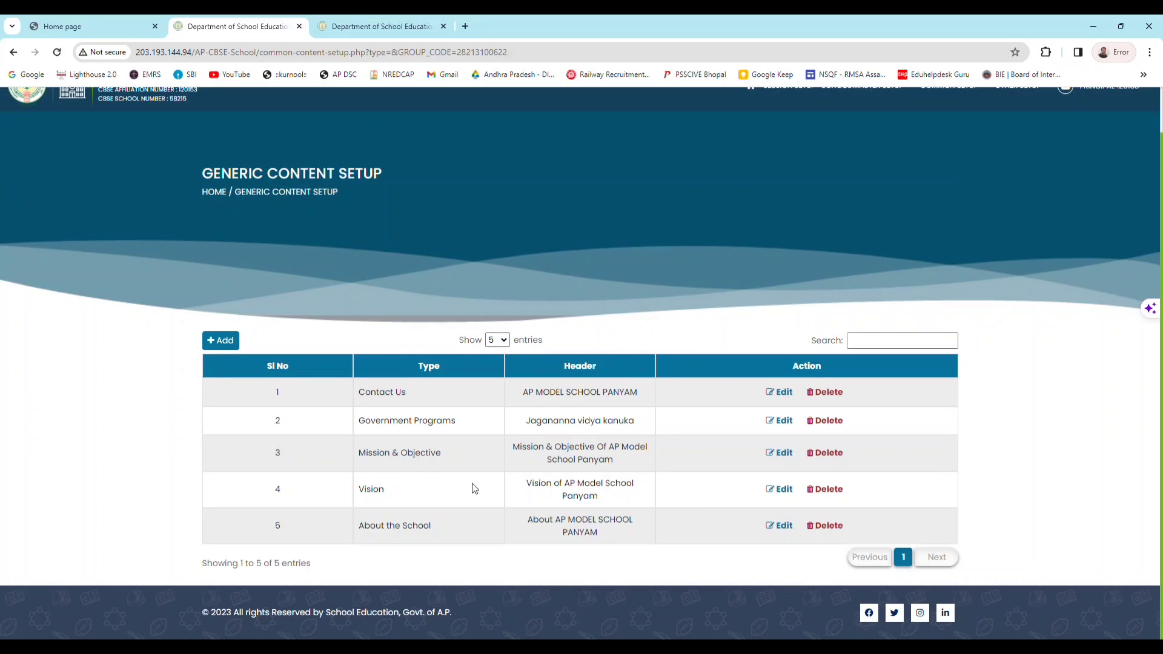
Select the About the School type in the Add Generic Content form, review its content editor, and close the form unsaved.
click(222, 341)
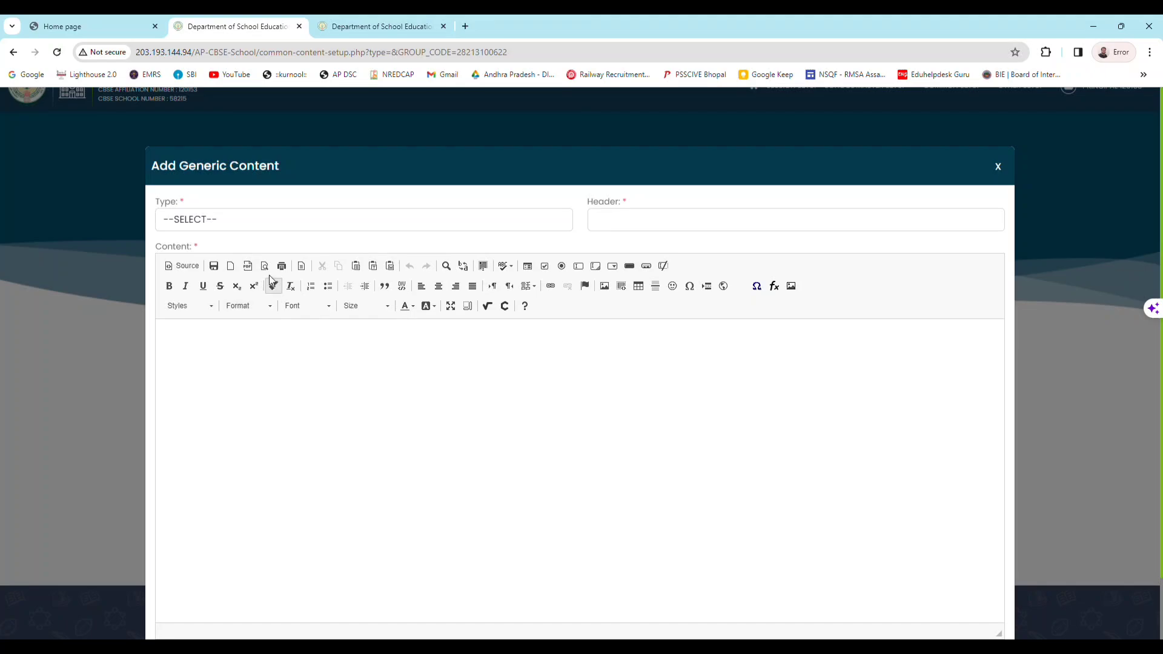
click(259, 220)
click(233, 259)
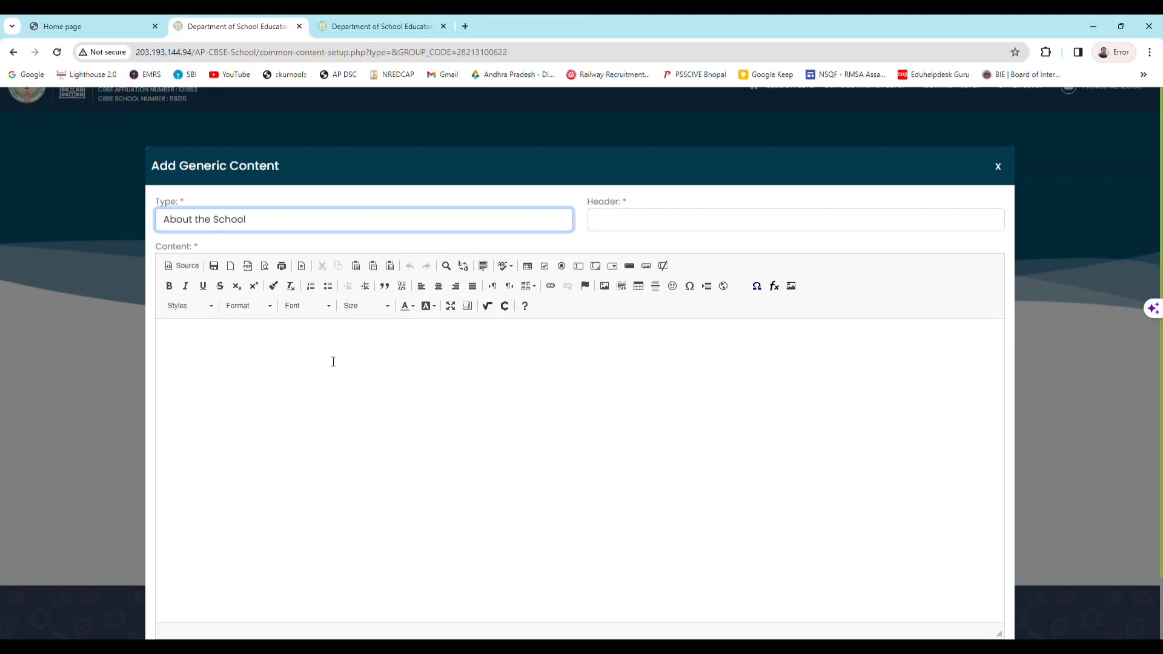
scroll(553, 540, down, 2)
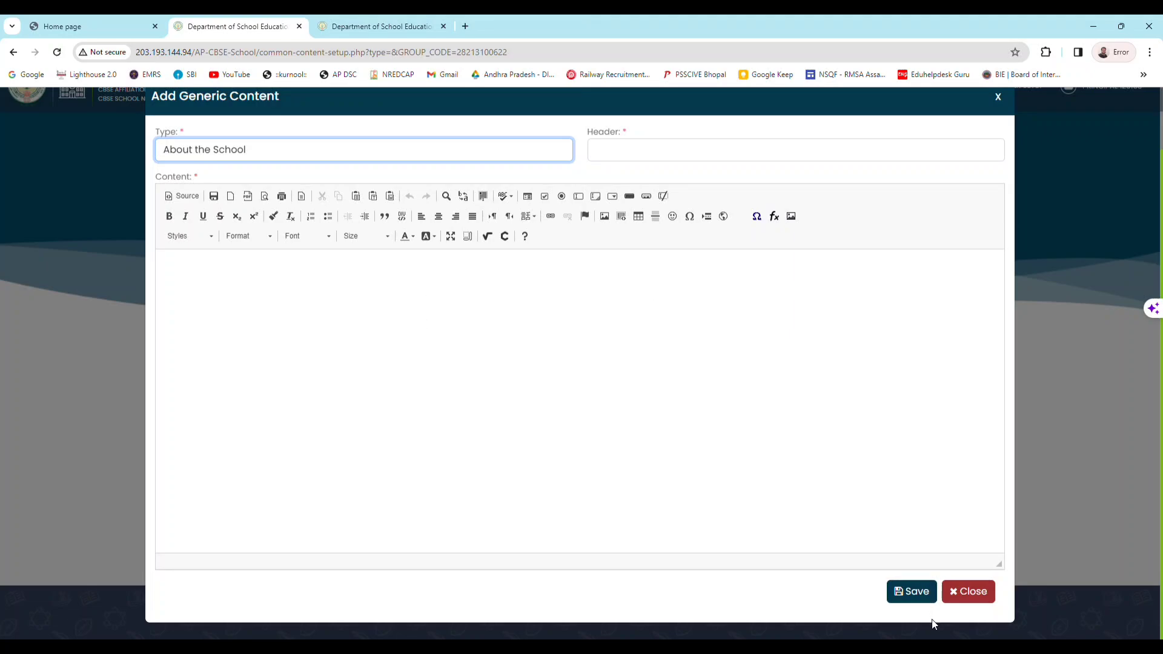
click(970, 597)
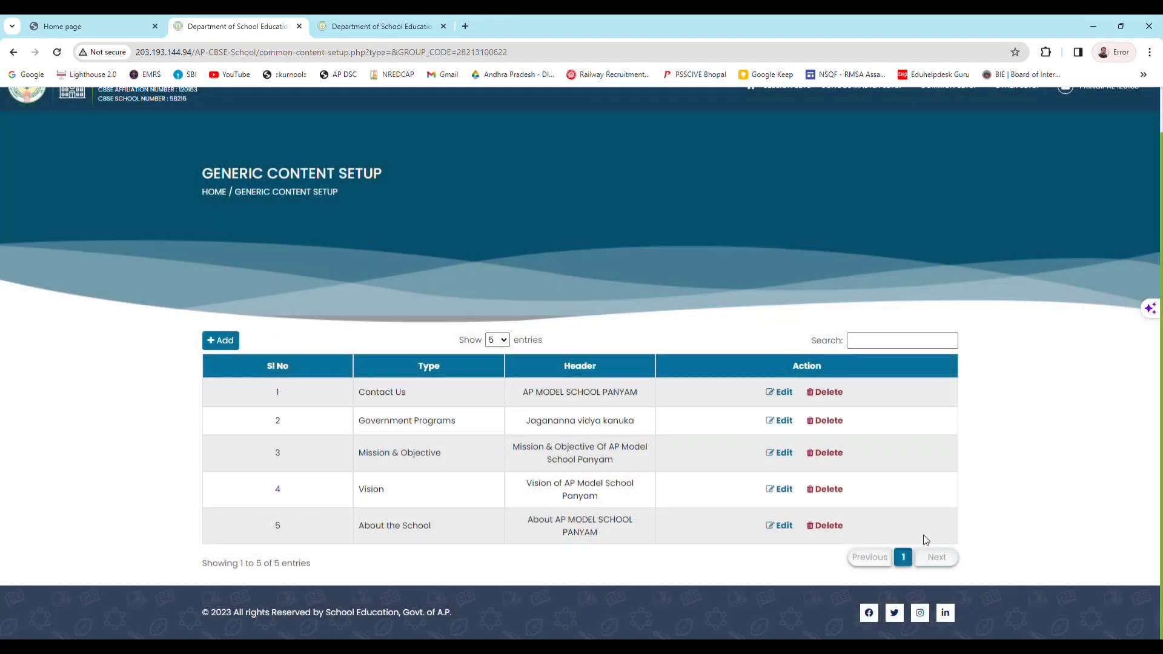
Reload the Generic Content Setup page and try the Vision and Mission & Objective types in the add form, checking its content editor.
scroll(965, 347, up, 1)
mouse_move(937, 134)
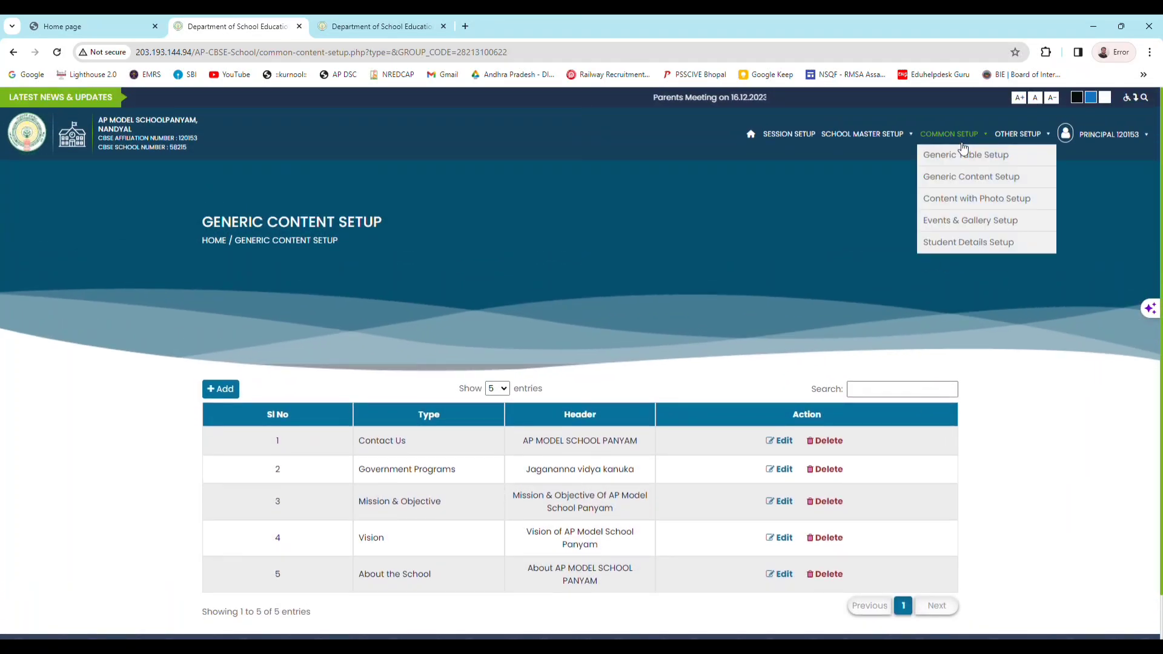
click(965, 177)
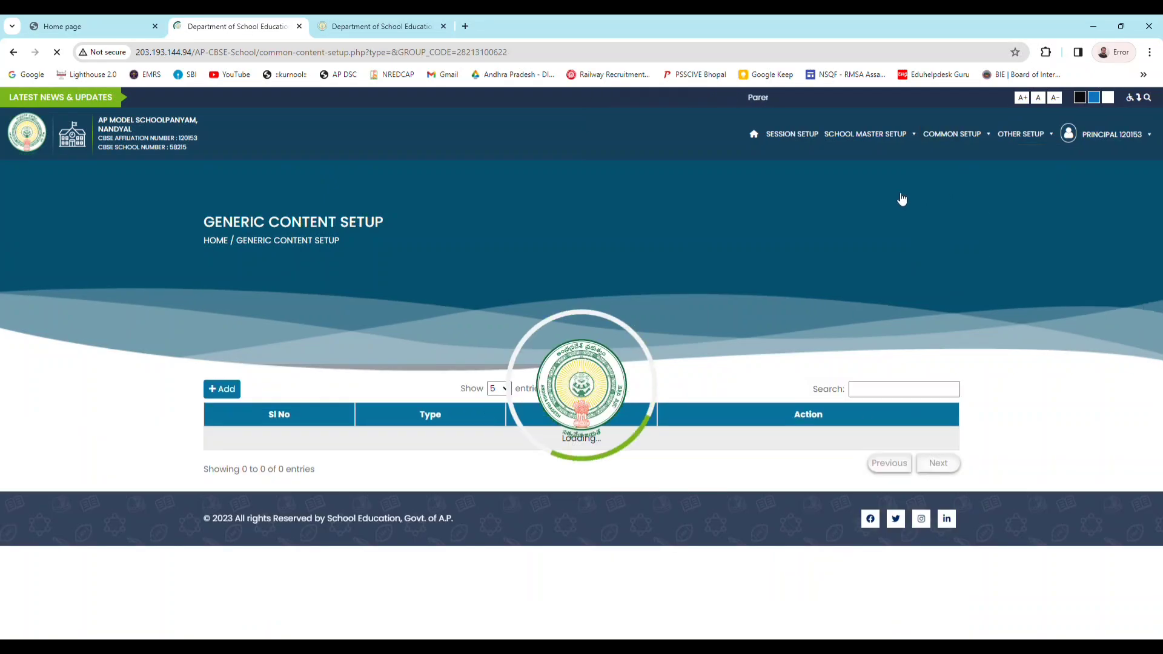
click(227, 393)
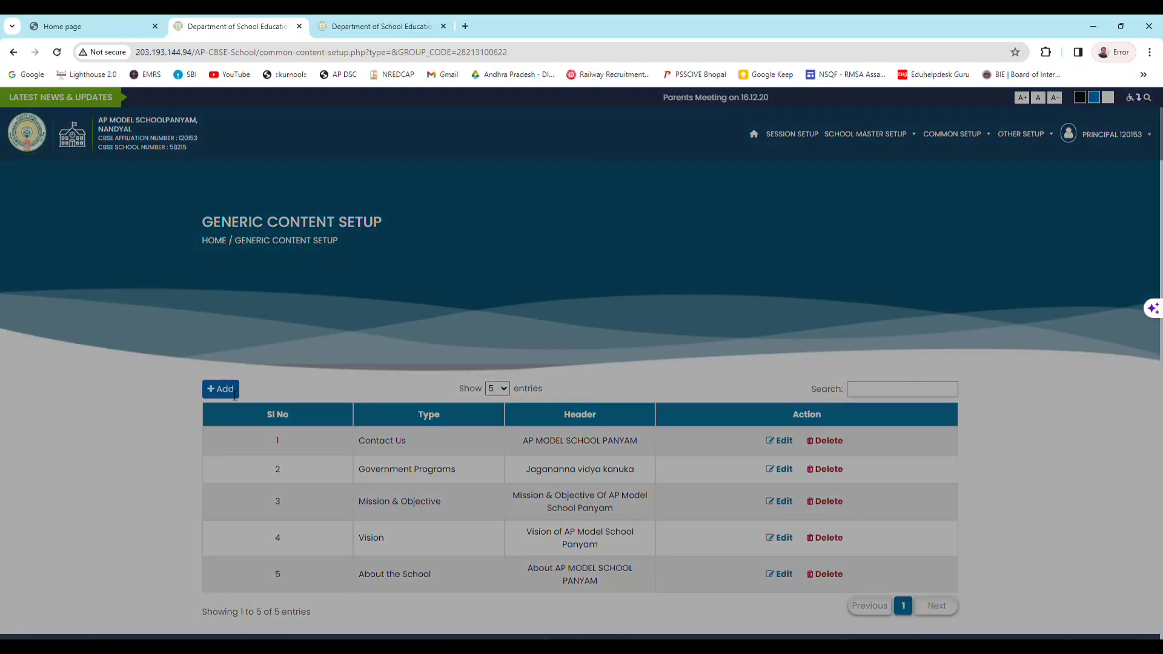
click(255, 219)
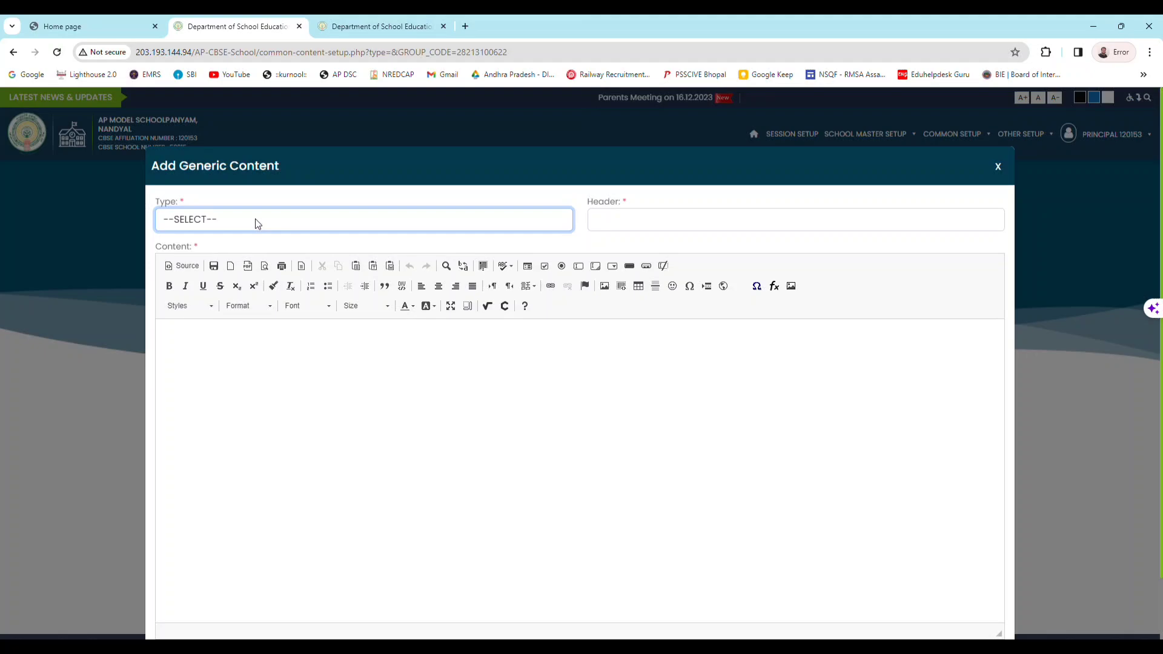
click(216, 274)
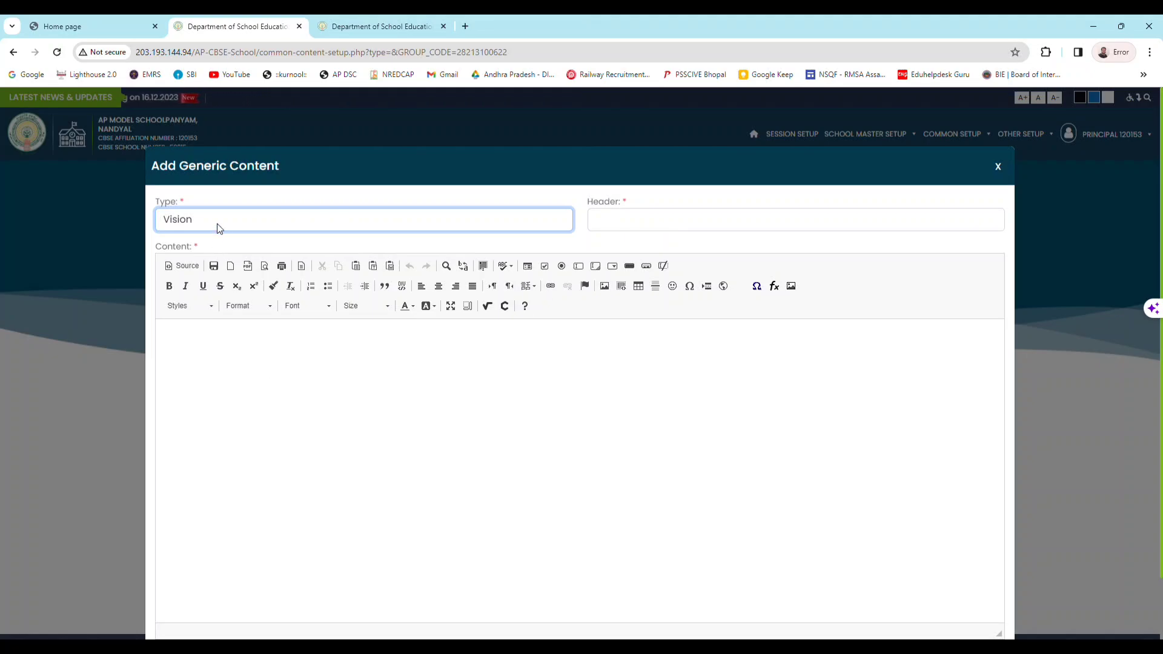
click(216, 287)
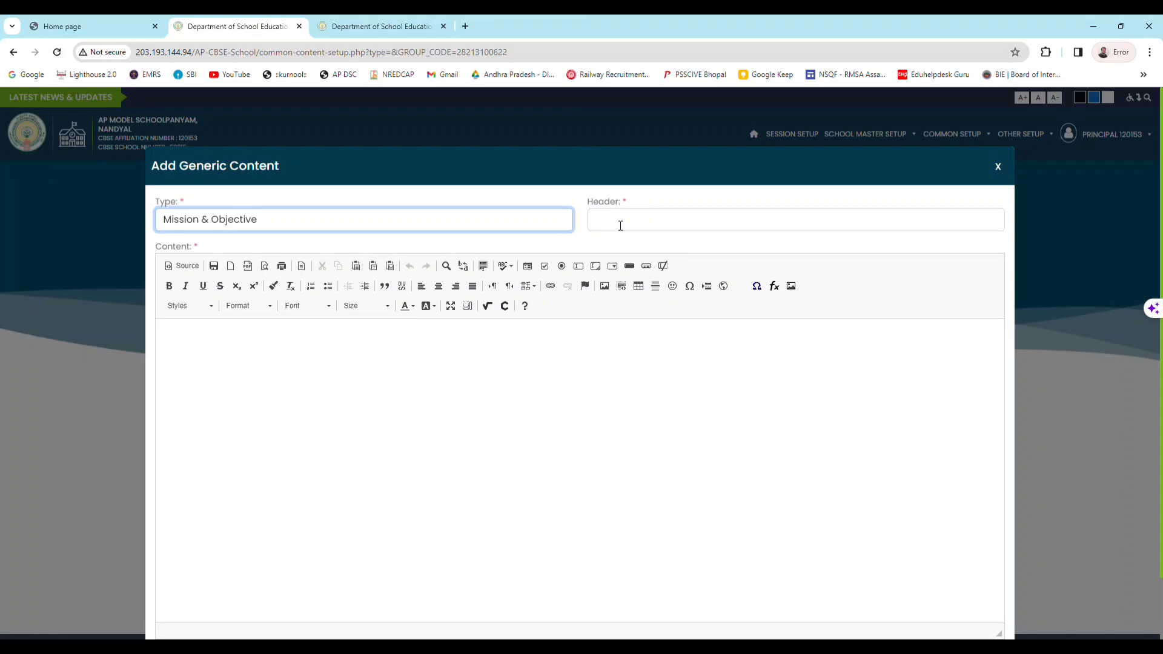
click(383, 381)
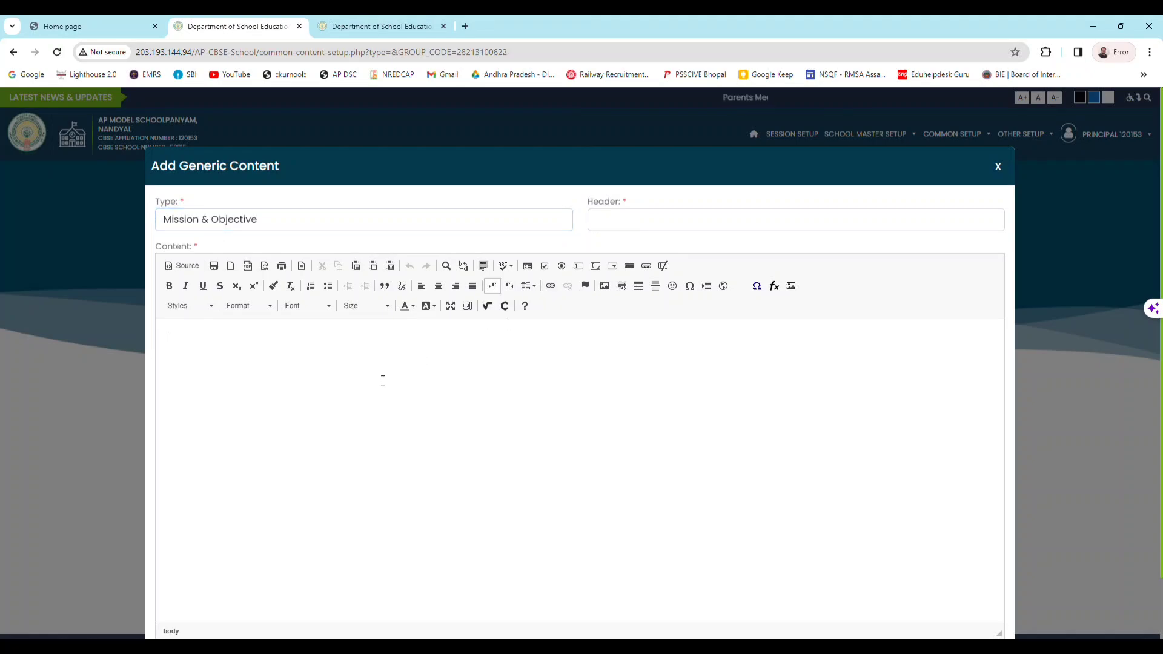
Switch the generic content type to Government Programs, review the rest of the form, and close it without saving.
click(298, 220)
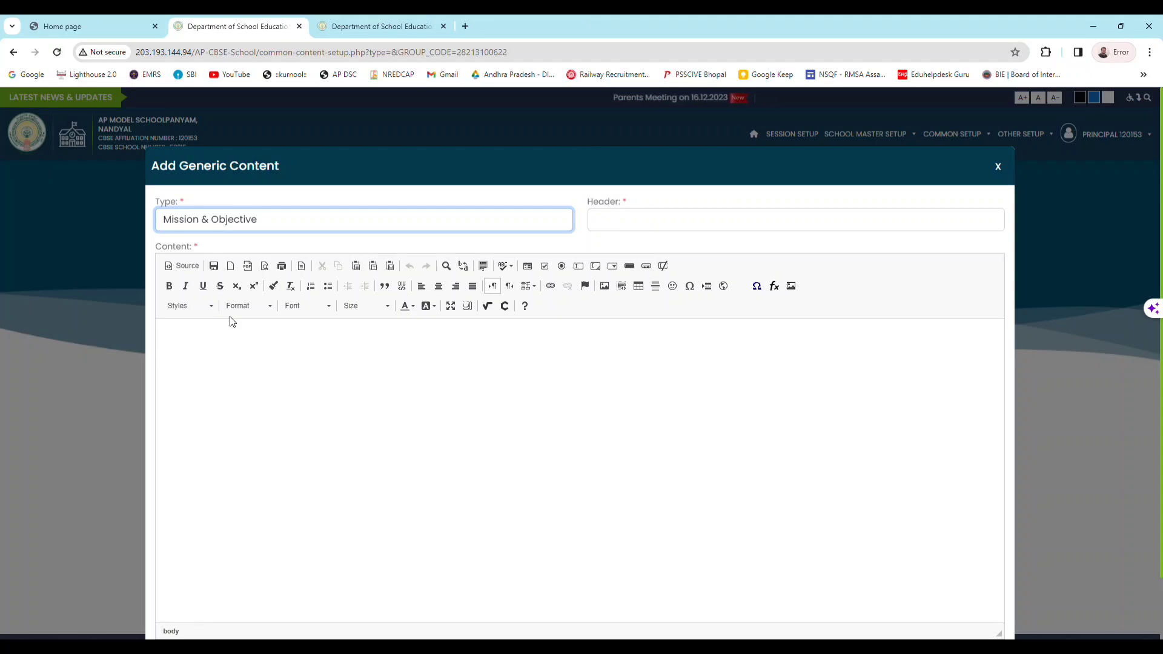
key(Down)
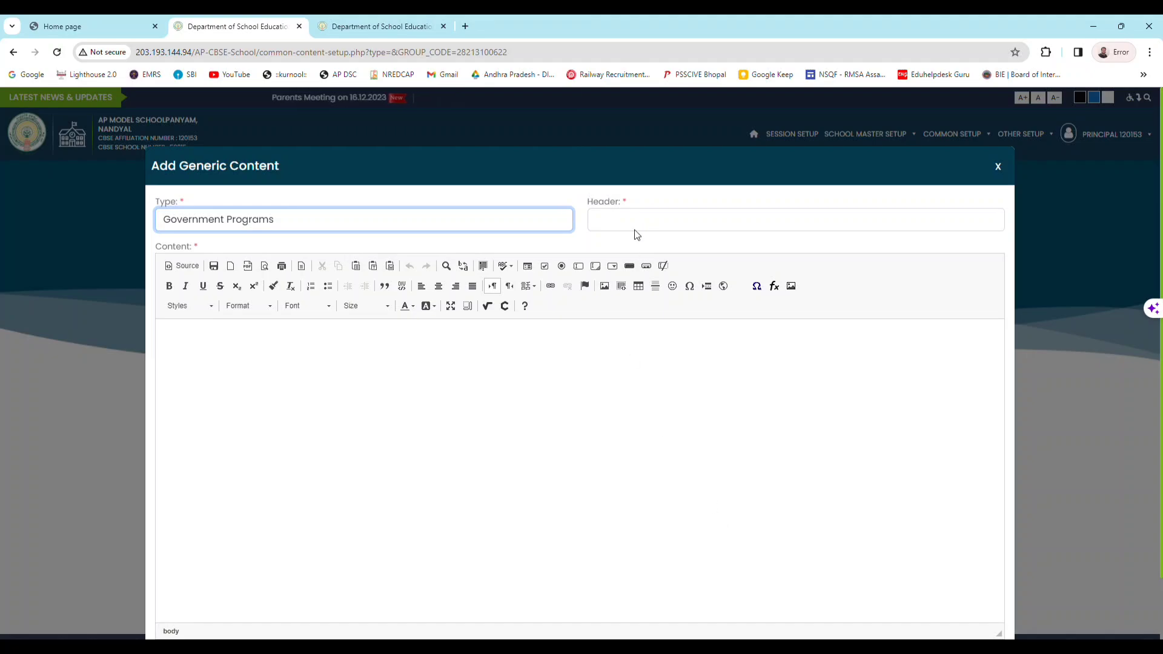
scroll(589, 358, down, 2)
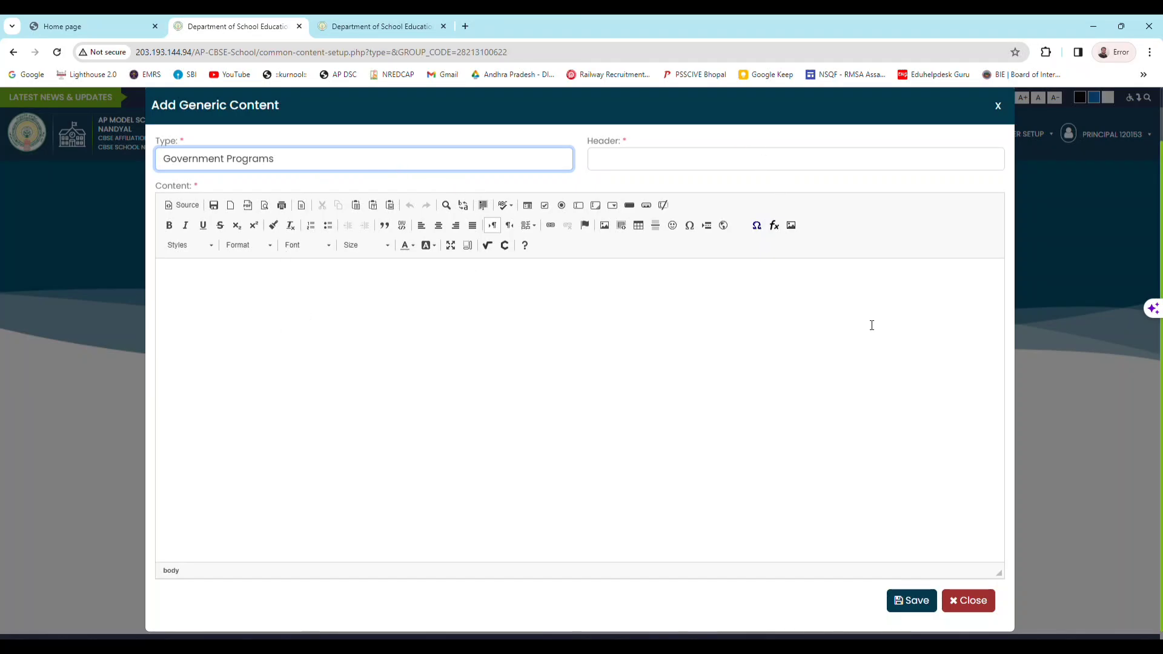
click(998, 106)
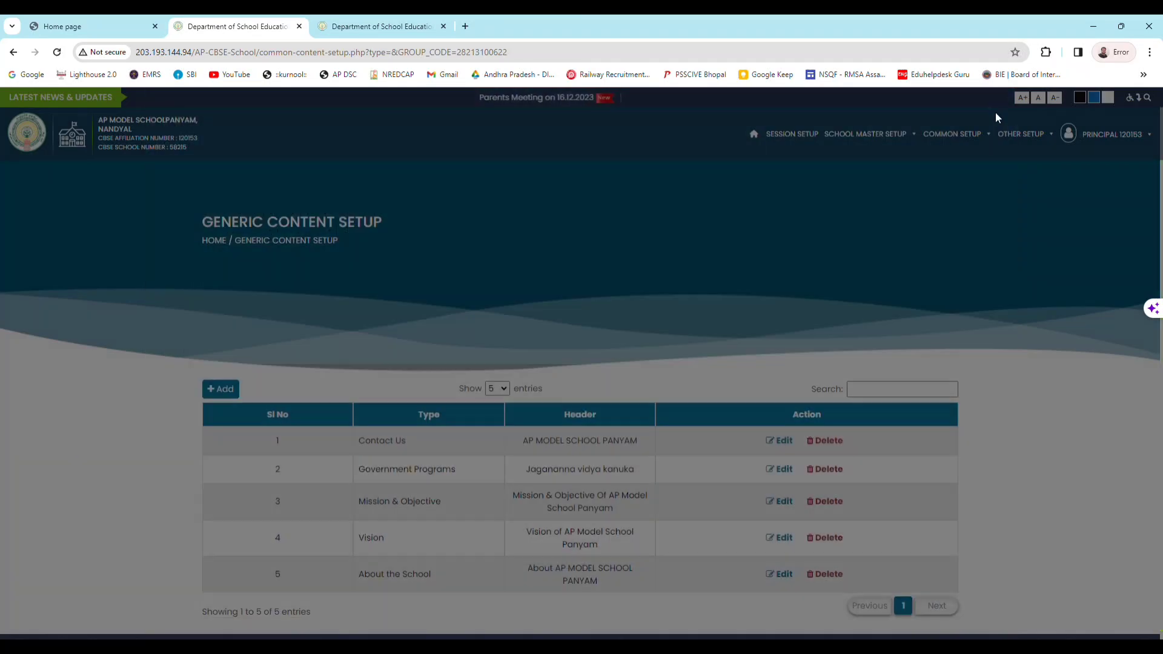
Open the Content with Photo Setup page and select Sports as the type in a new content entry.
mouse_move(973, 138)
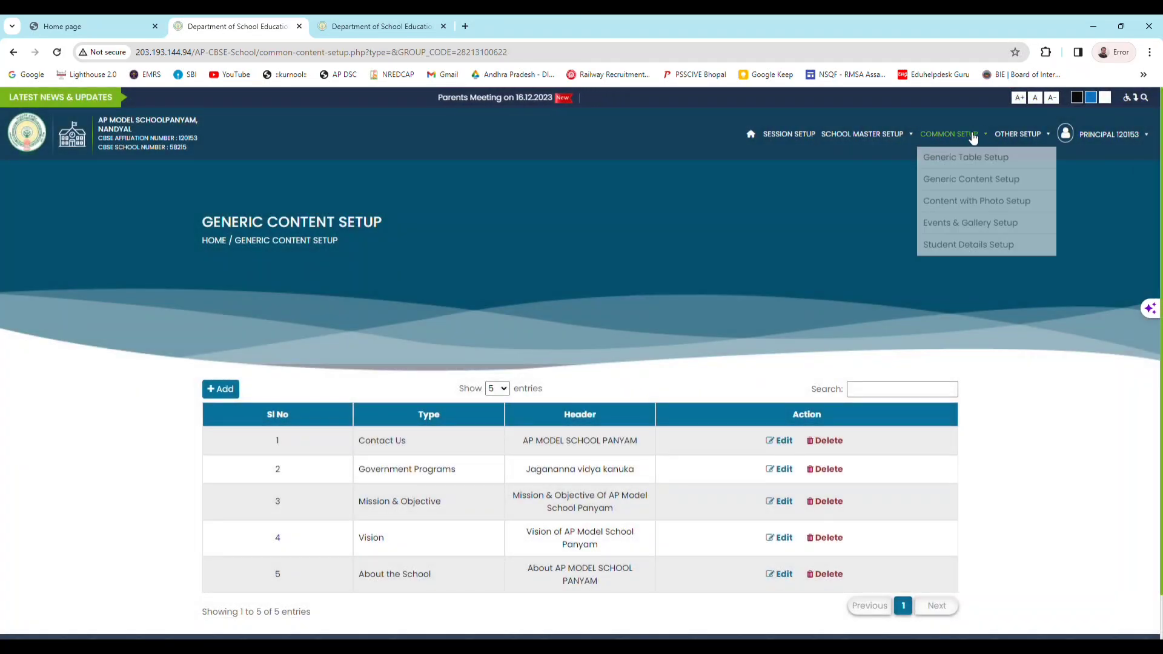
click(951, 200)
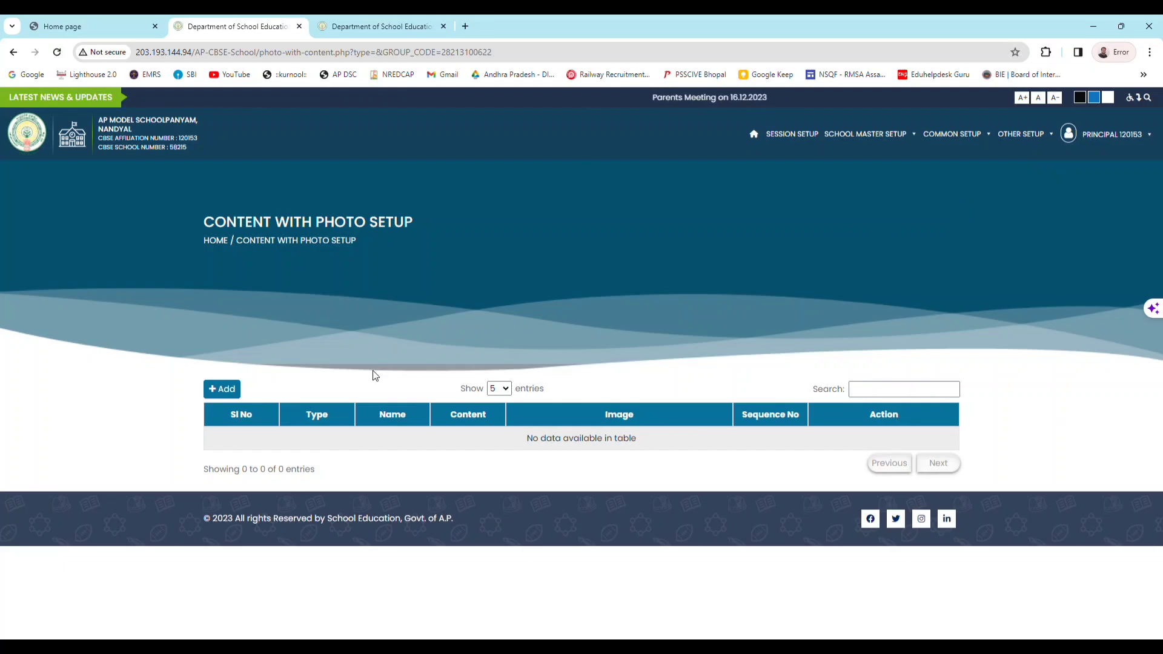
click(236, 395)
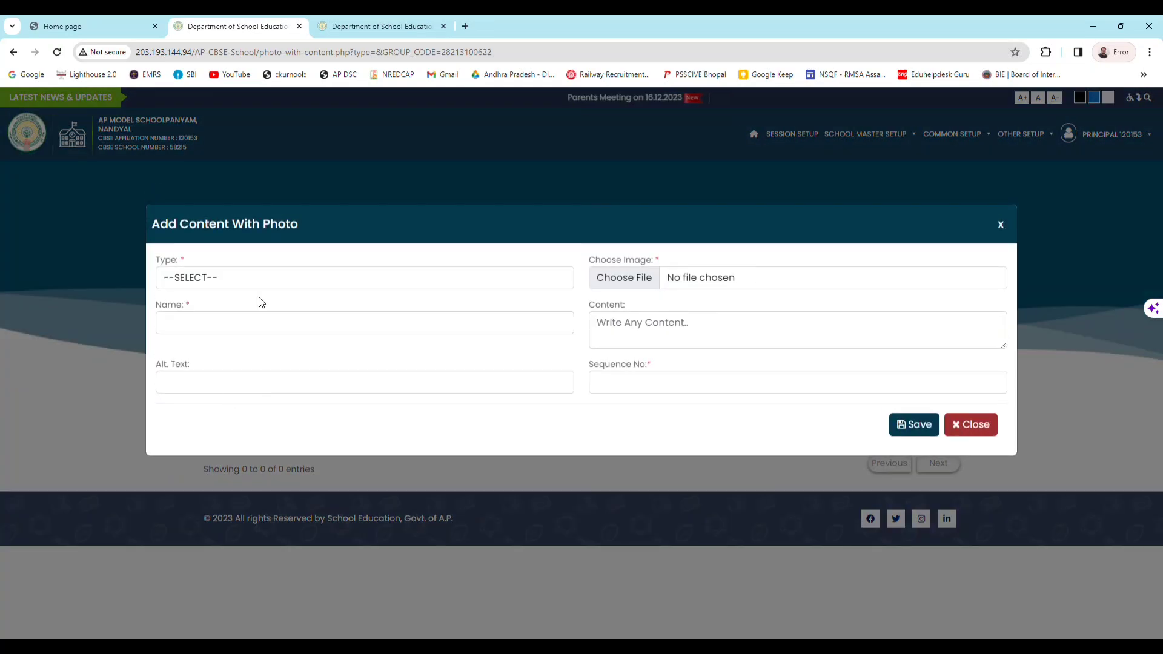
click(257, 278)
click(220, 312)
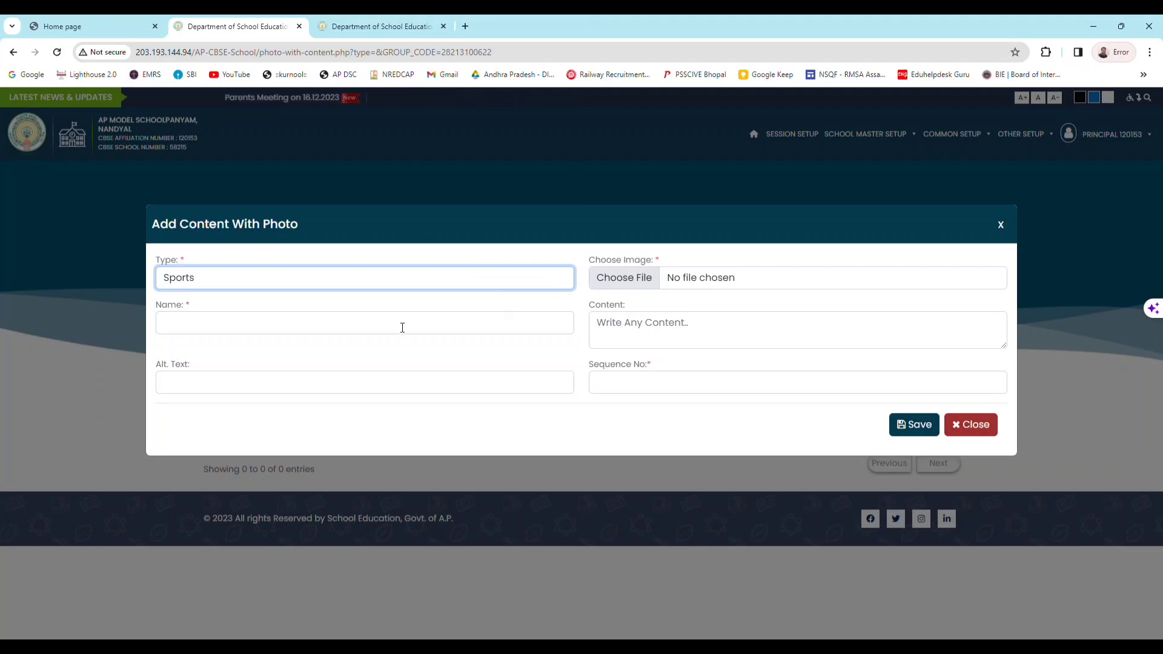
Review the name and type fields of the Sports entry in the Add Content With Photo form and close it unsaved.
click(355, 334)
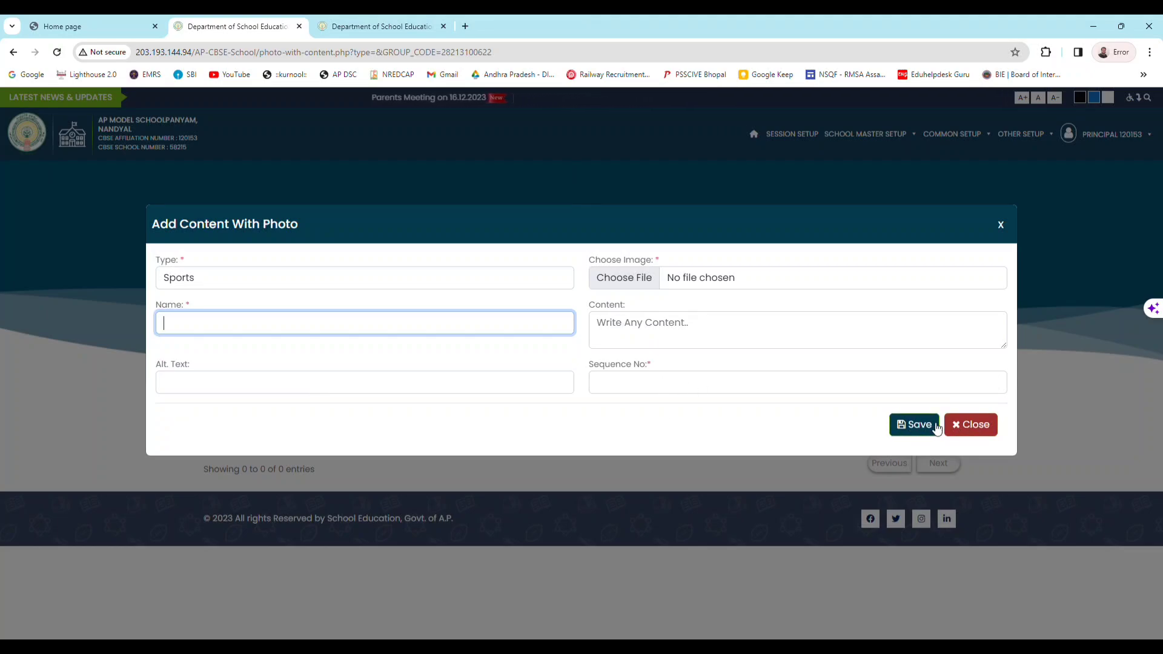
click(483, 279)
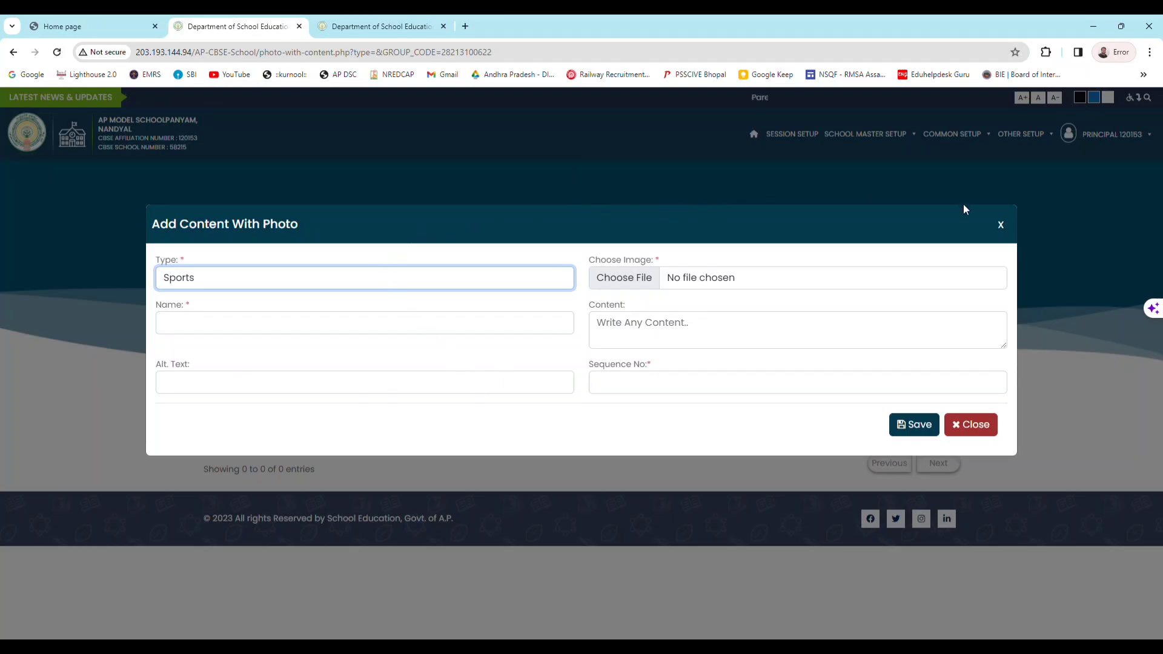
click(1002, 224)
Open the Events & Gallery Setup page, review the title, date and cover photo fields for adding an event, and close the form unsaved.
click(977, 136)
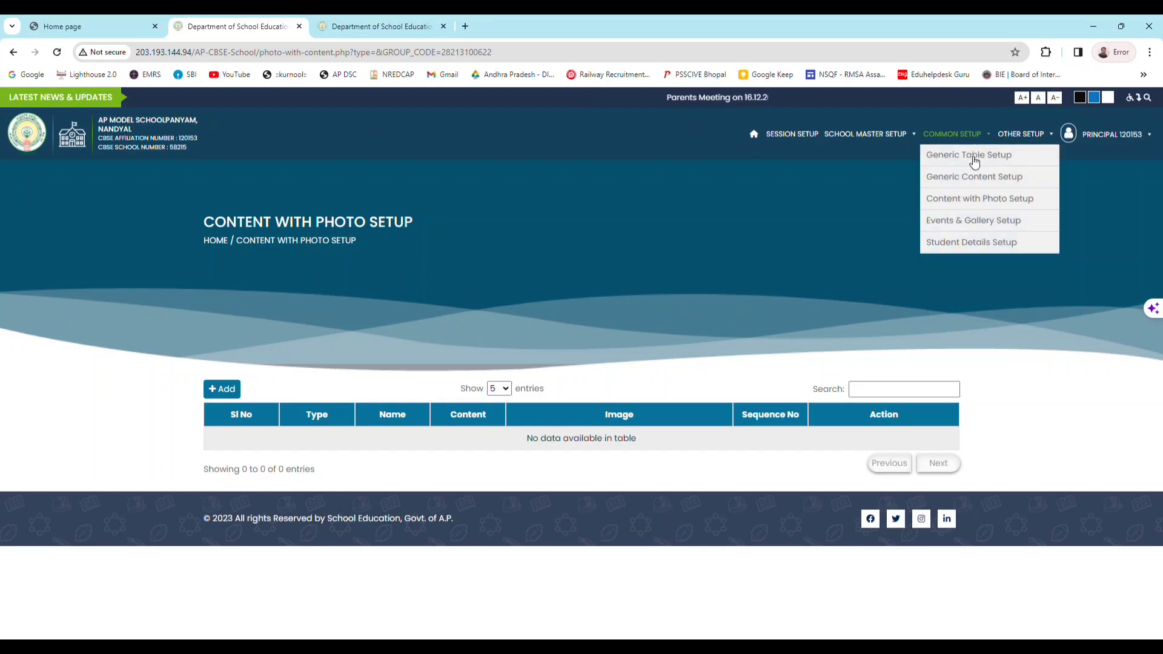
click(965, 222)
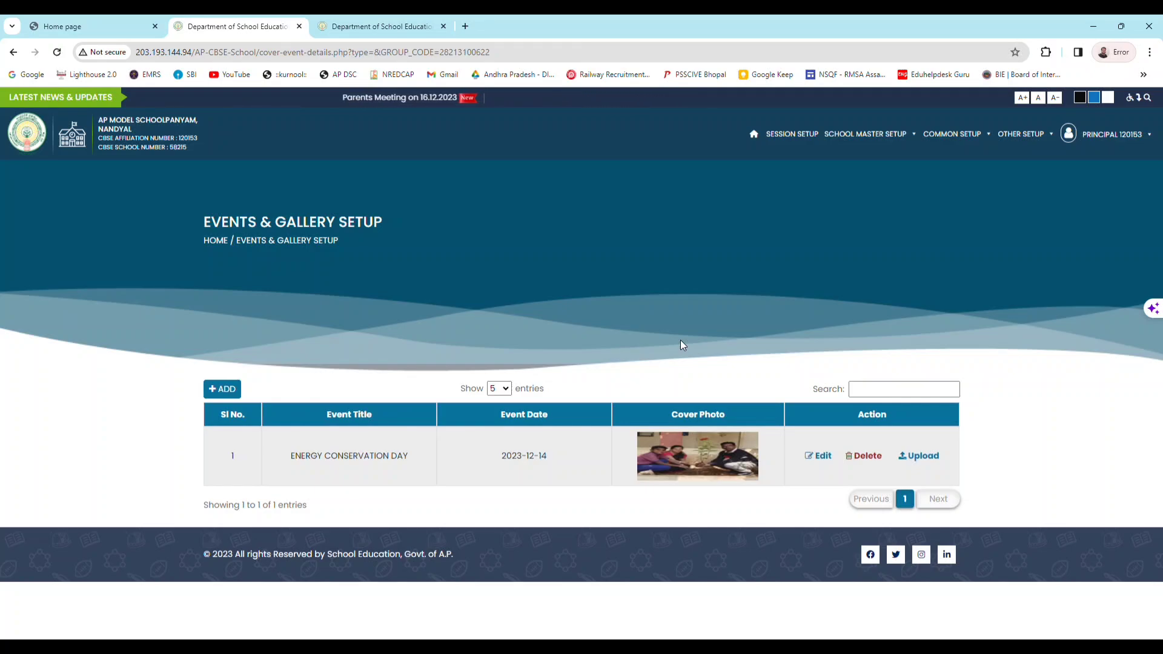
click(227, 390)
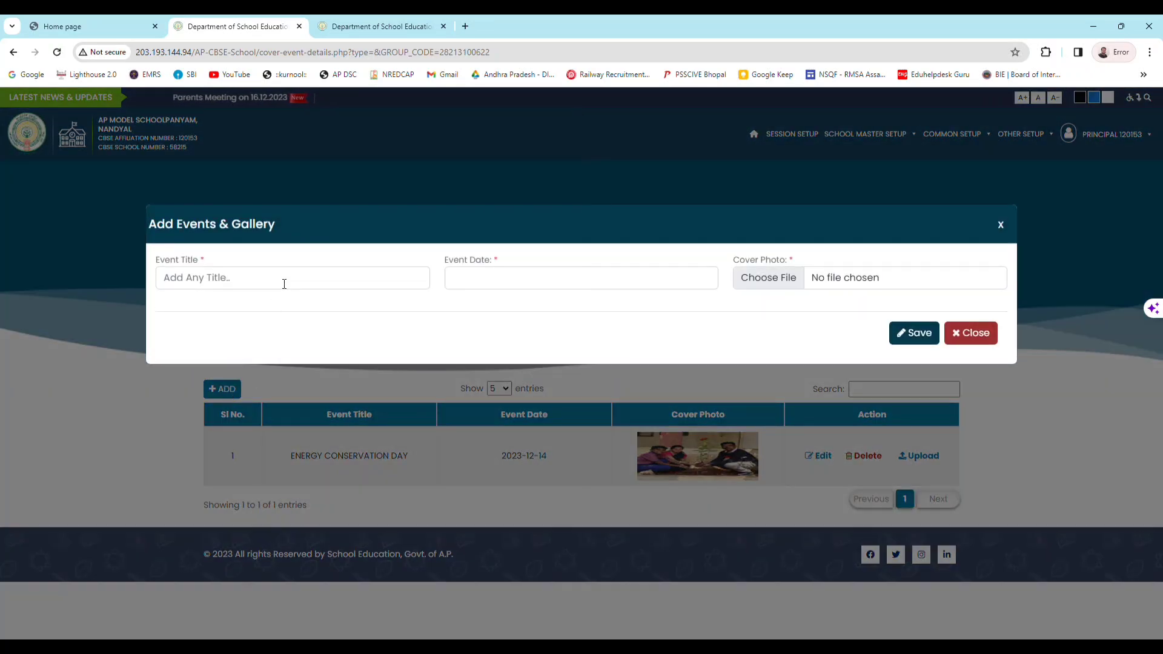
click(284, 284)
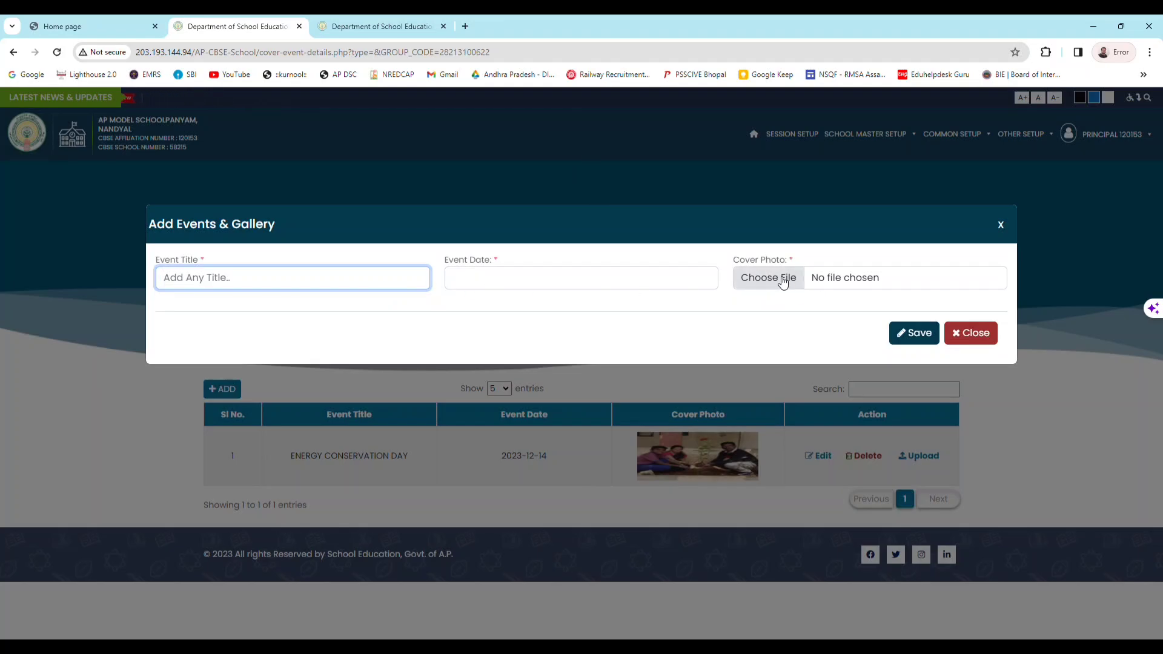
click(970, 339)
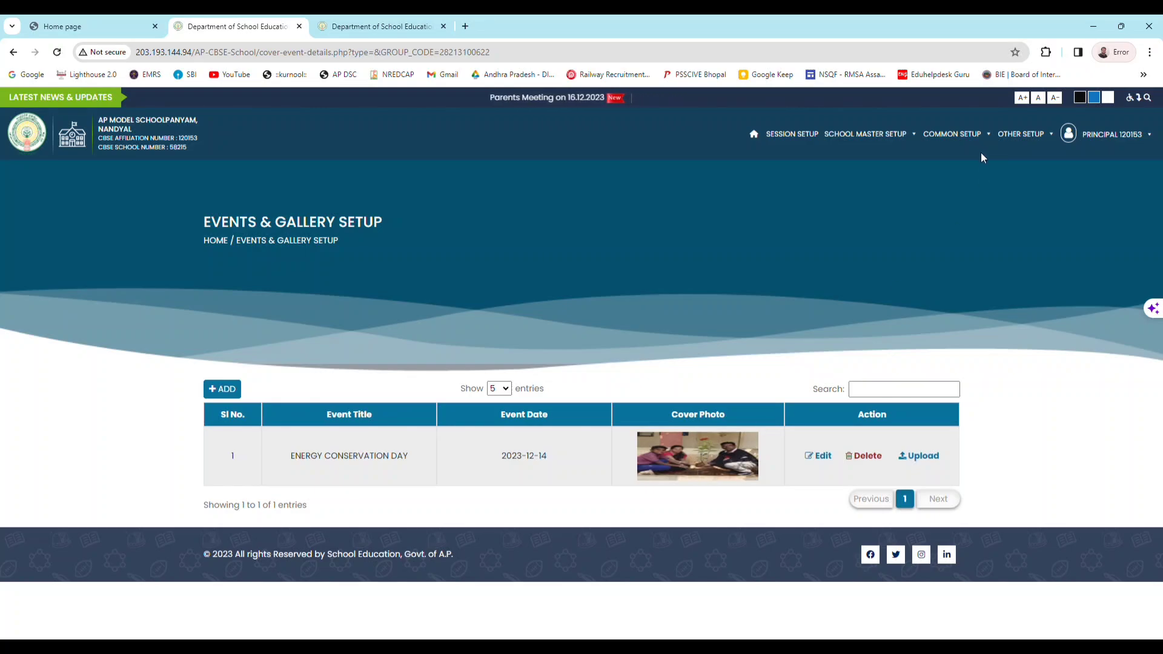
Open the Student Details Setup page, try session 2023-24 (CURRENT) in the Add Student Details form, and close it unsaved.
click(954, 134)
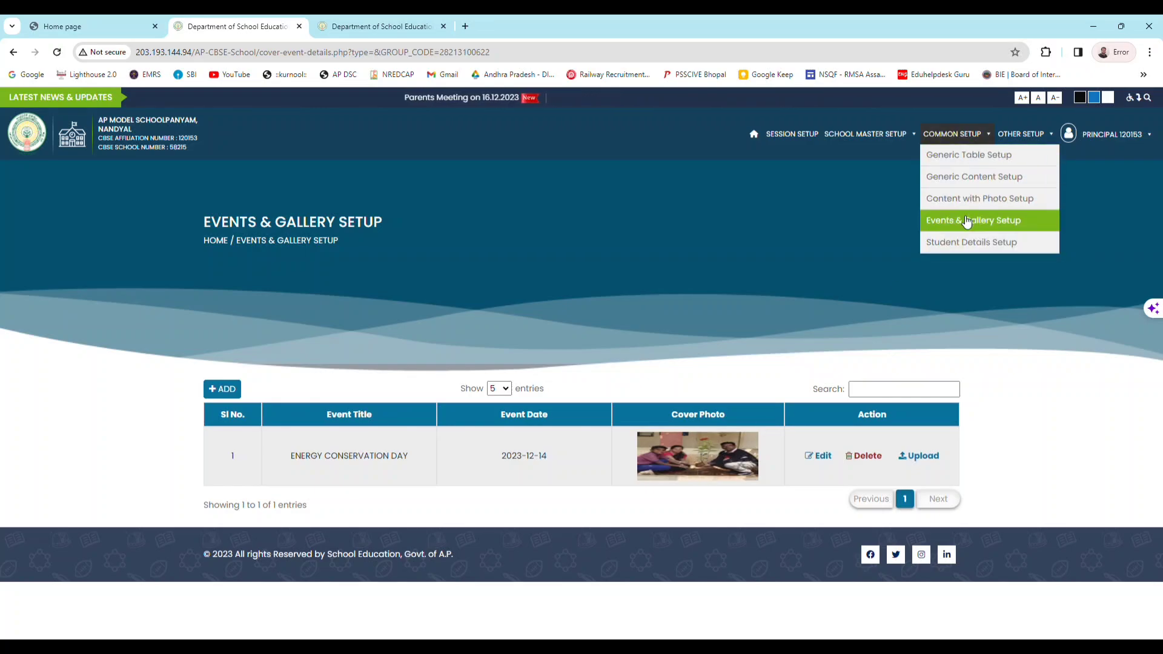
click(968, 244)
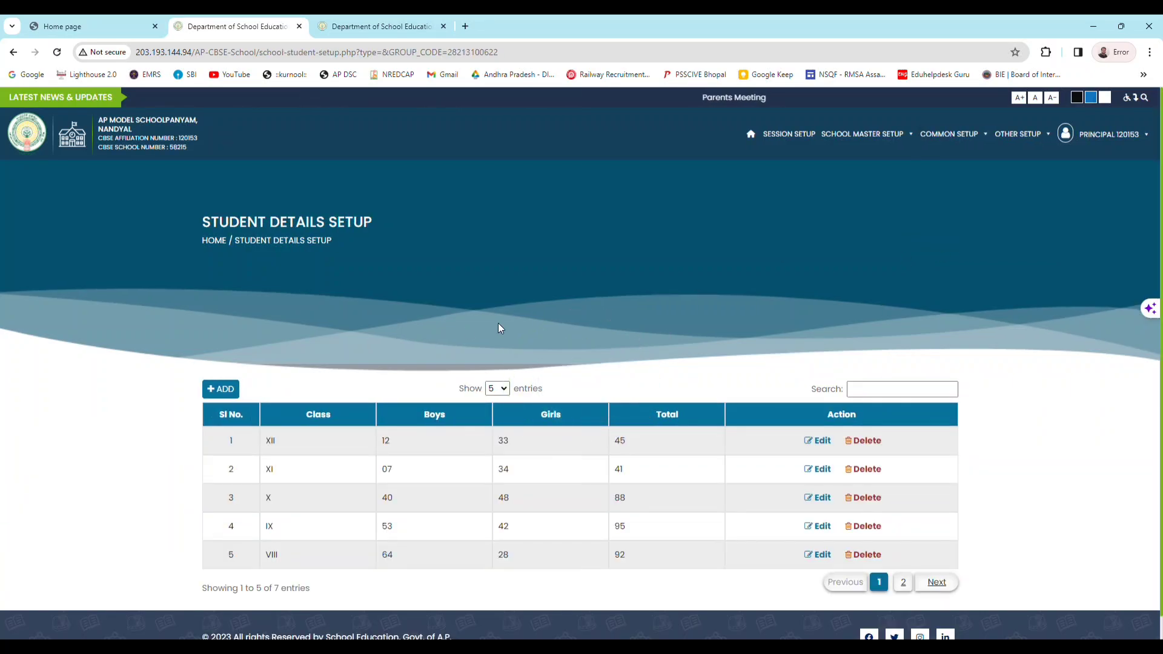
click(222, 389)
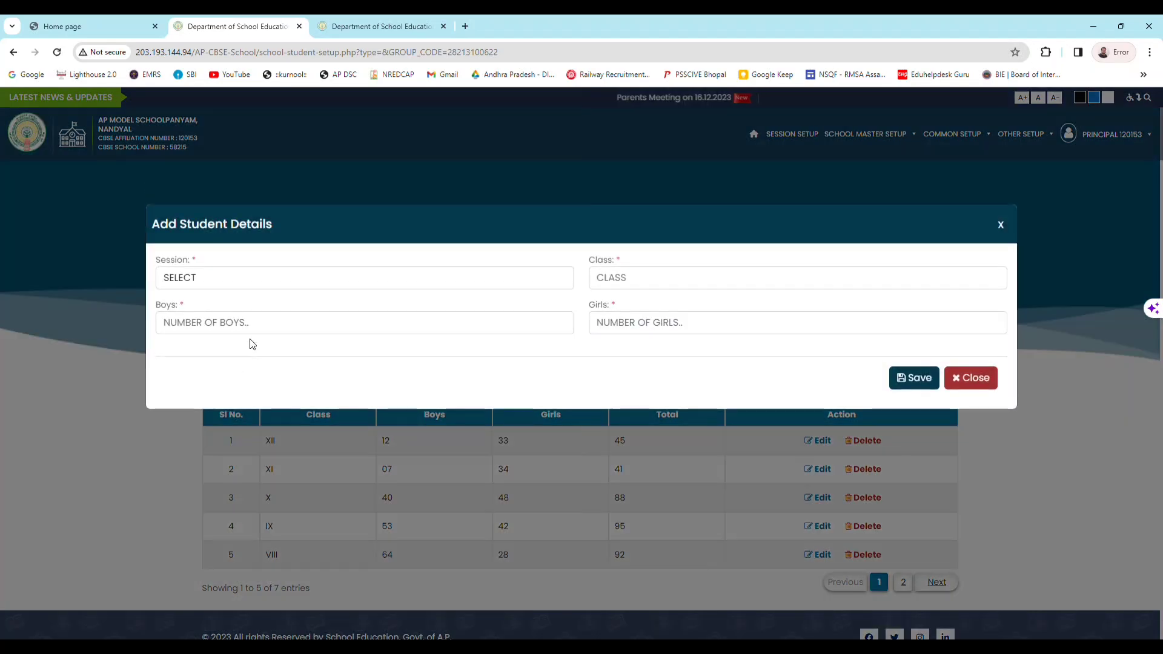
click(245, 284)
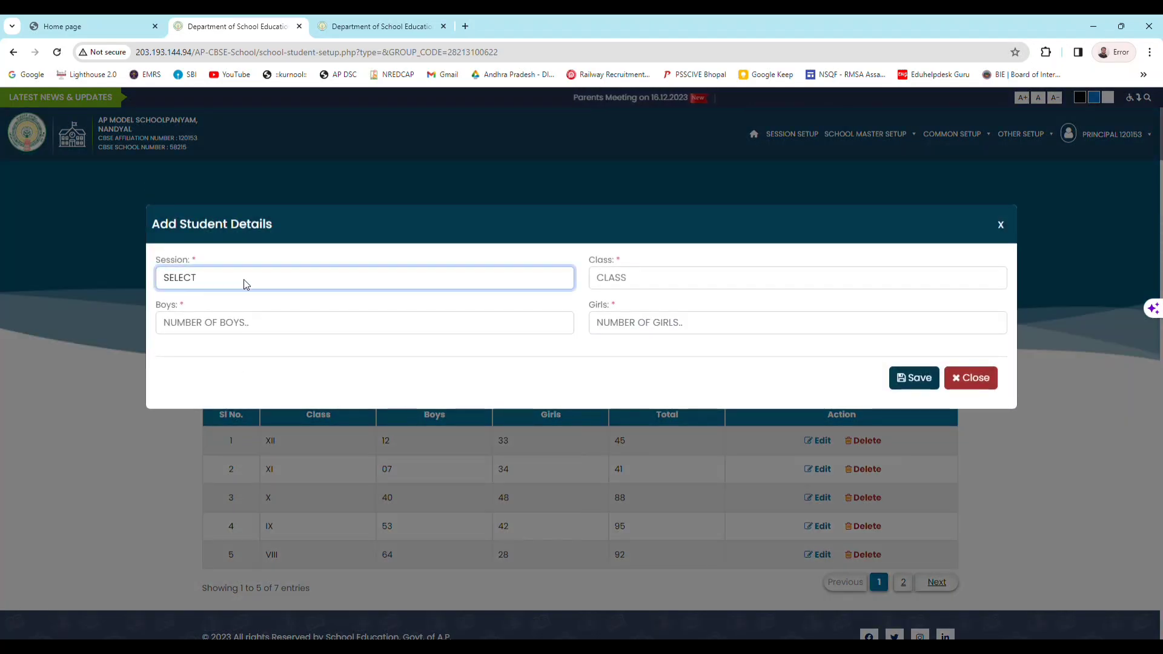
click(229, 322)
click(618, 279)
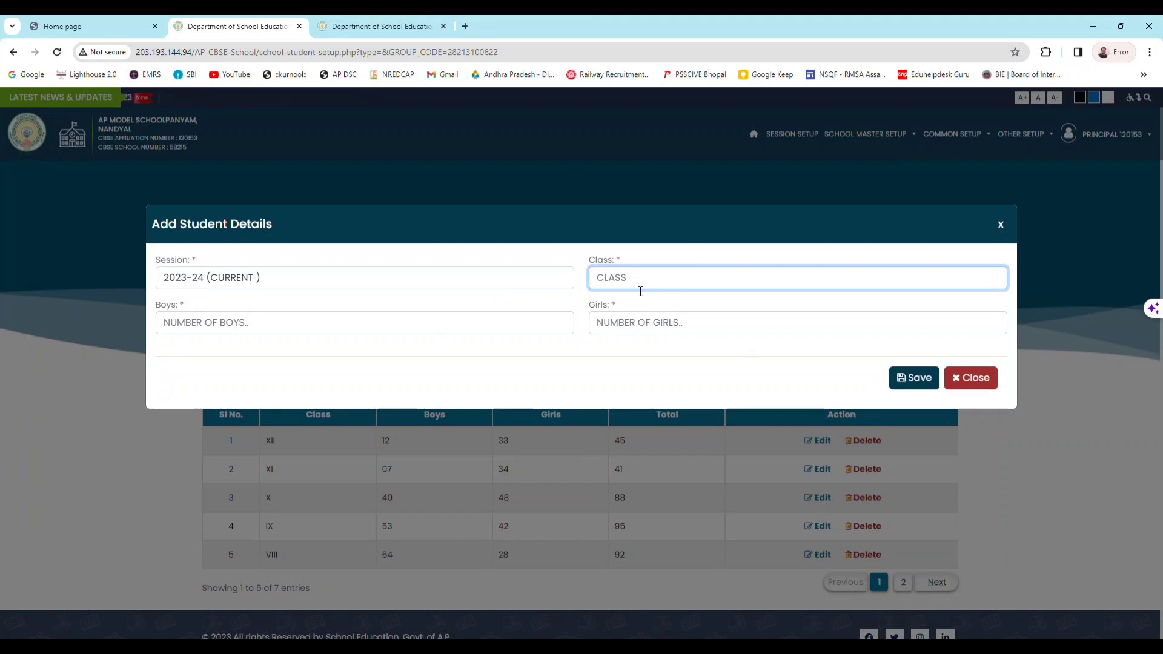
click(980, 379)
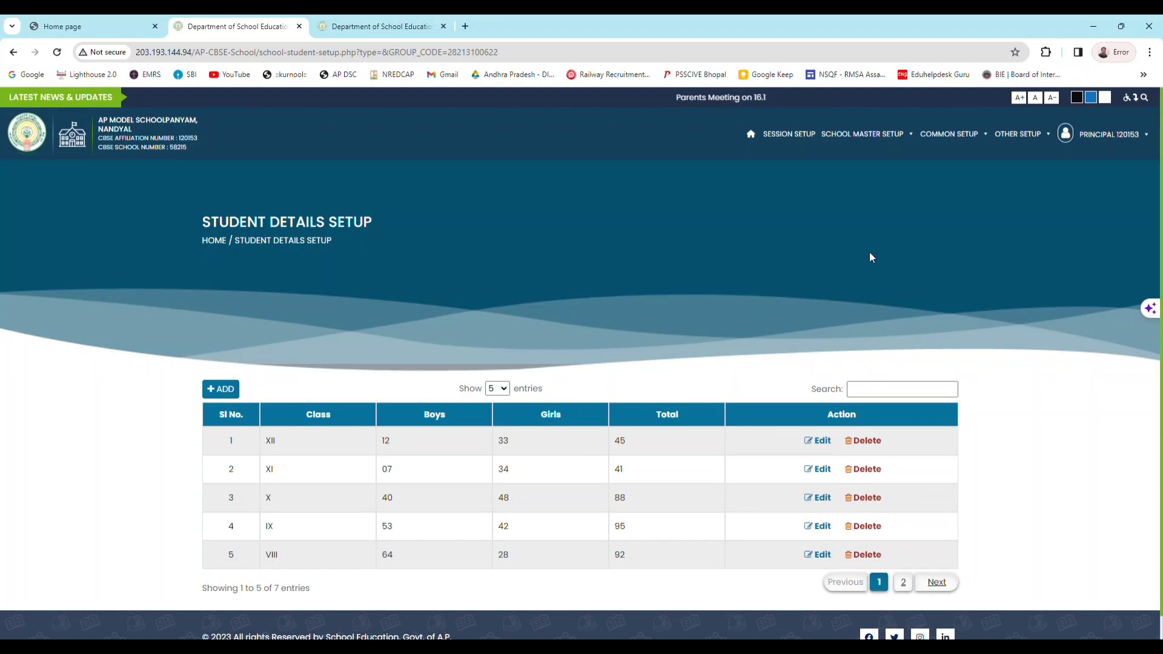
Open the Infrastructure Setup page, review the Add Infrastructure form, and close it without saving.
click(974, 138)
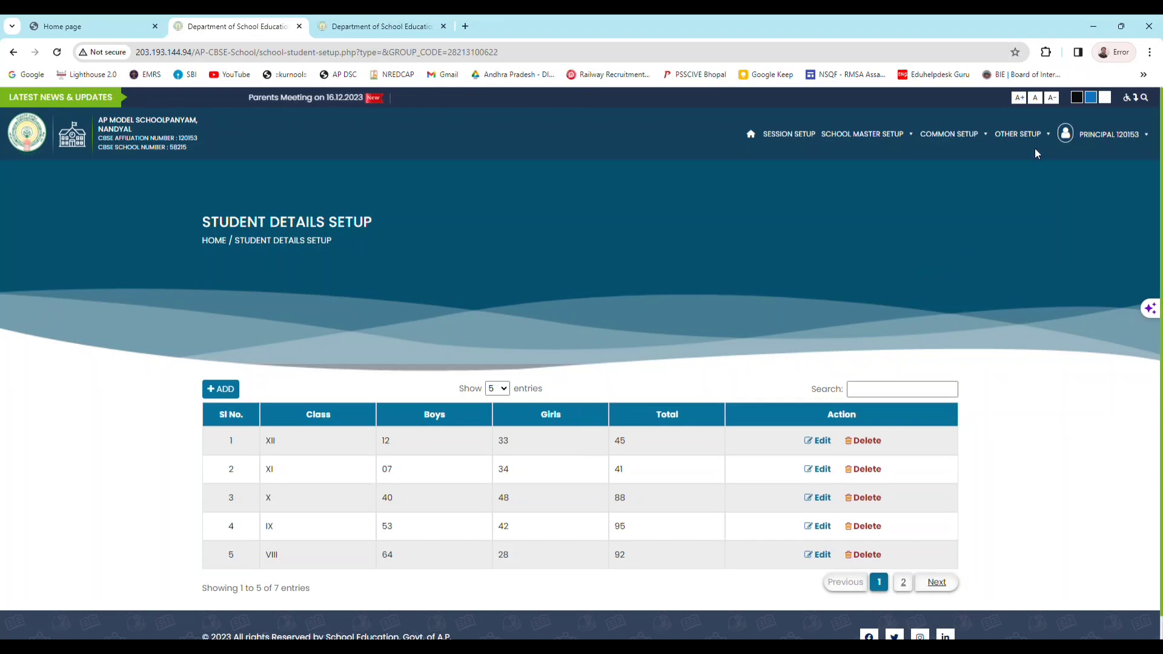
mouse_move(1037, 139)
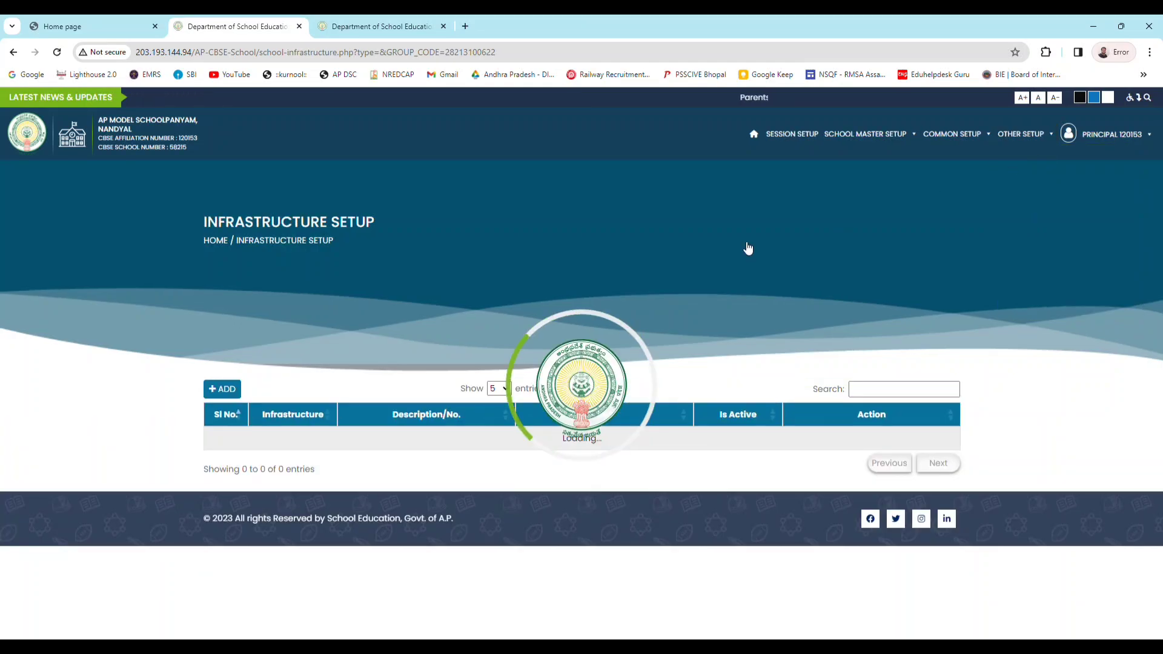
click(224, 395)
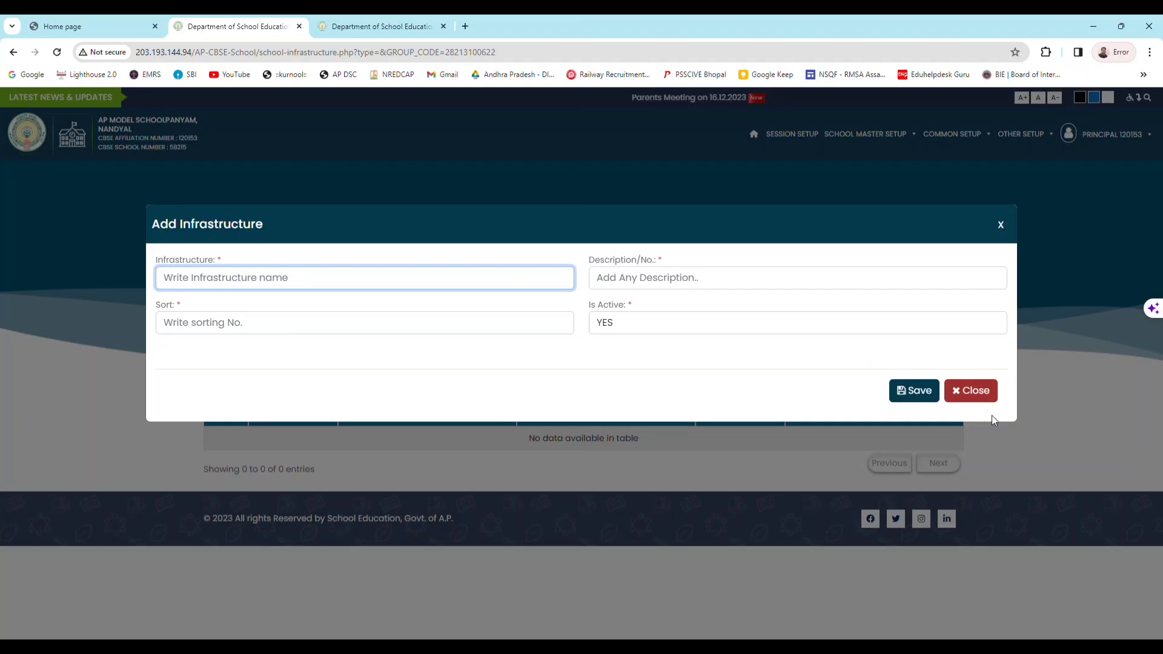
click(985, 397)
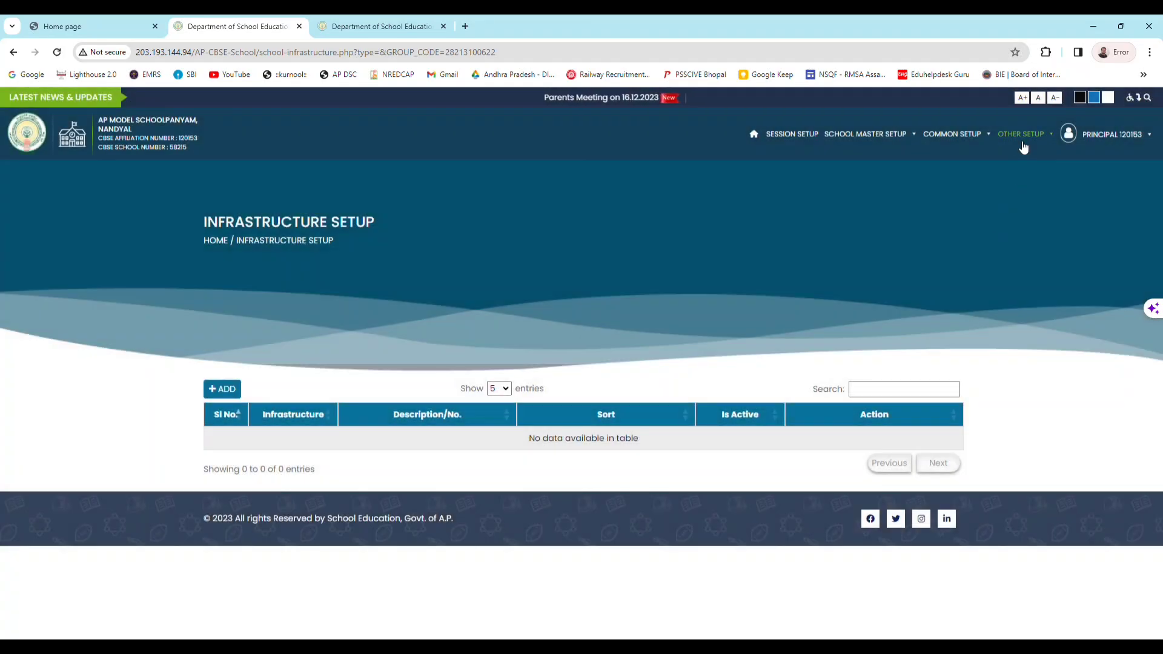
Open the Time Table Setup page, review the existing class time table, and bring up the form for adding one.
click(1021, 134)
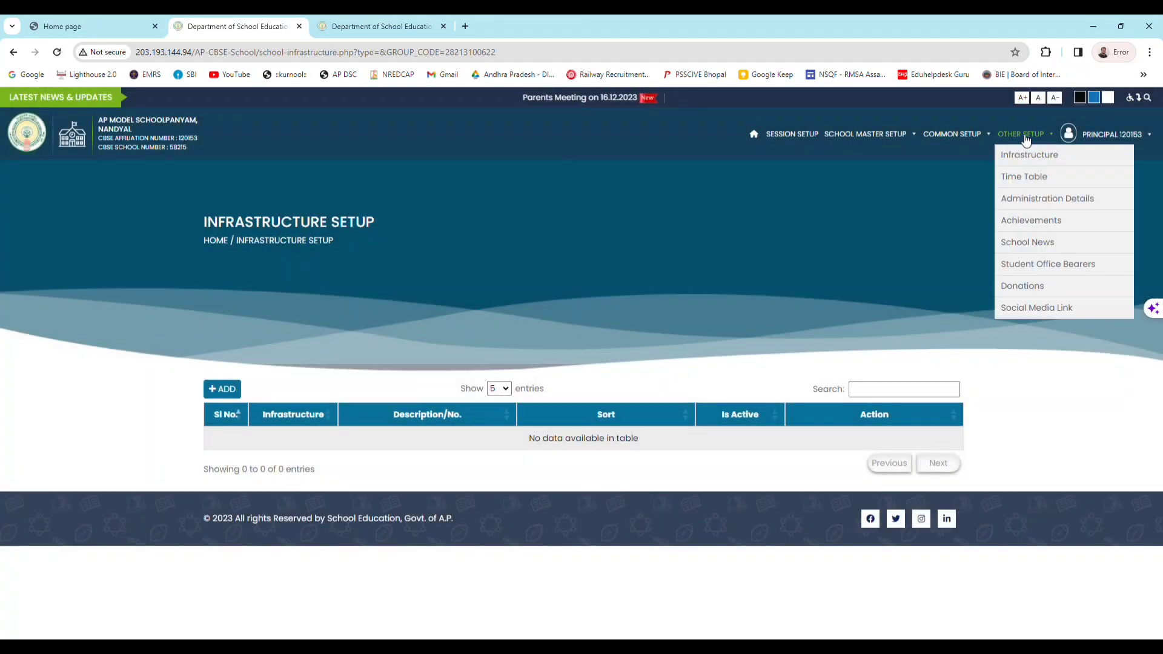
click(1033, 177)
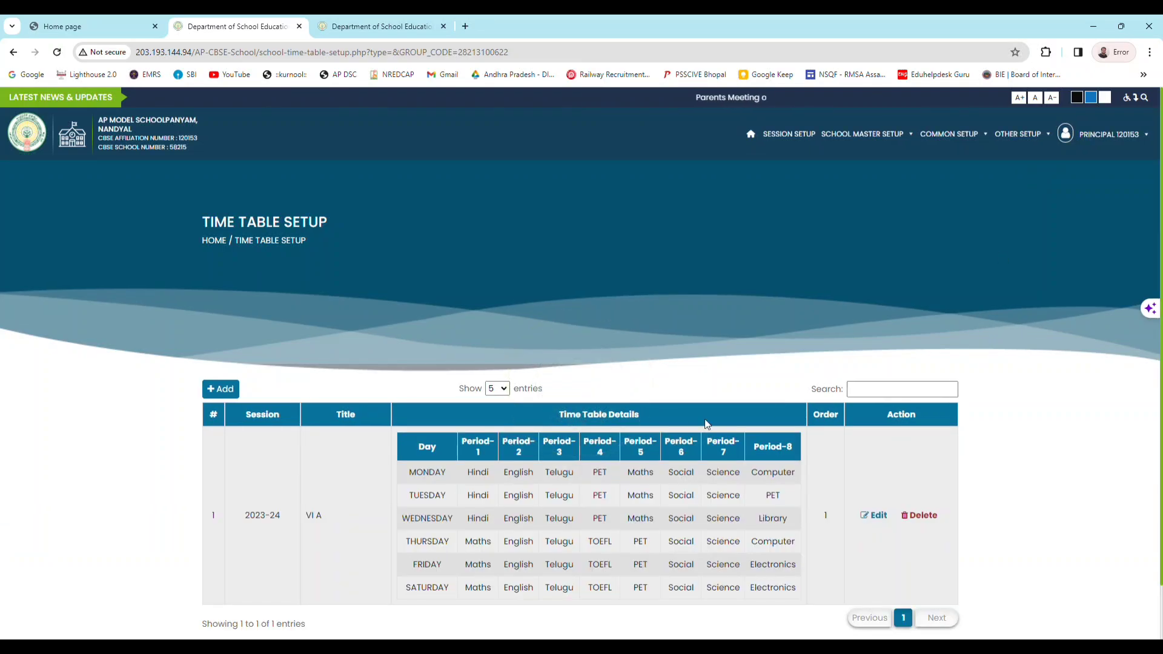
scroll(688, 423, down, 1)
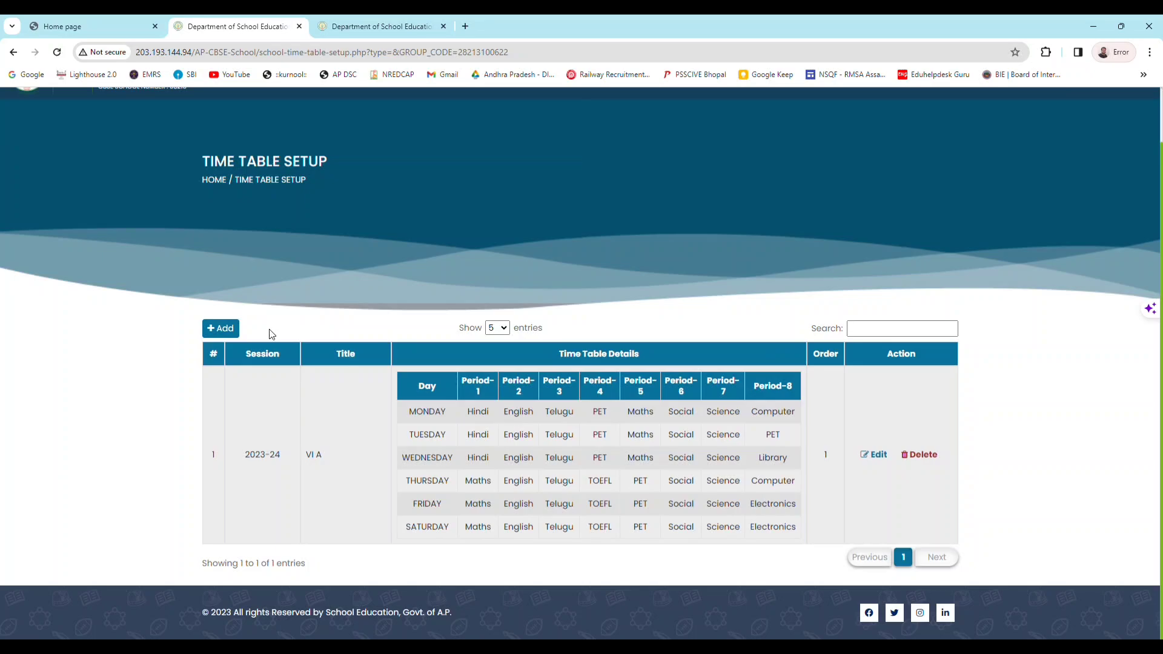
click(223, 329)
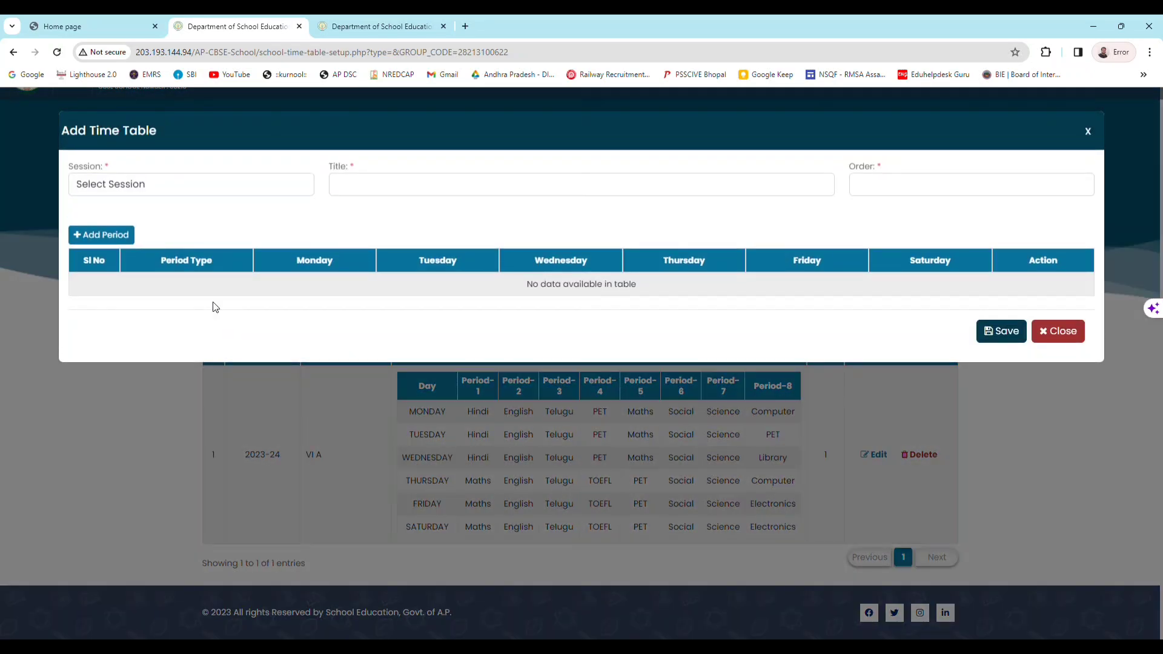
Set the new time table's session to 2023-24 (CURRENT) and its order to 0, leaving the title blank.
click(186, 190)
click(165, 232)
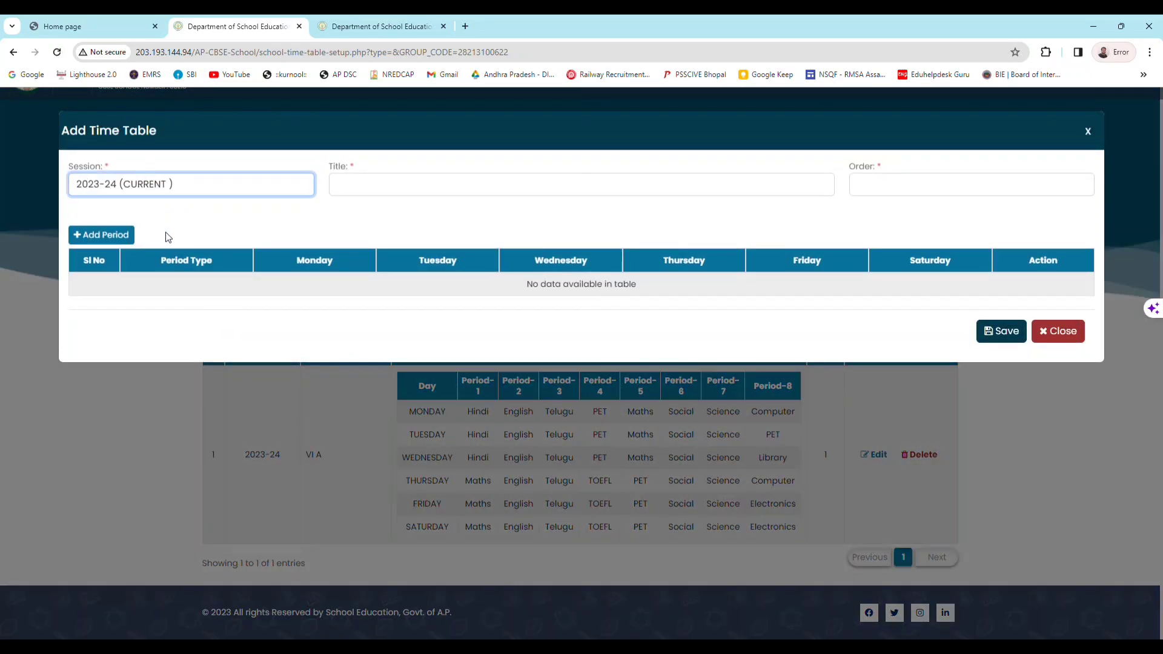
click(359, 189)
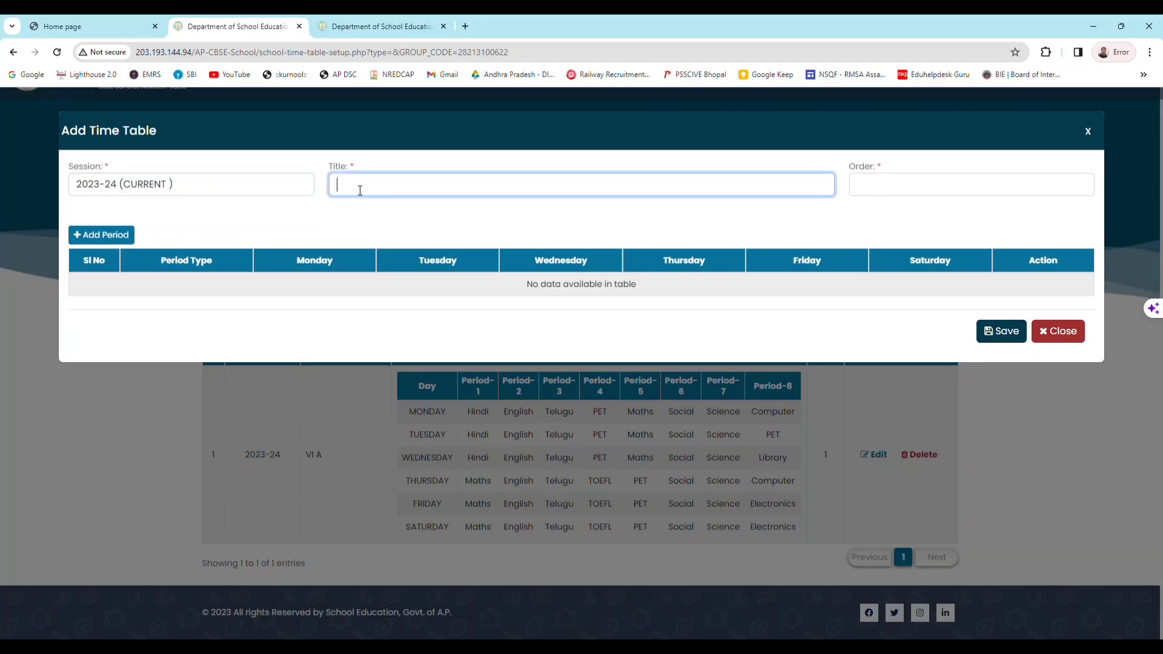
click(934, 194)
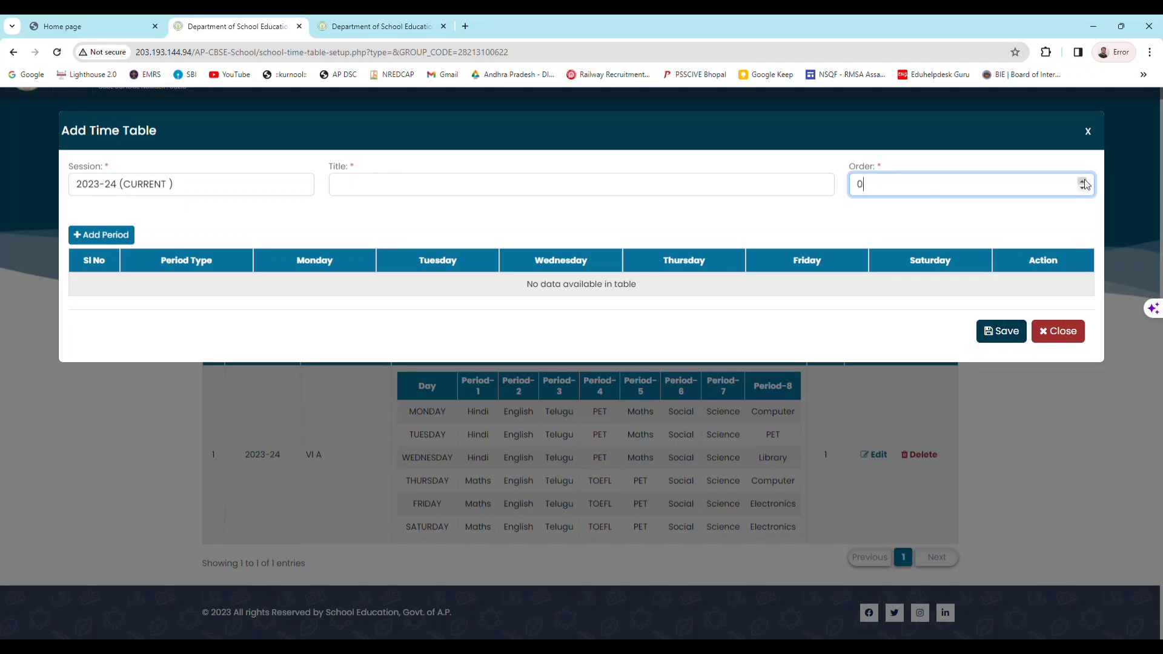
Add eight period rows to the new time table.
click(107, 236)
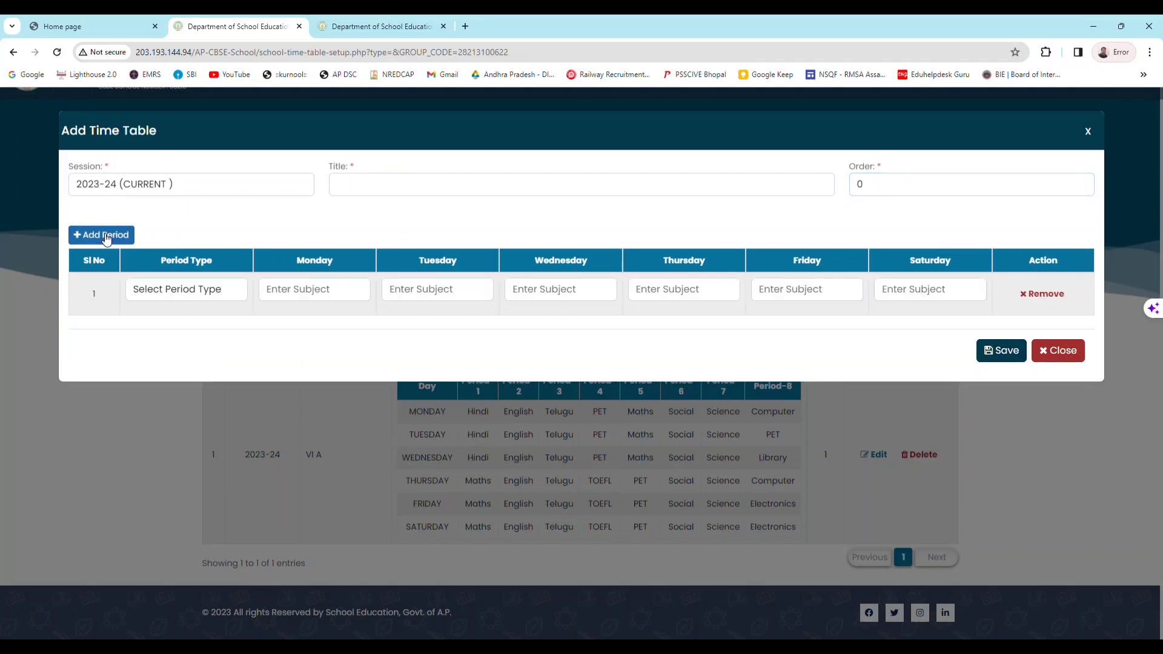
click(107, 237)
click(107, 237)
click(108, 237)
click(107, 238)
click(107, 238)
click(107, 238)
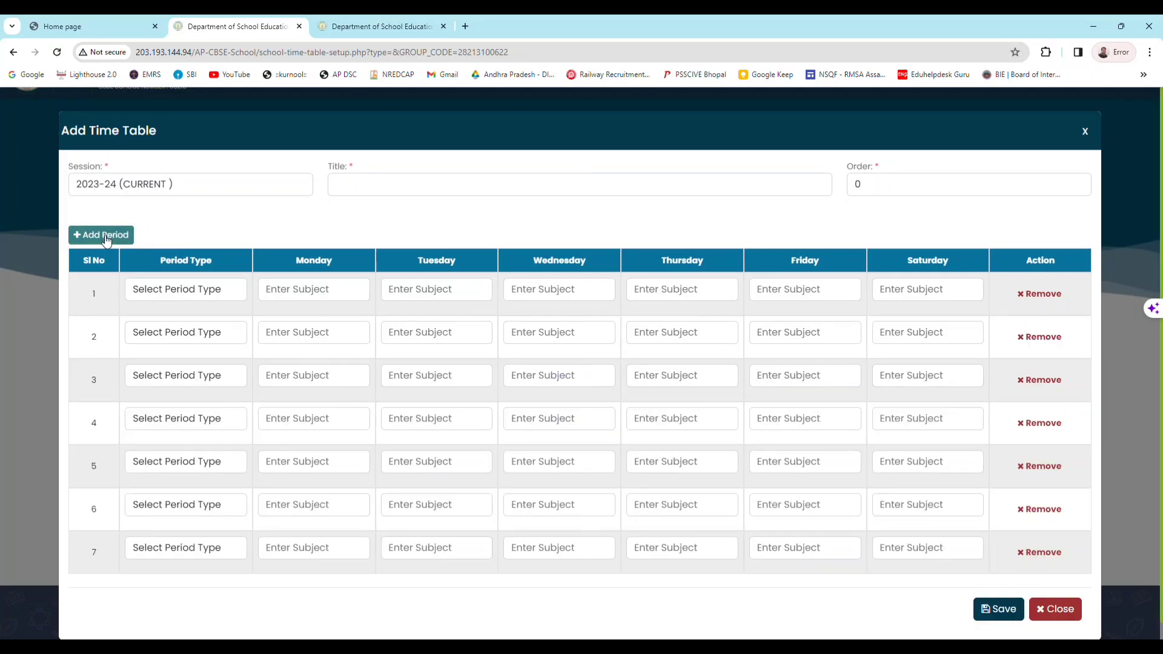
click(107, 238)
scroll(216, 322, down, 1)
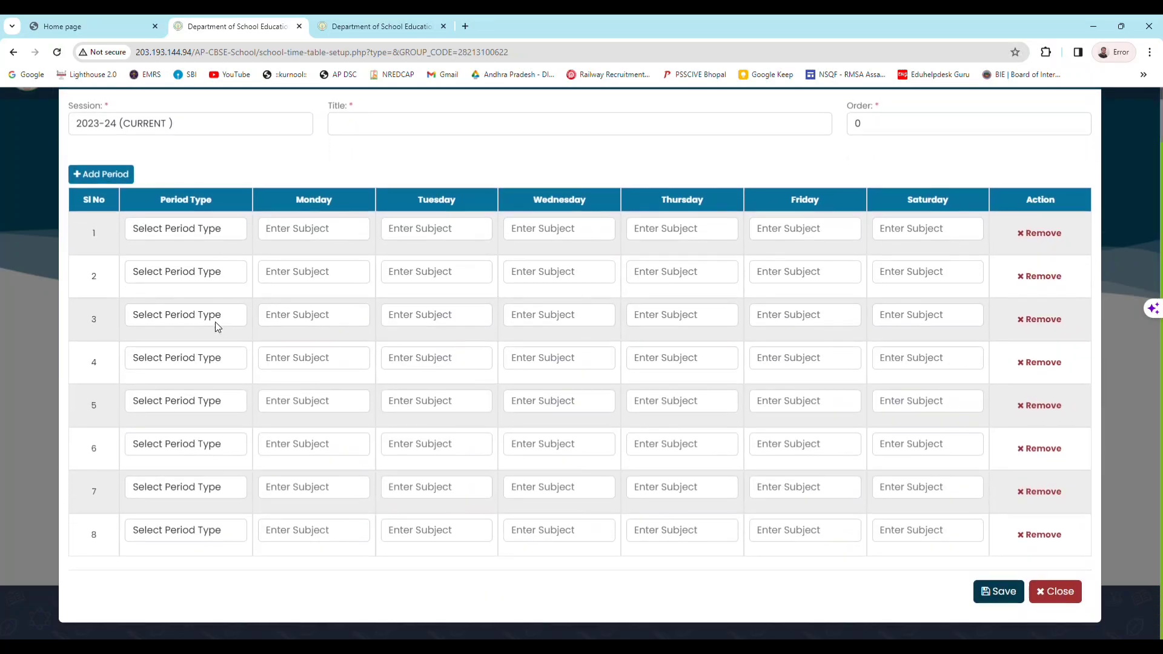
Set the first row's period type to Period-1 and close the Add Time Table form without saving.
click(202, 230)
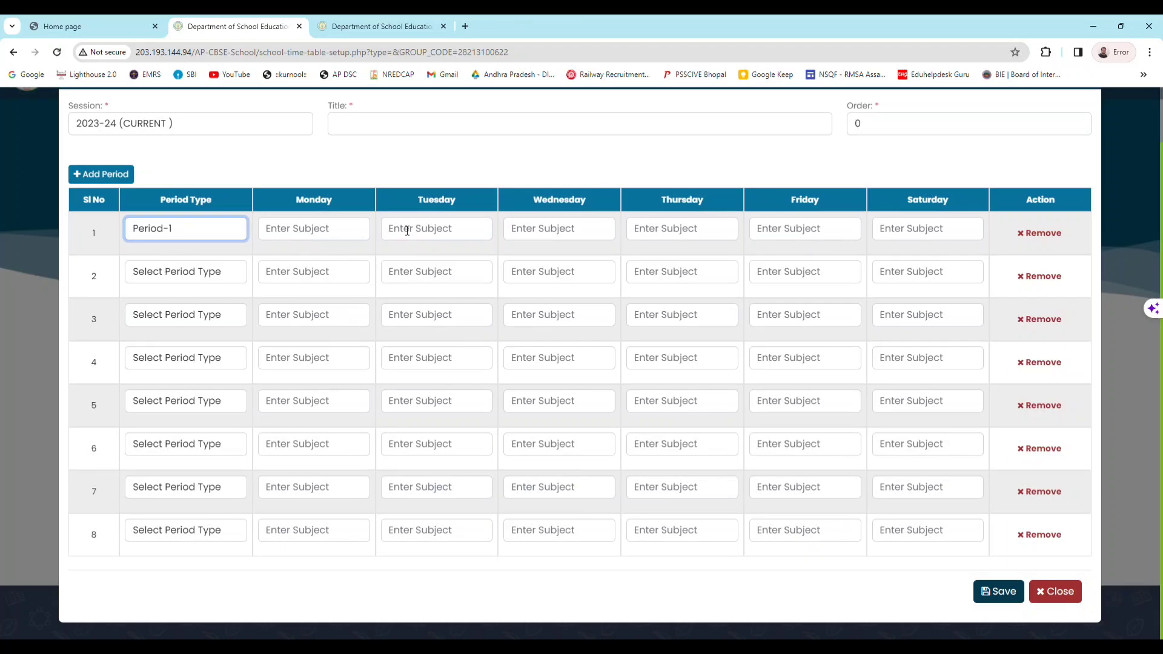
click(1066, 595)
scroll(1044, 456, up, 2)
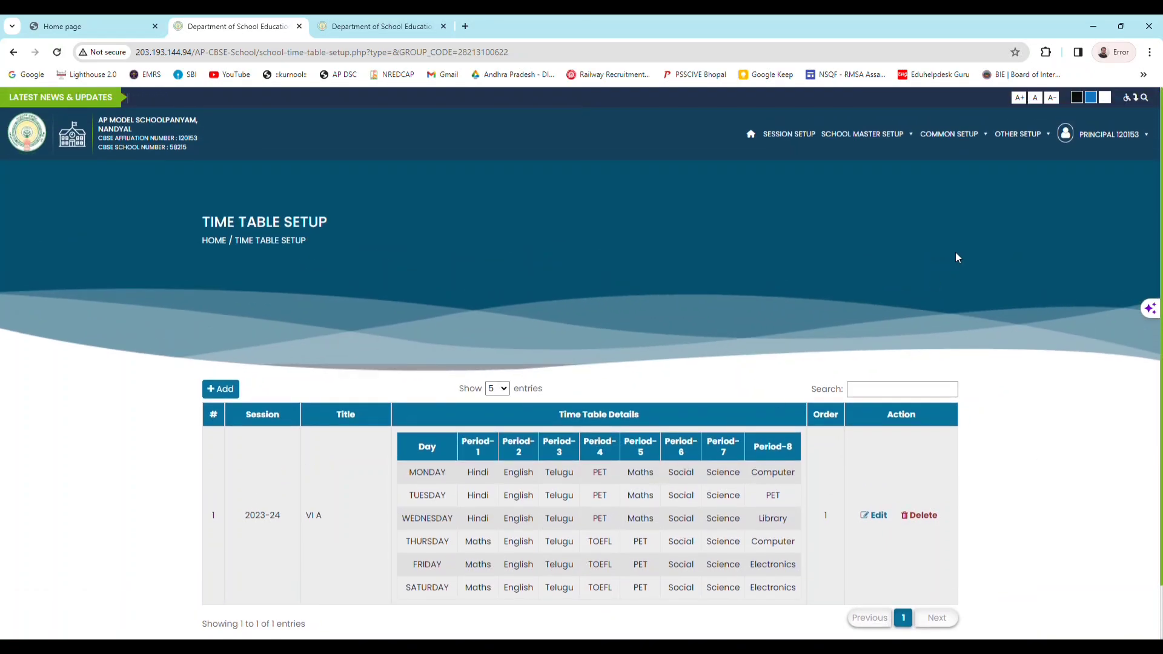
Open the School Administration Details Setup page and look over the table of committee and teaching staff entries.
click(1043, 138)
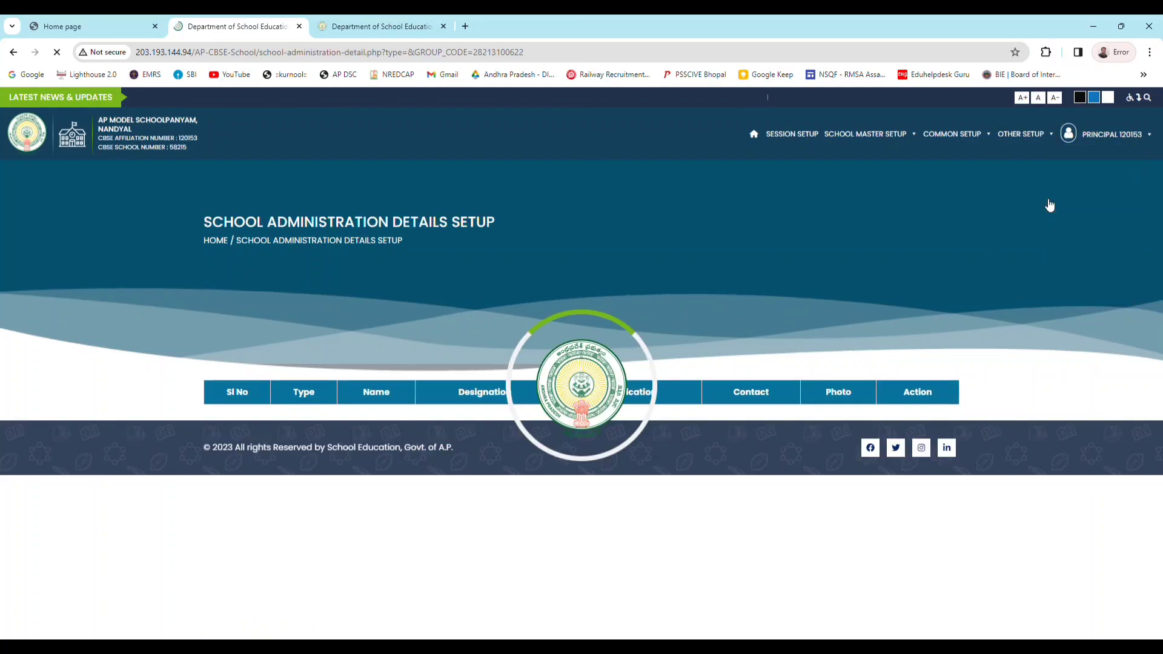
scroll(899, 273, down, 2)
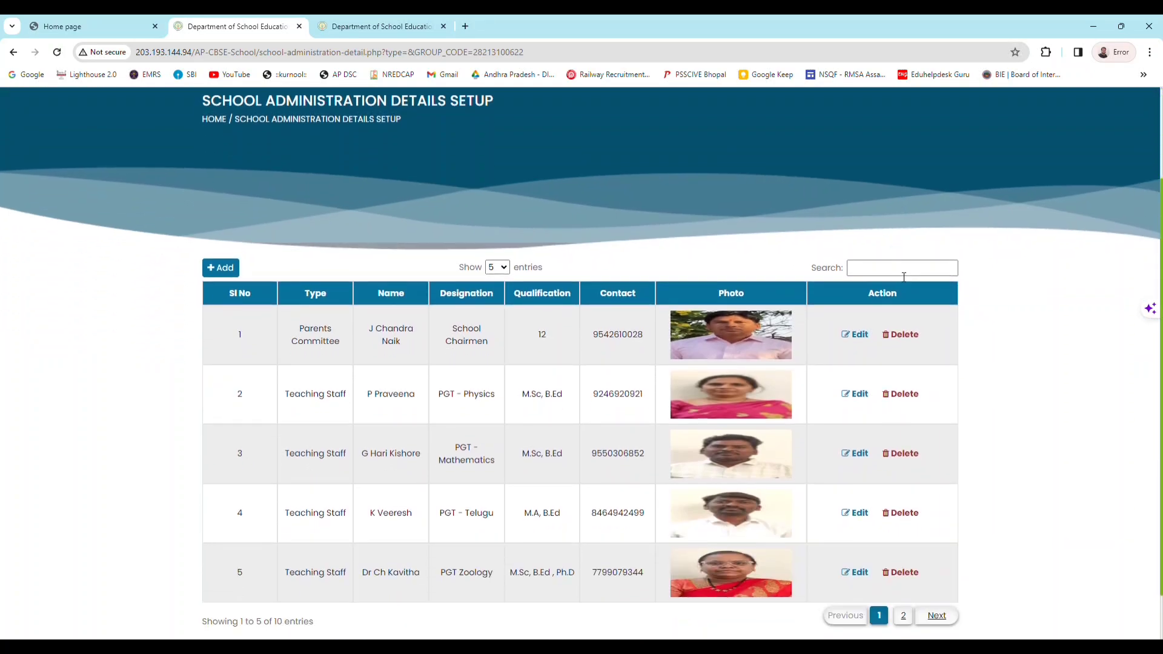
scroll(877, 269, down, 1)
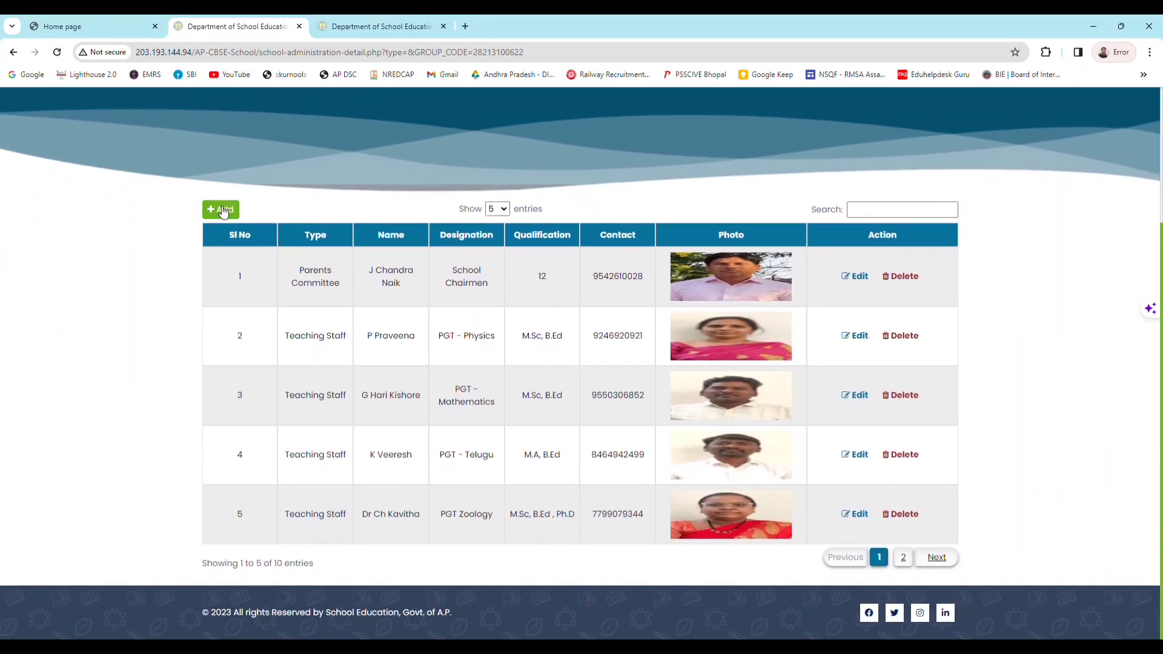
Examine the type, serial number, name, designation, qualification and contact fields of the Add Administration Details form, closing it without saving.
click(221, 209)
click(225, 277)
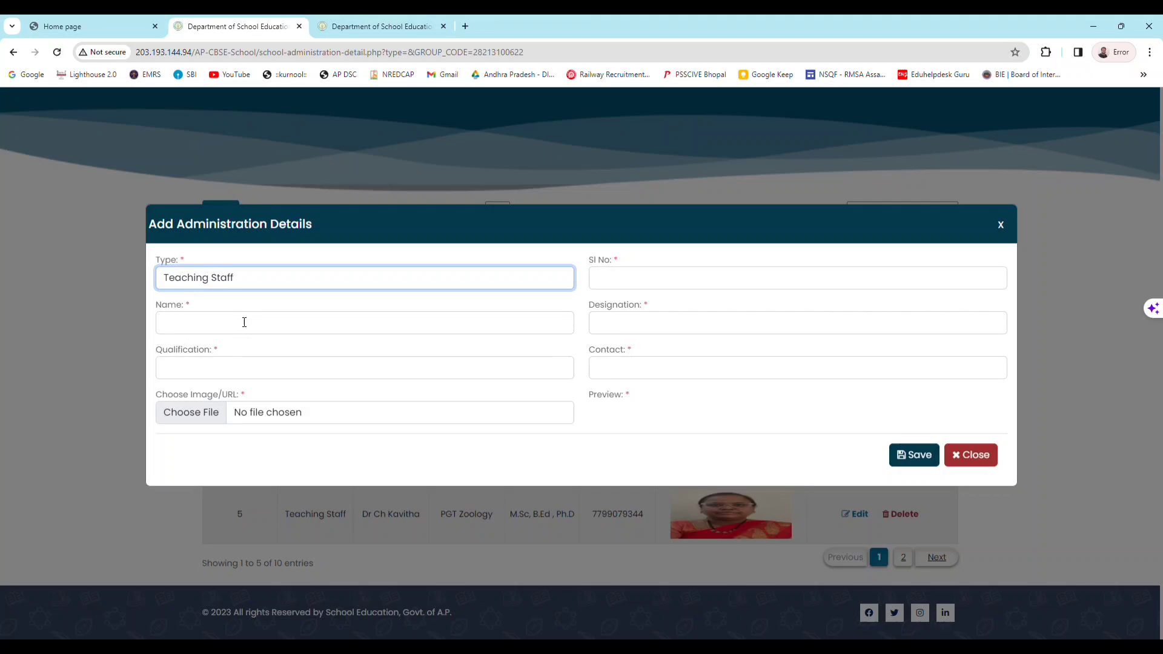
click(653, 283)
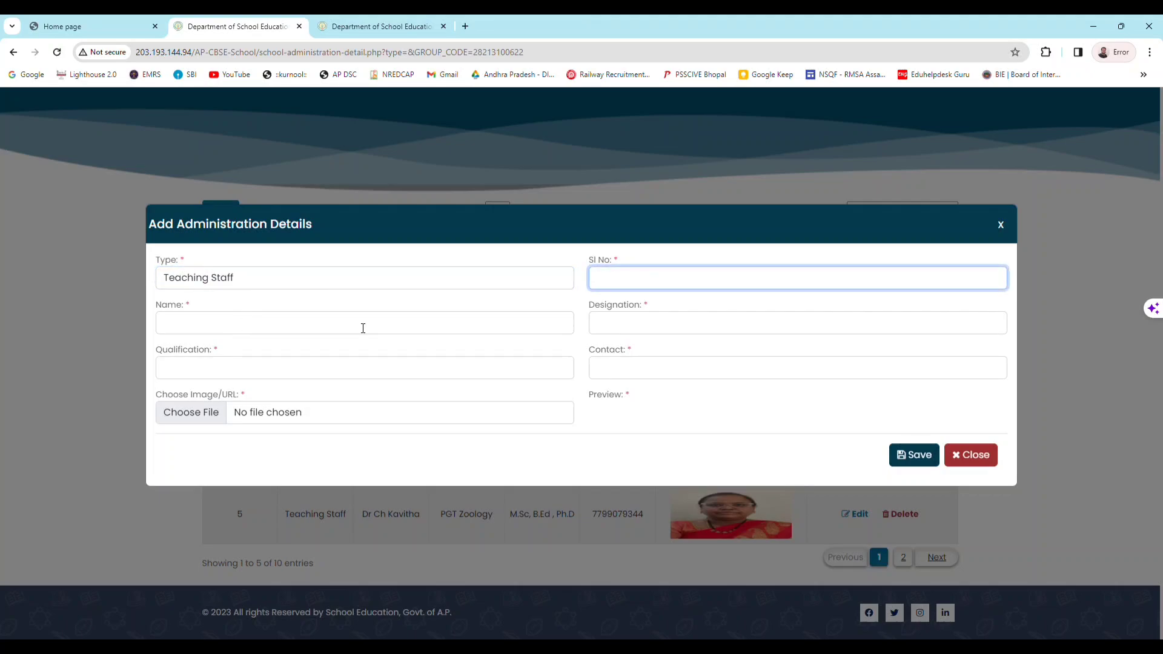
click(363, 328)
click(609, 323)
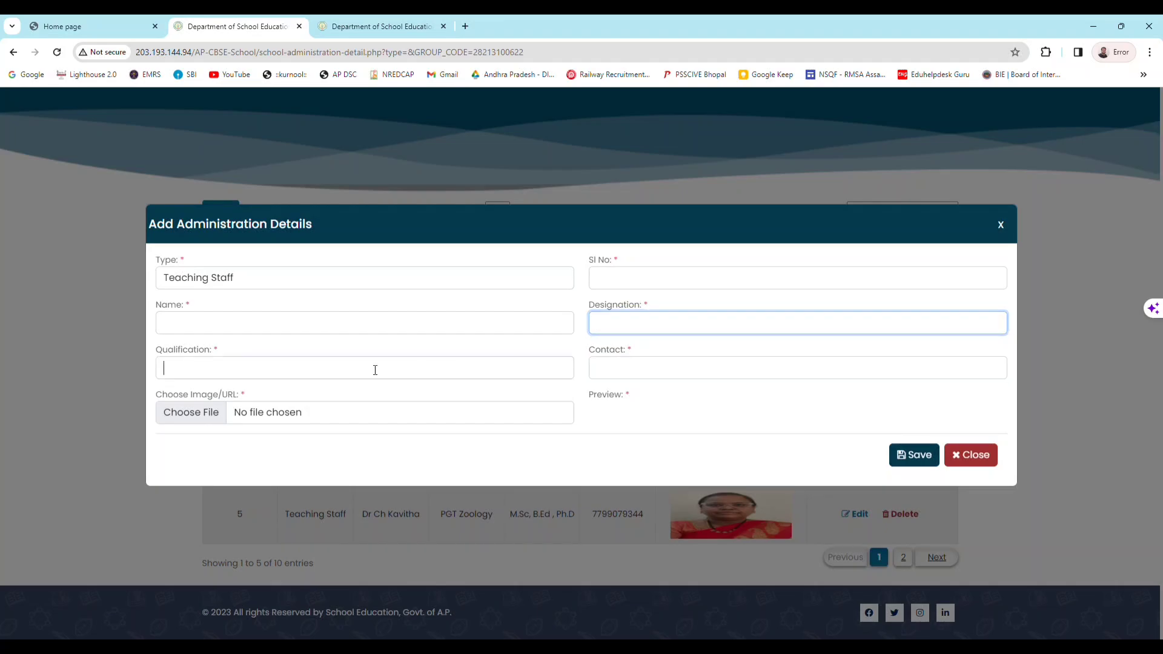
click(424, 368)
click(606, 365)
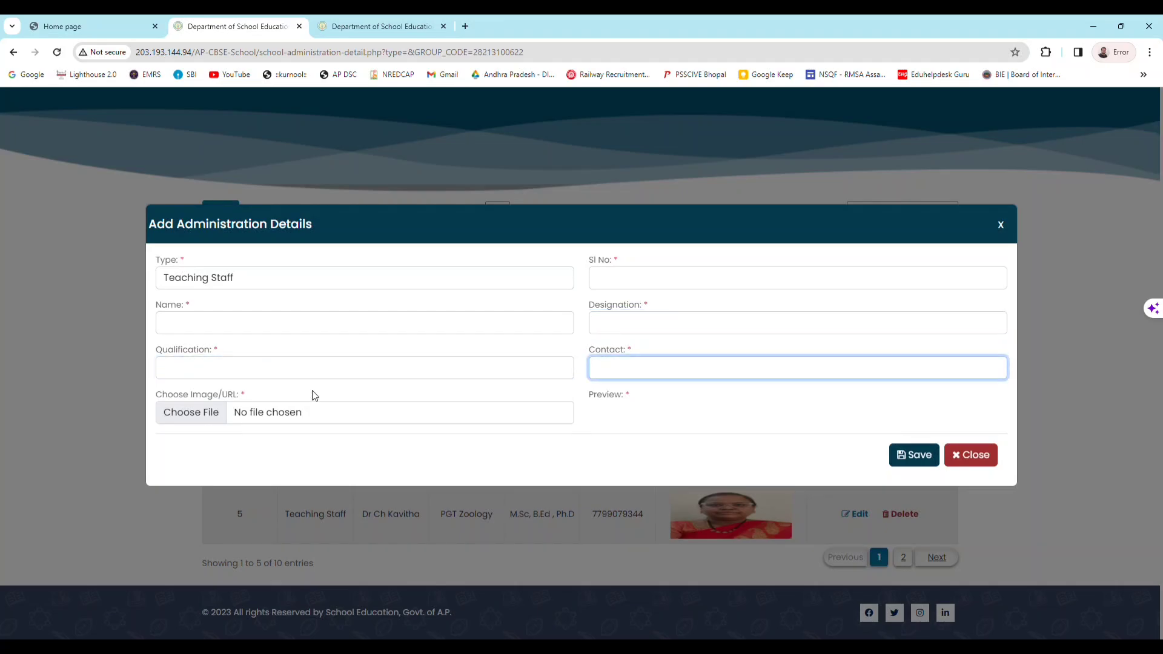
click(977, 455)
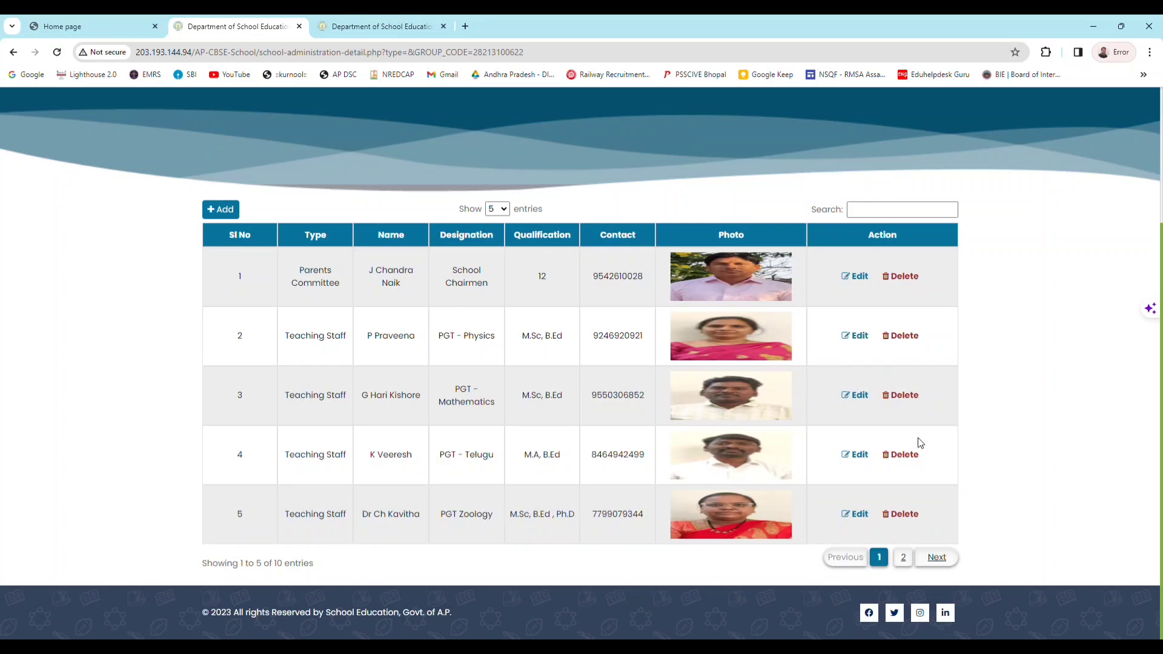
Open the Achievement Setup page and bring up its Add Achievement form.
scroll(919, 442, up, 3)
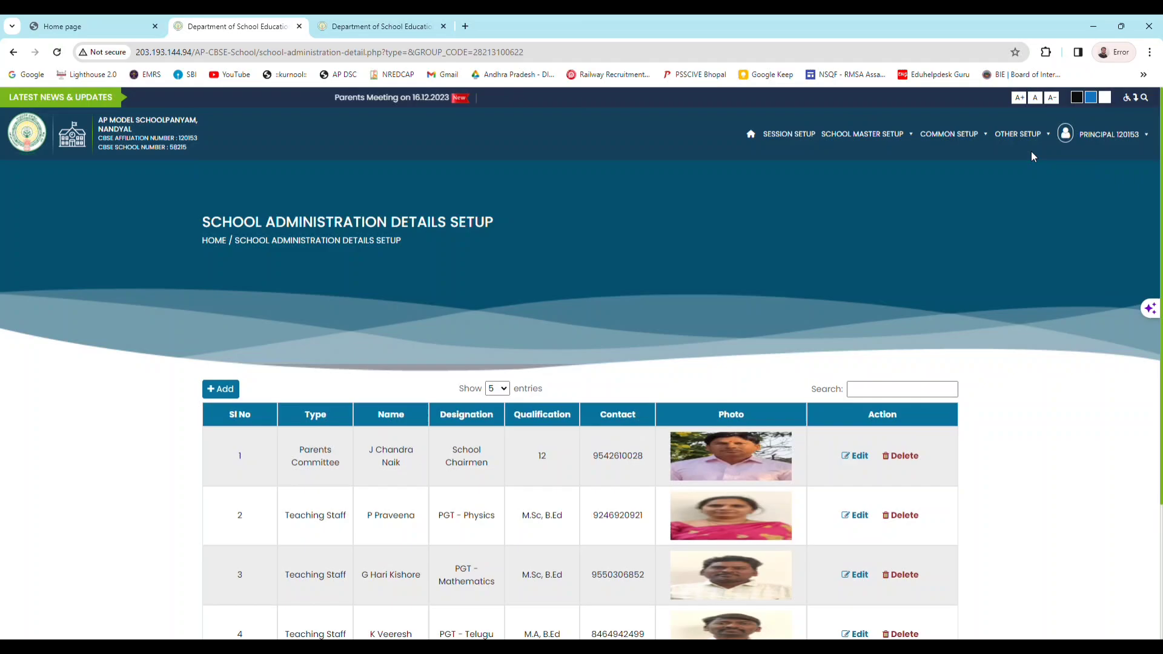
mouse_move(1024, 135)
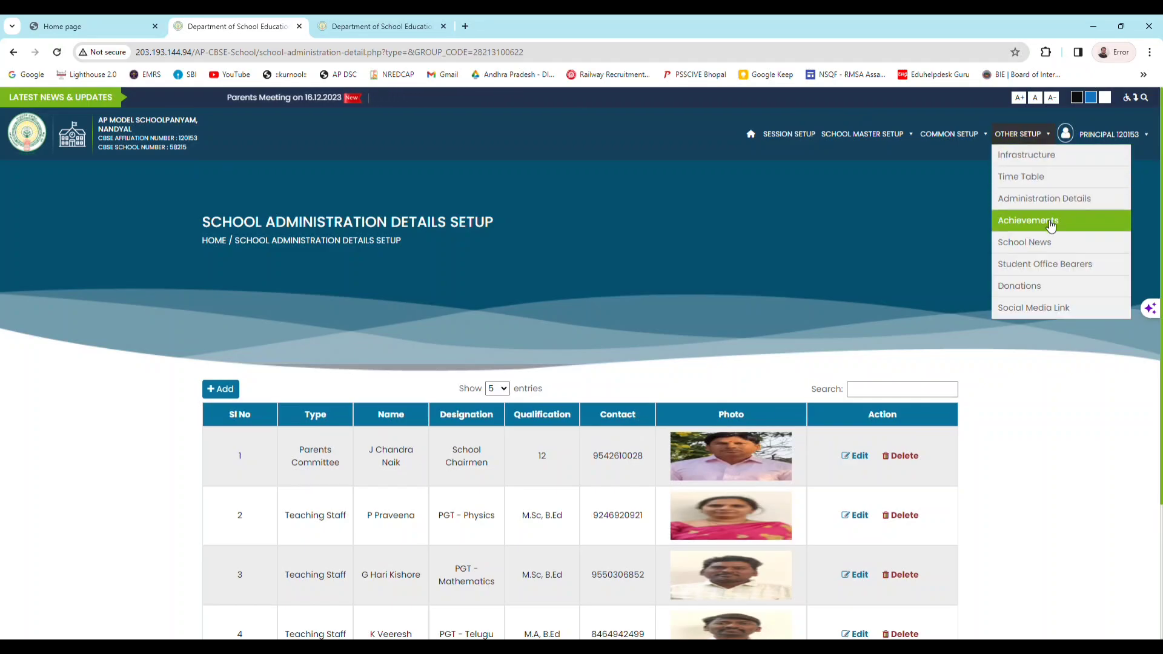
click(1051, 222)
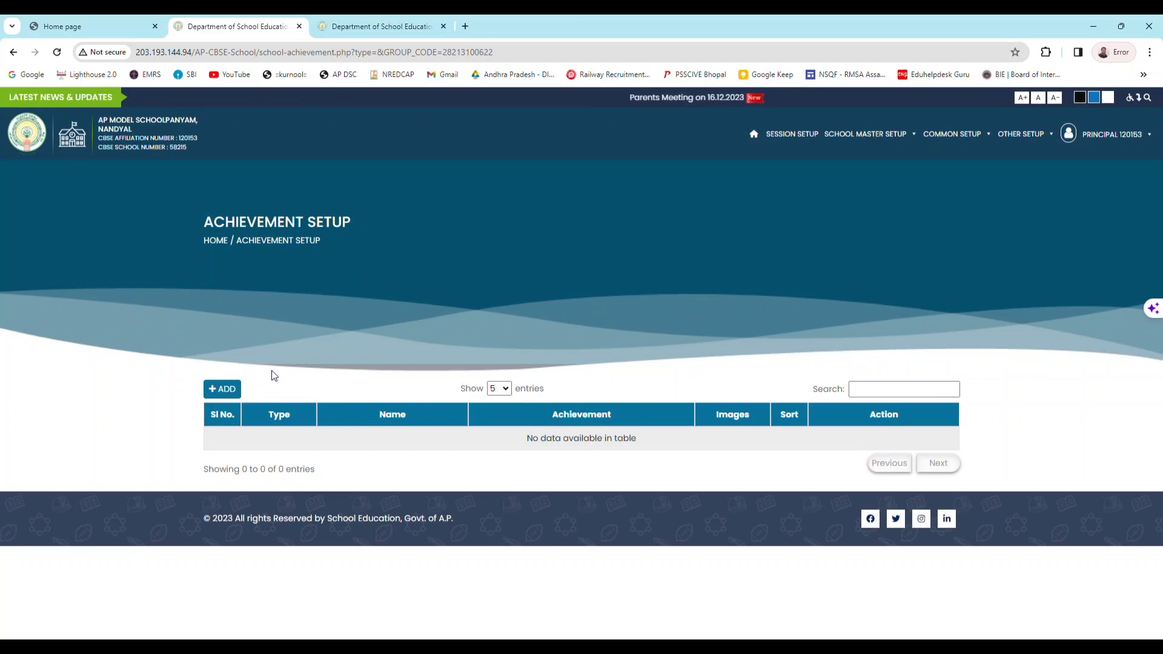
click(222, 388)
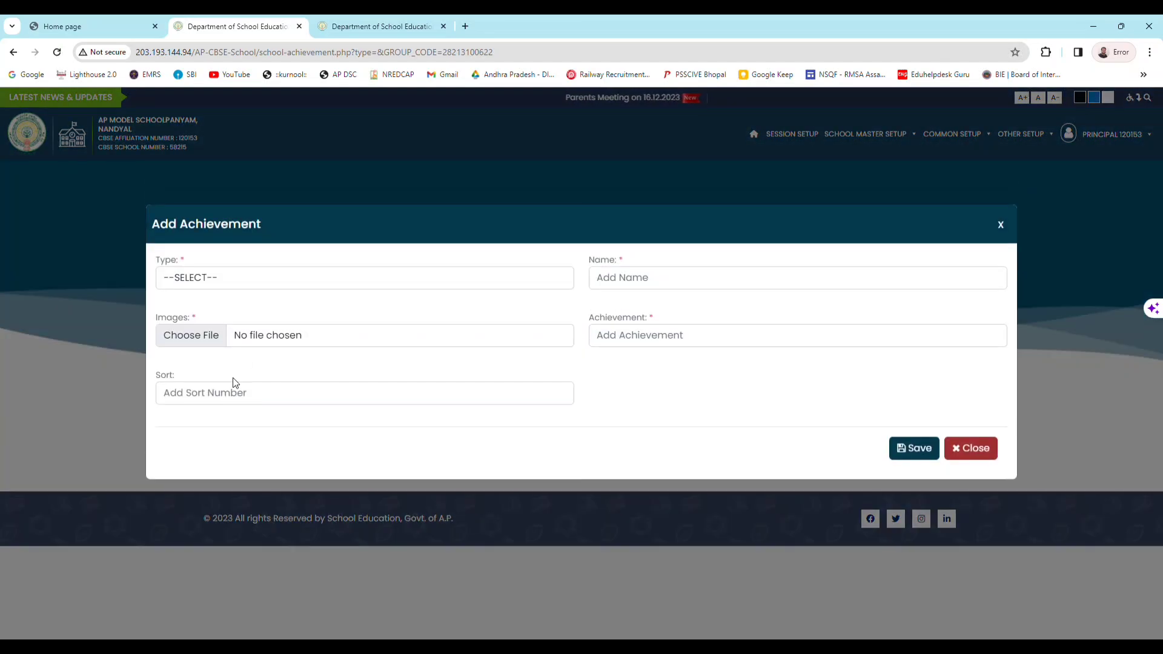
Try the Student Achivements and Teacher Achivements types for the new achievement and close the form without saving.
click(249, 286)
click(241, 312)
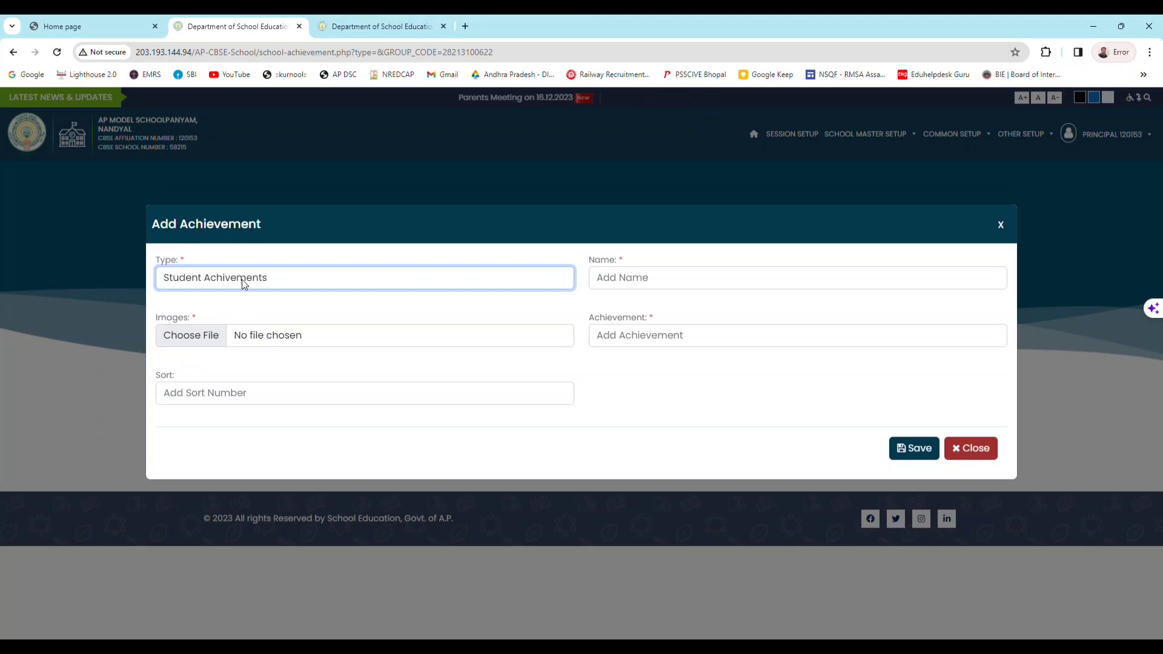
click(242, 279)
click(245, 331)
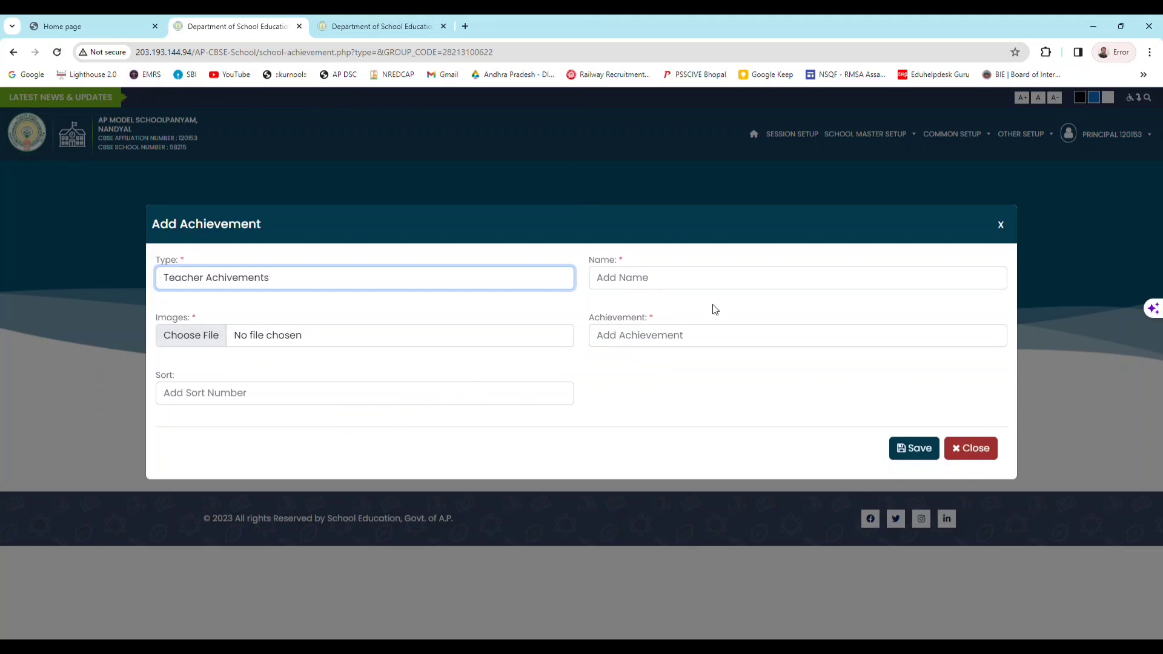
key(Down)
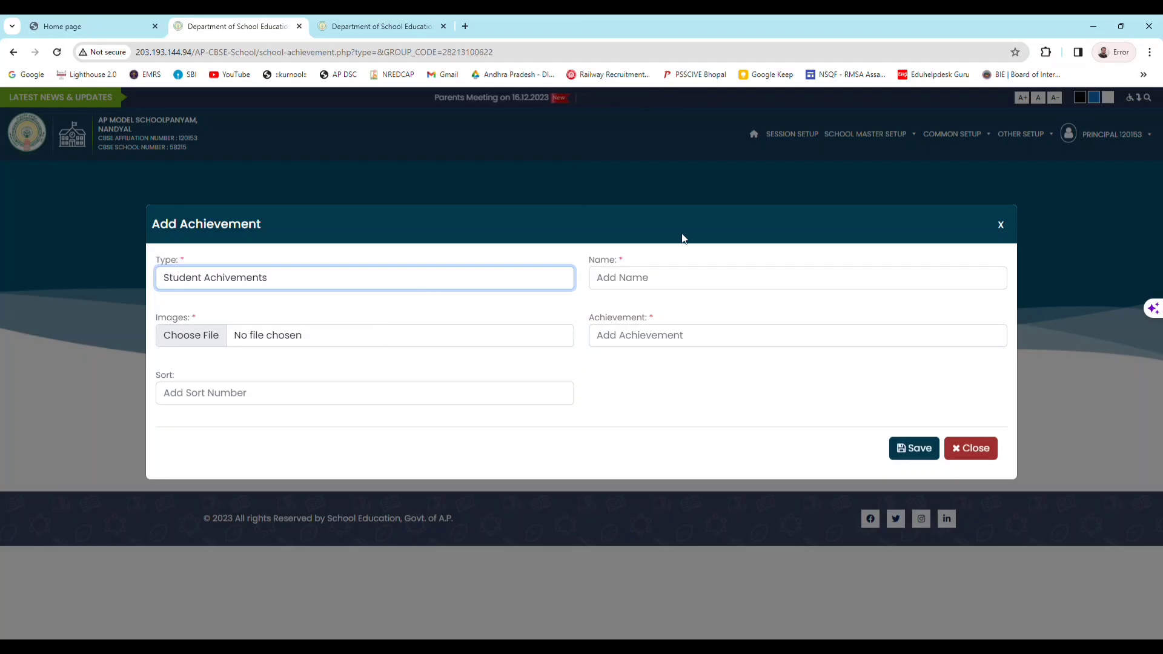
click(989, 453)
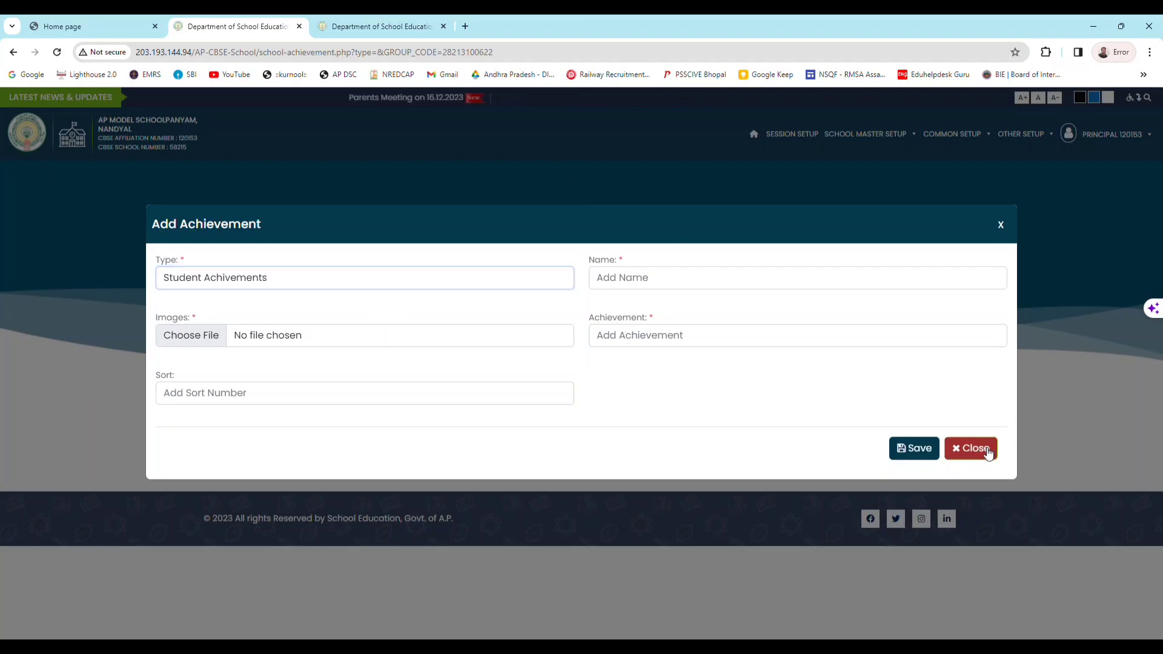
Open the School News Setup page and look over its Add Achievement News form, closing it without saving.
click(1032, 138)
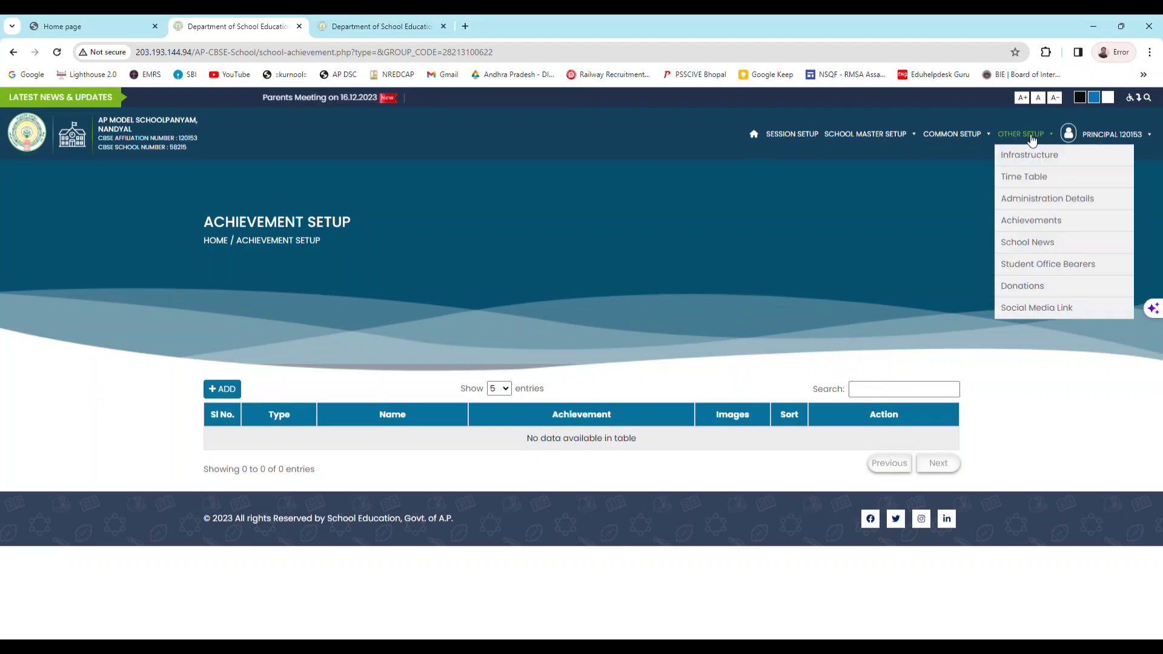
click(1036, 243)
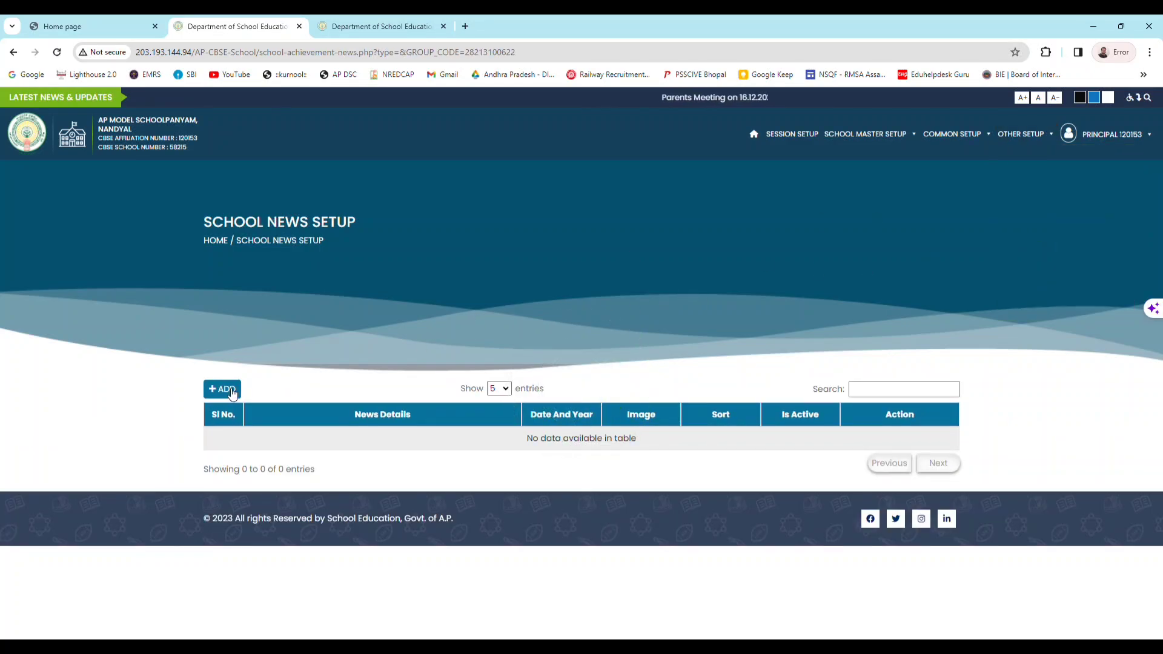
click(225, 391)
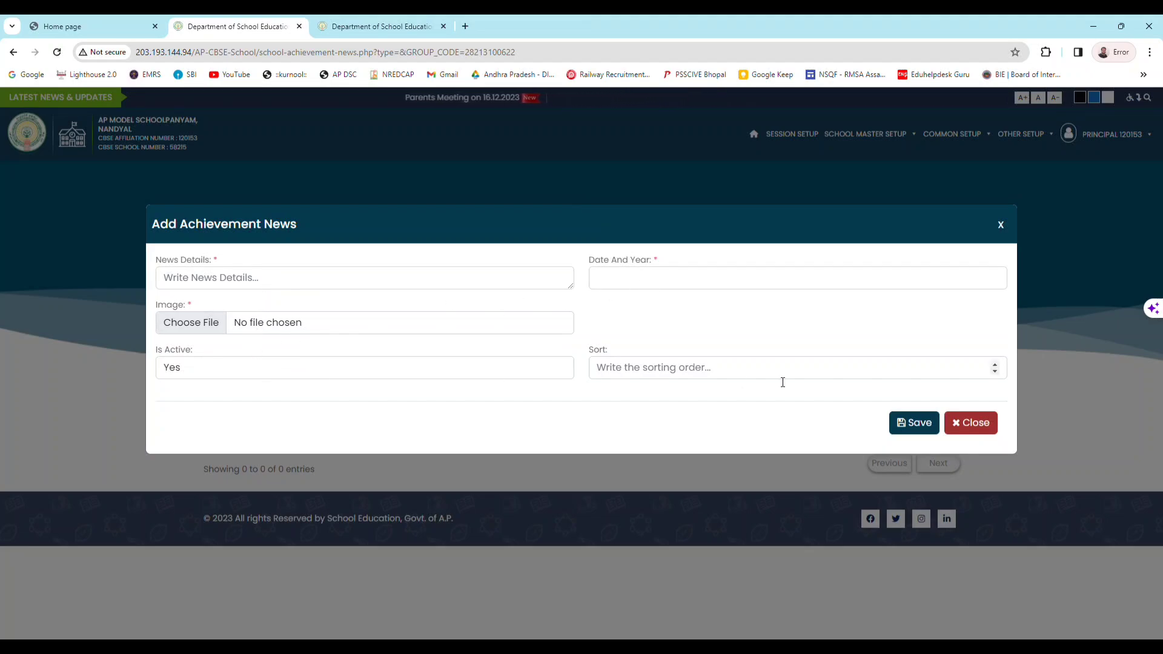
click(978, 426)
Open the Student Office Bearer Setup page and examine the Add Student Office Bearer form, closing it without saving.
click(1061, 138)
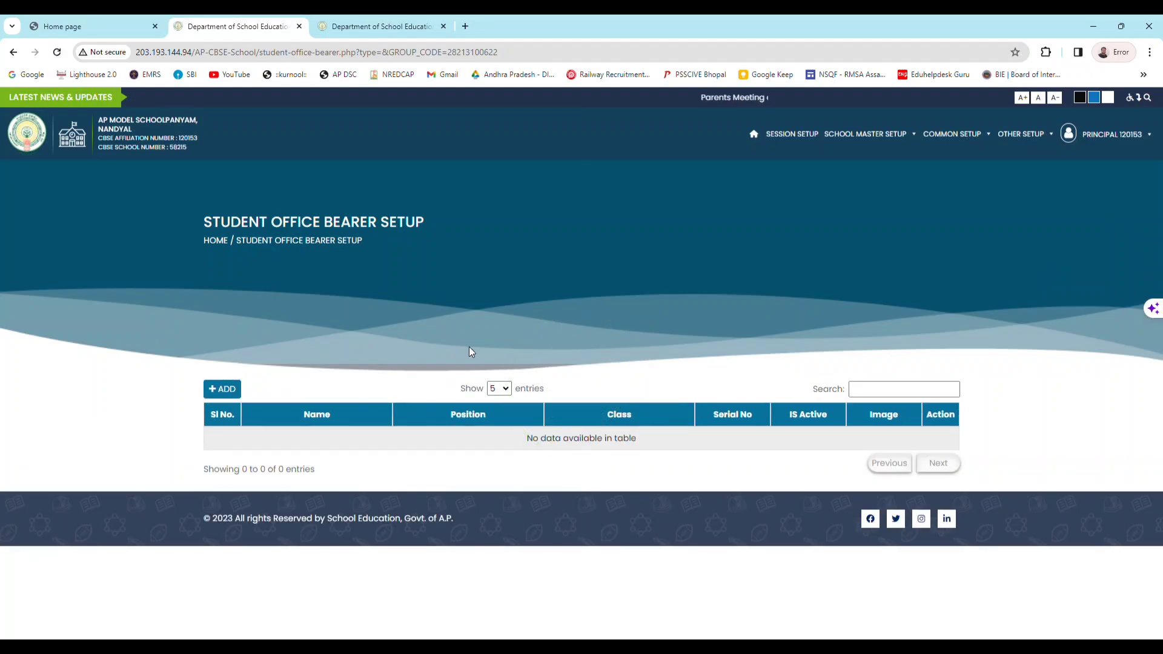
click(222, 388)
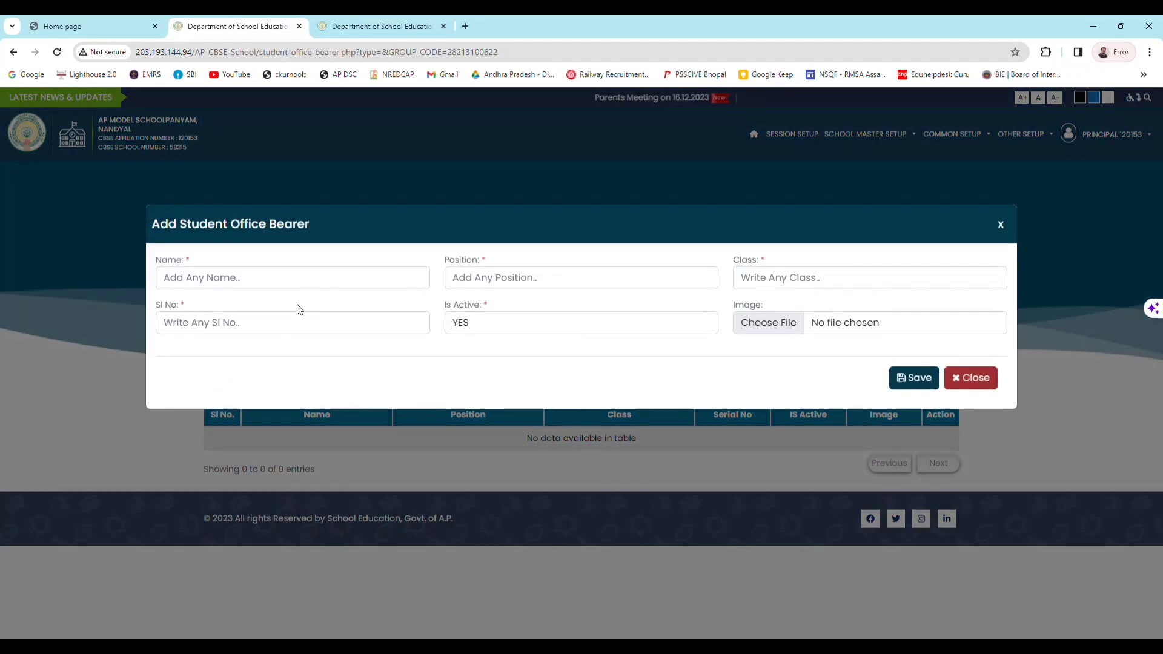
click(324, 284)
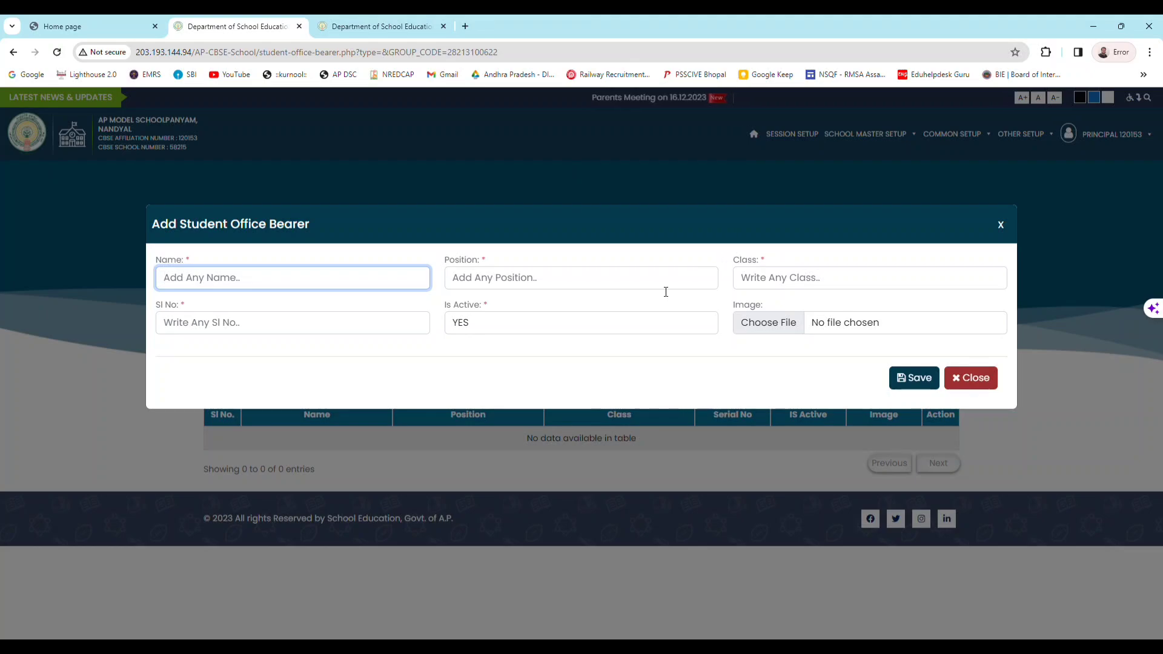
click(979, 380)
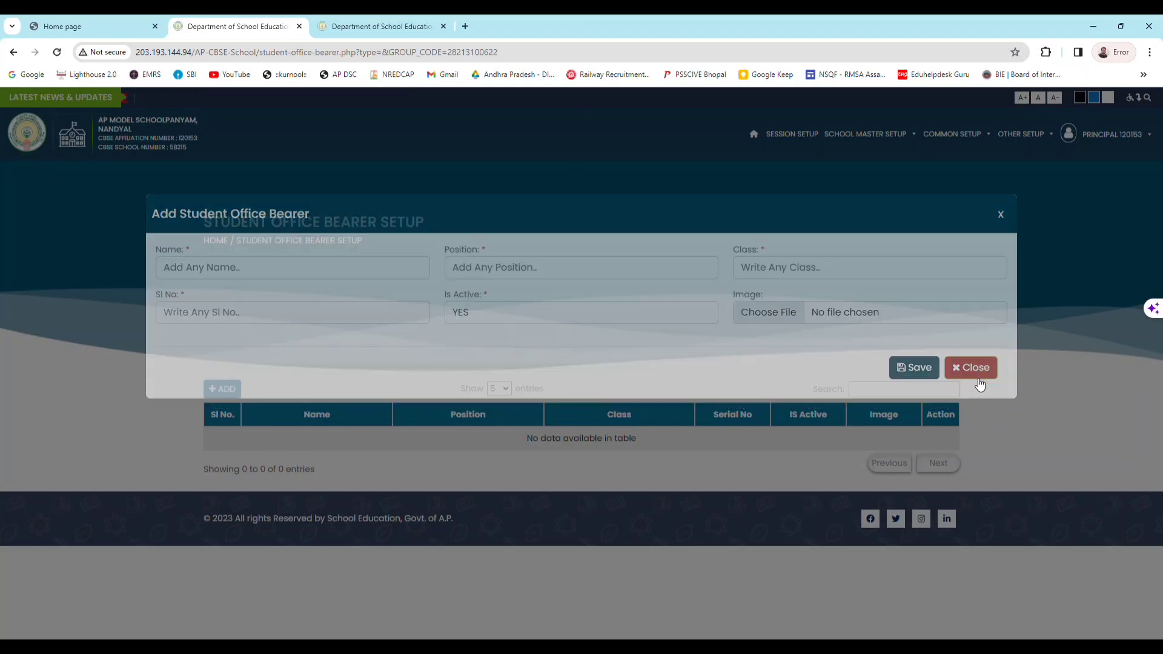
On the Social Media Setup page, choose FACEBOOK for a new social media link and close the form without saving.
click(1024, 134)
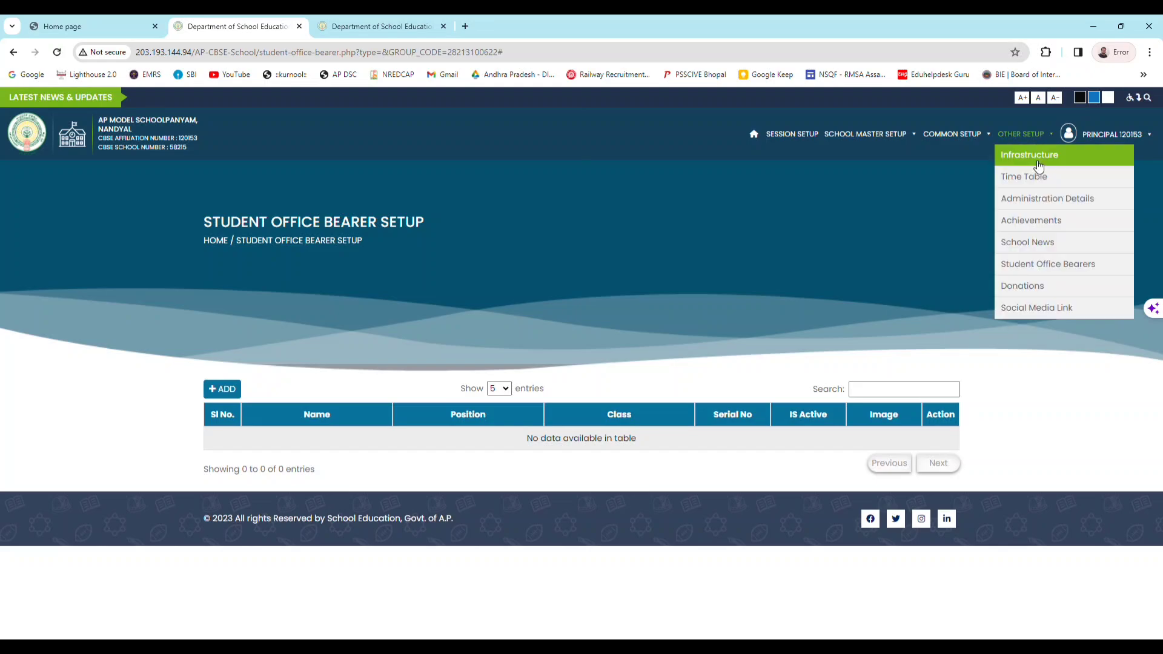
click(1021, 313)
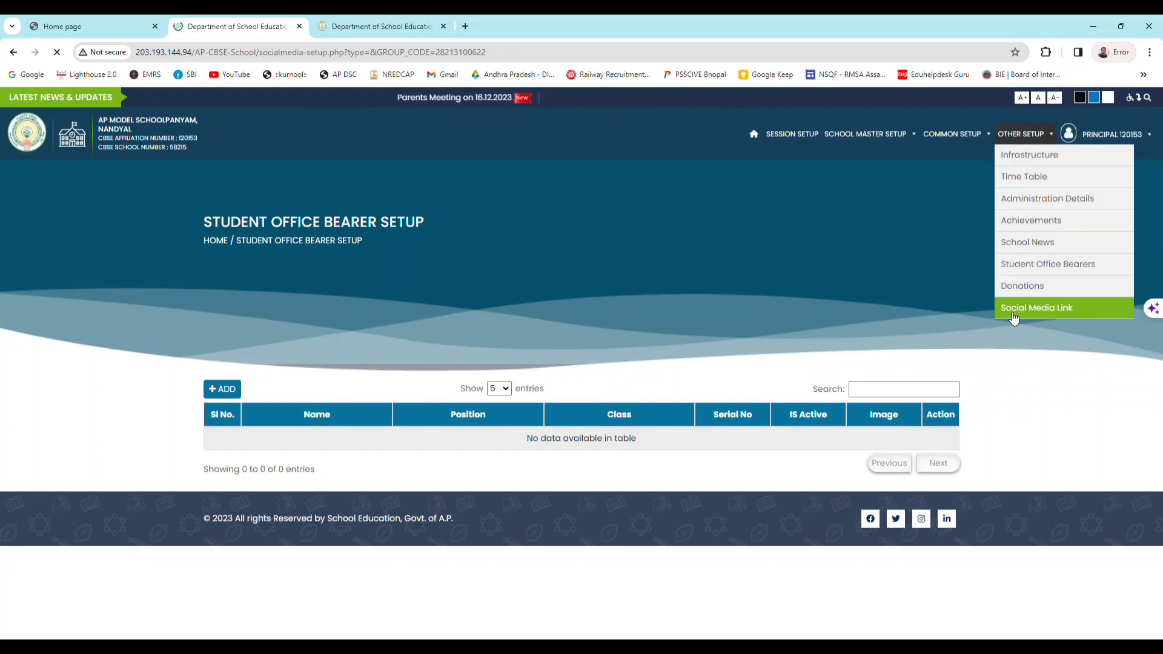
click(226, 390)
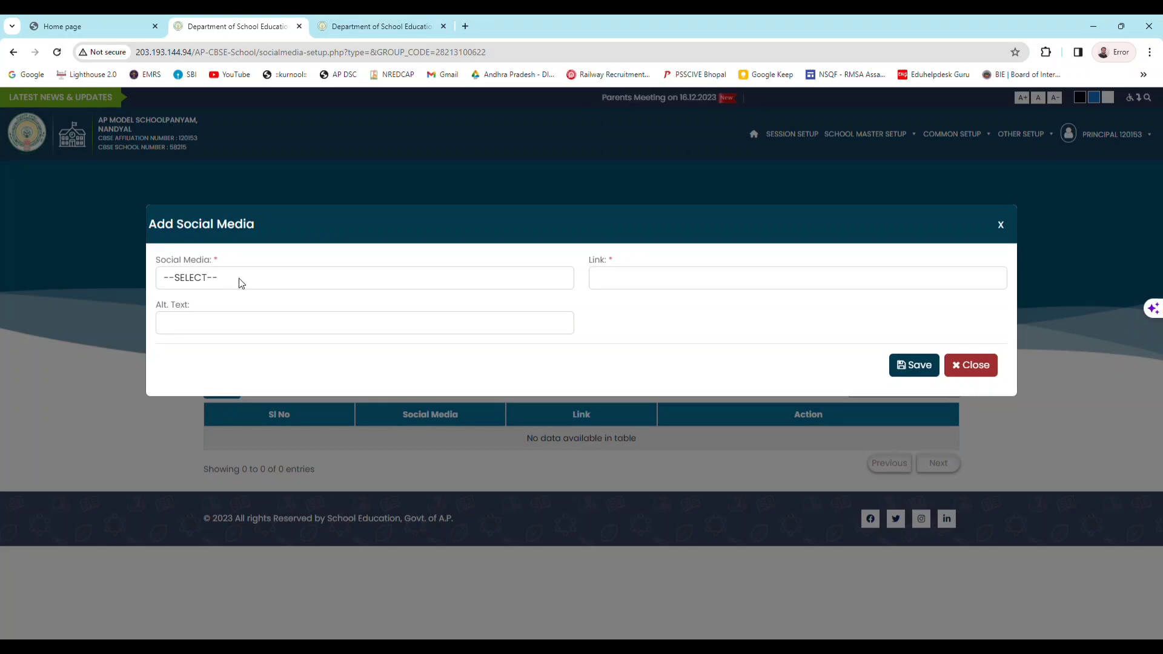
click(239, 279)
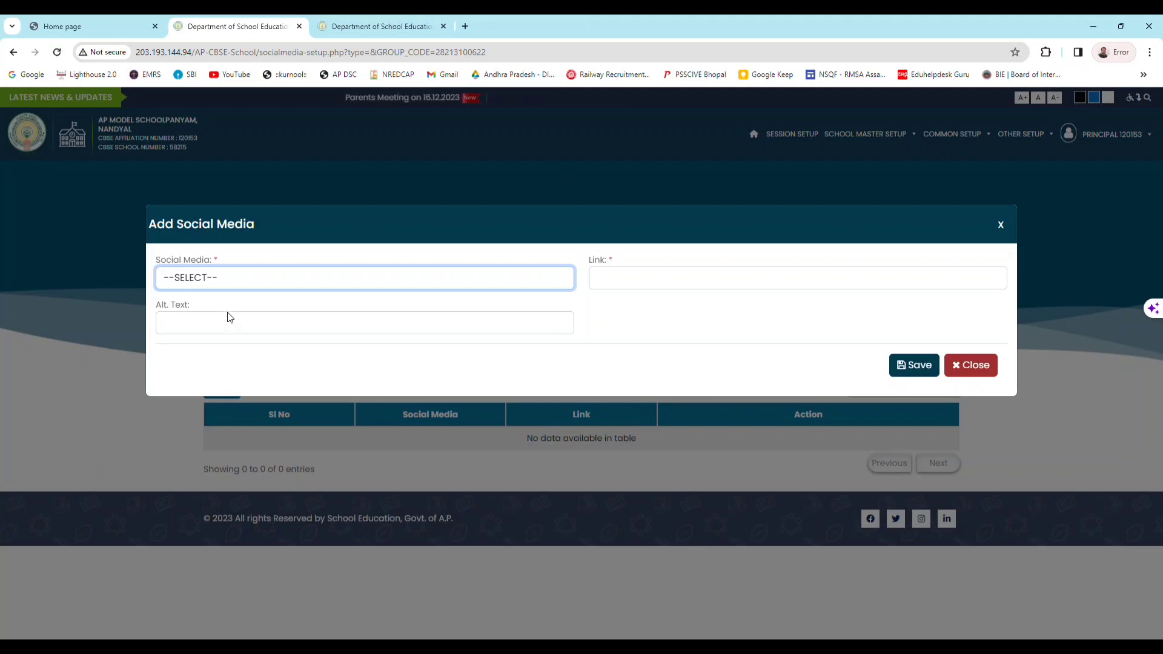
key(f)
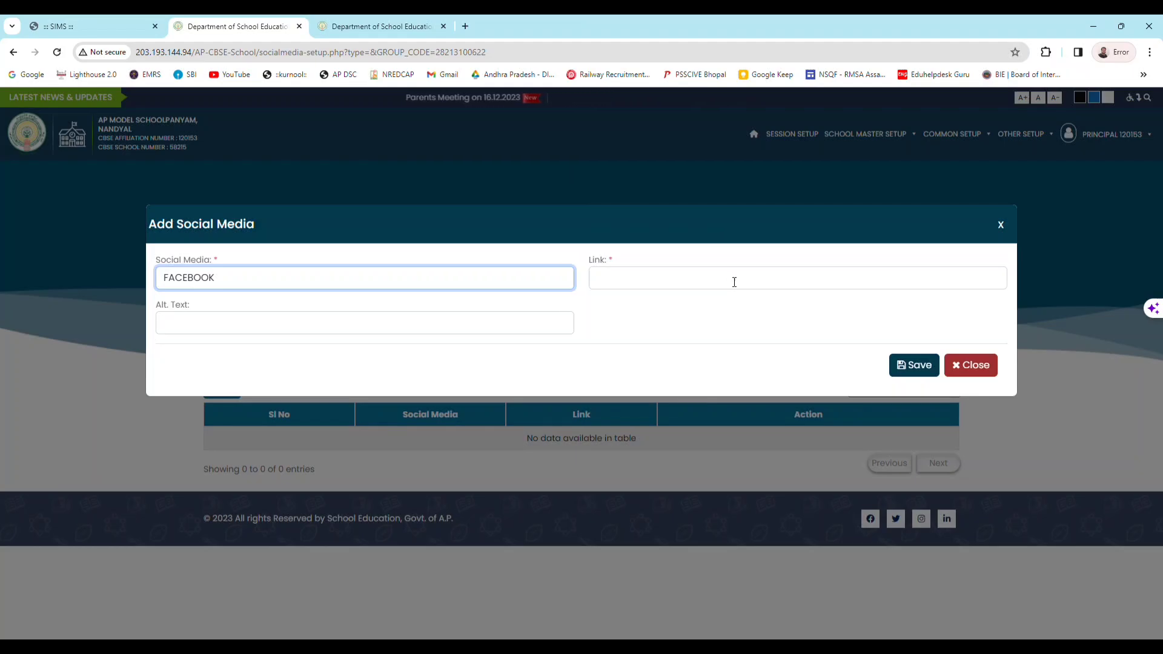
click(980, 367)
mouse_move(1021, 136)
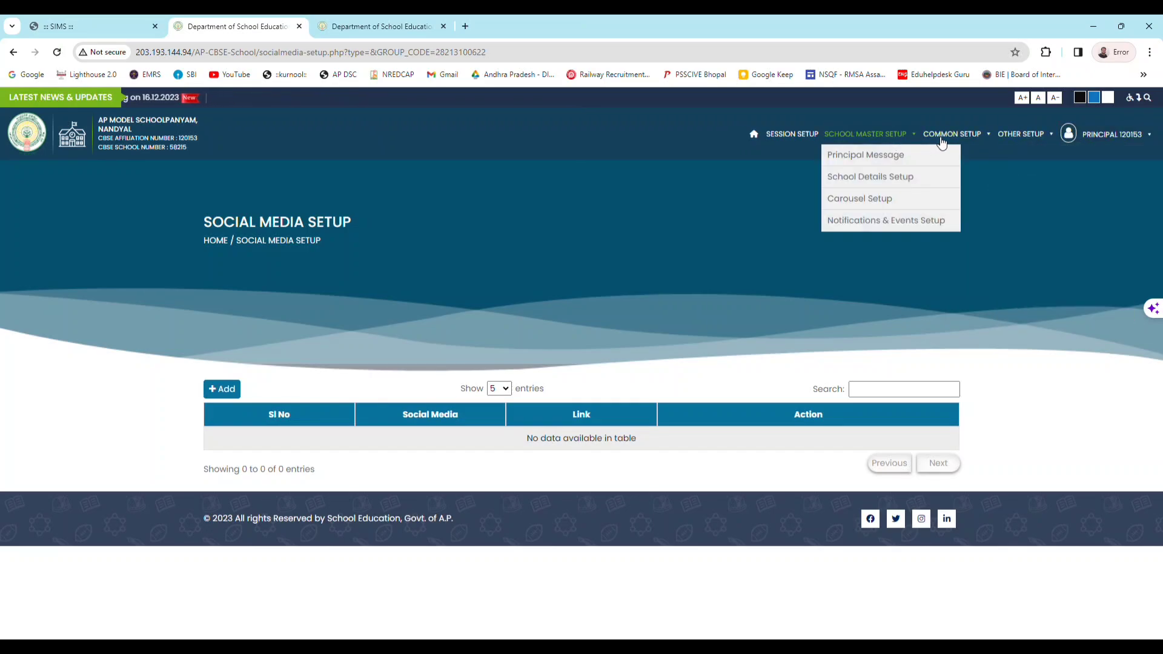
mouse_move(962, 139)
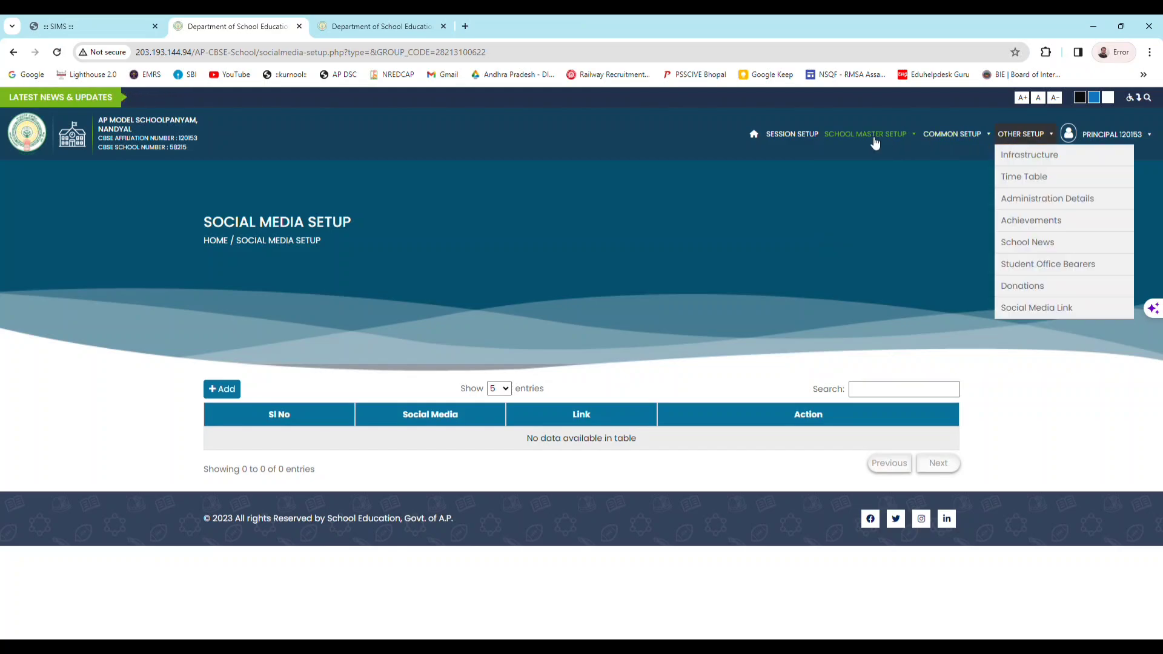